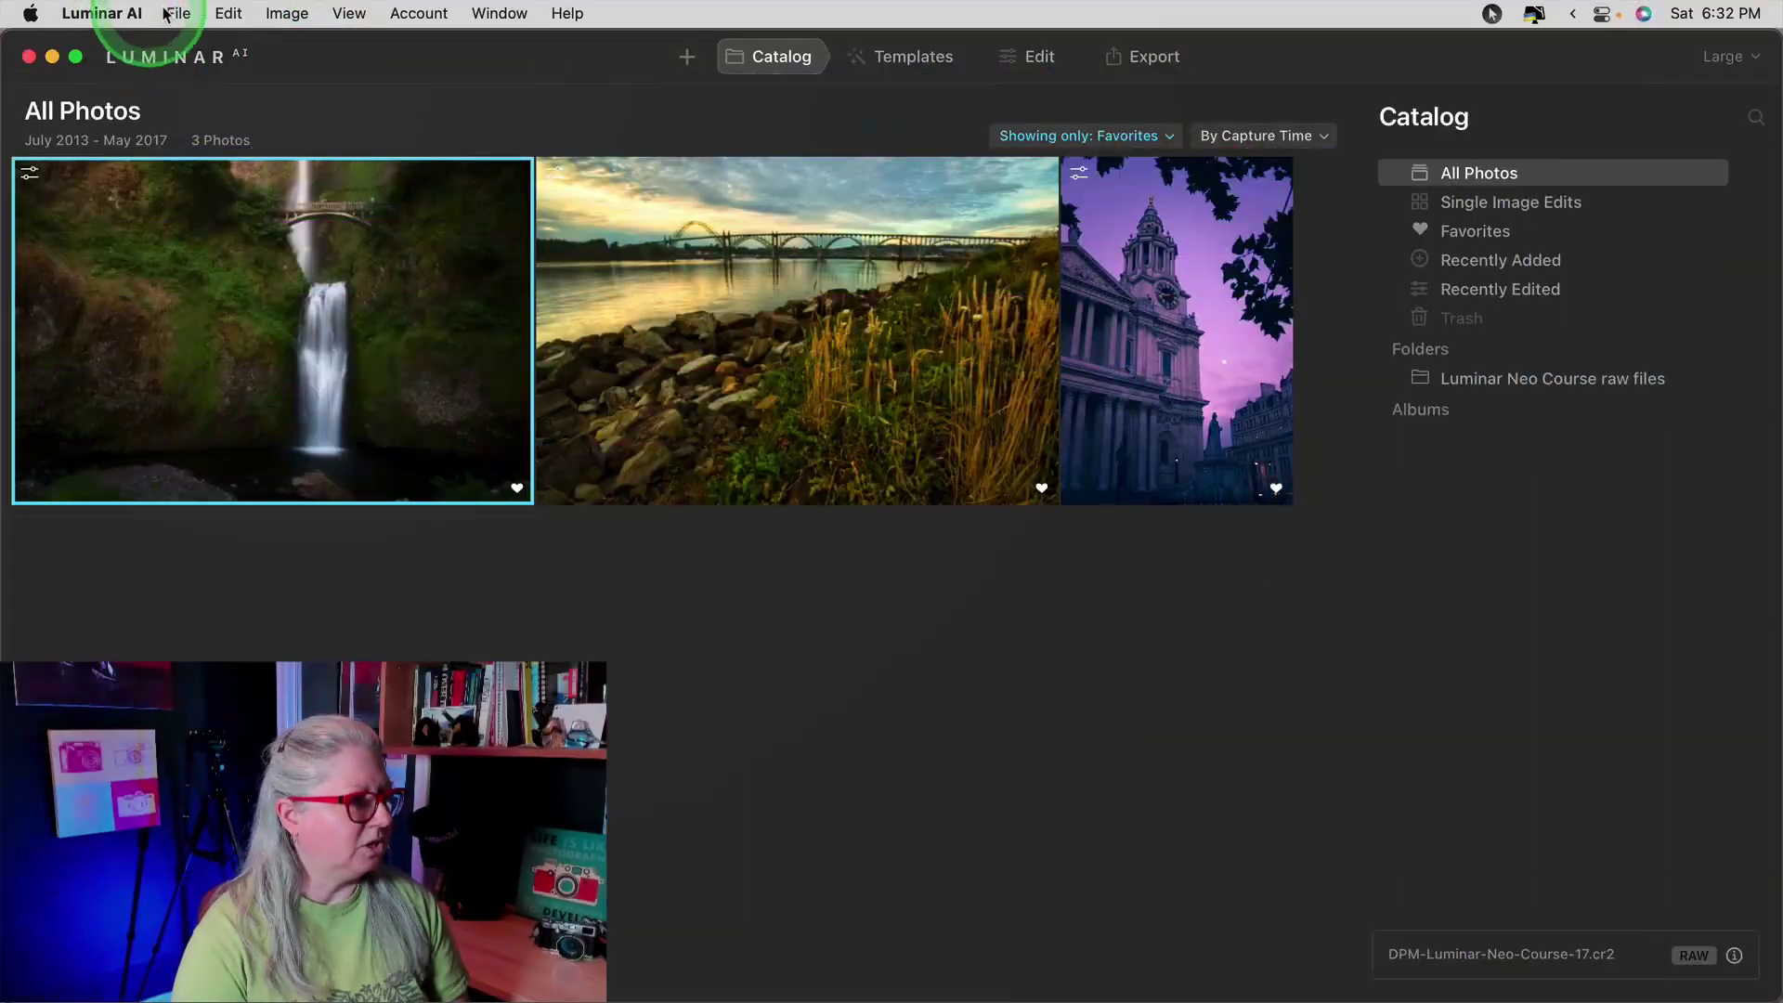
Start creating a new catalog and choose the "Luminar AI template test" folder inside Pictures
click(178, 13)
mouse_move(201, 52)
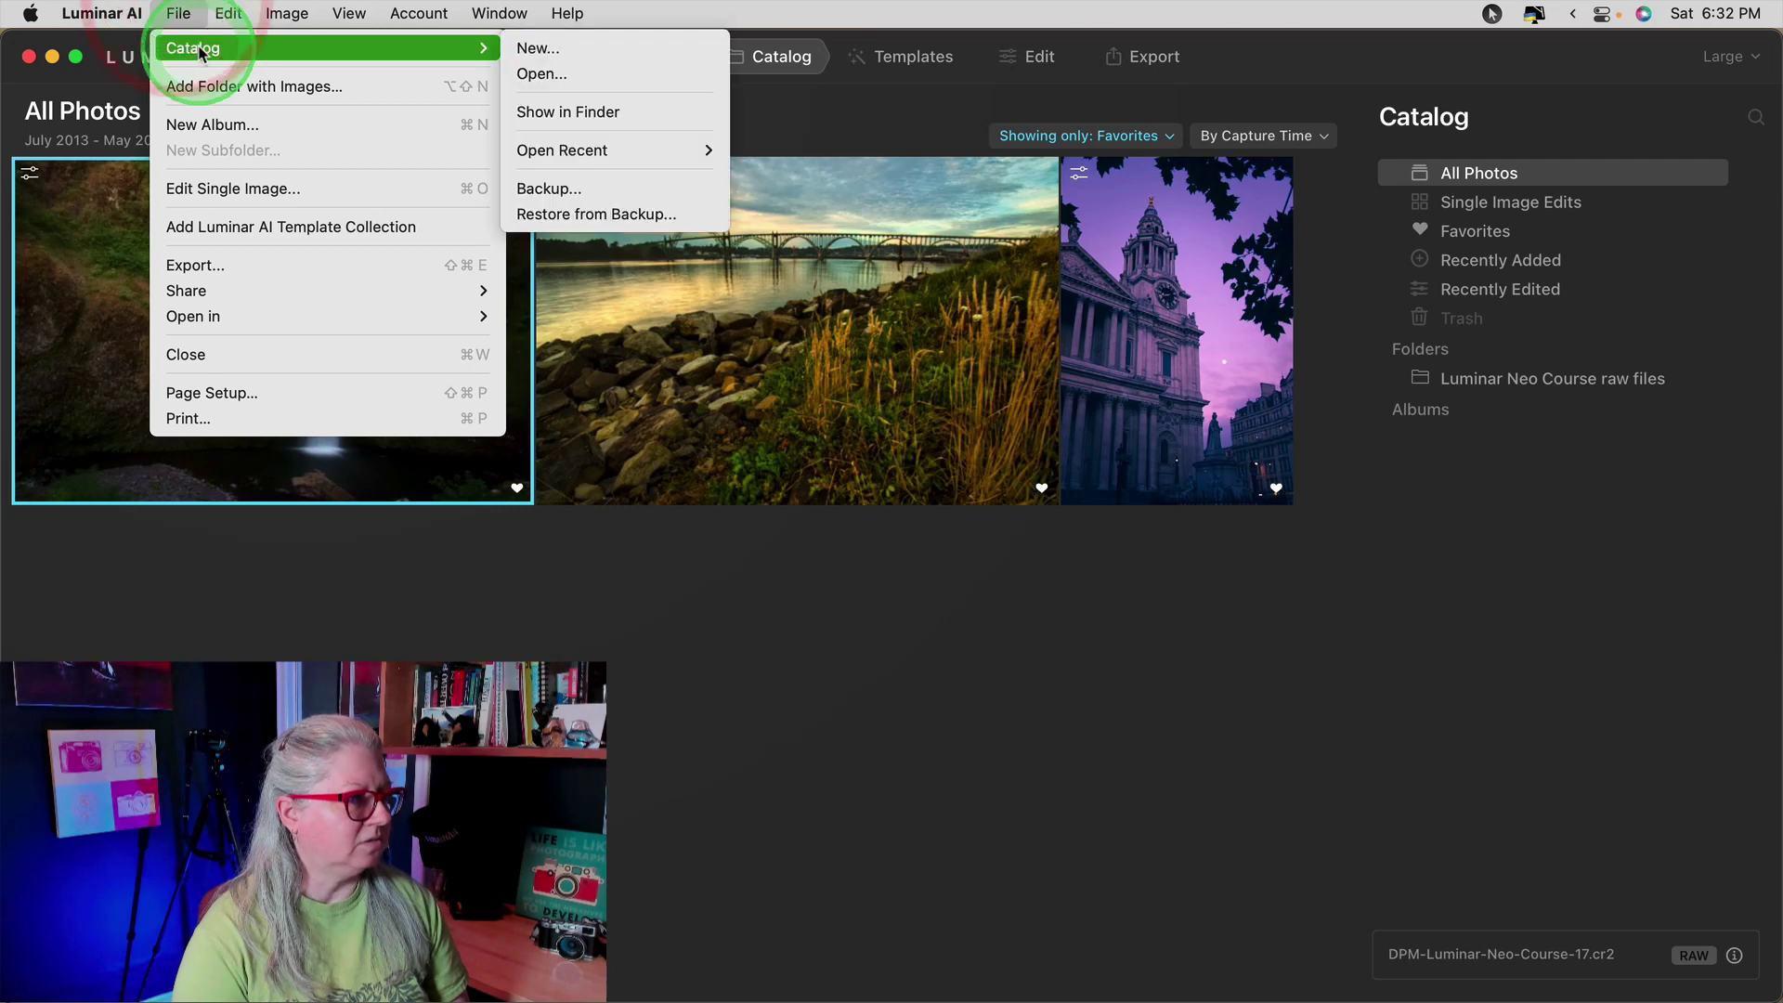
click(557, 49)
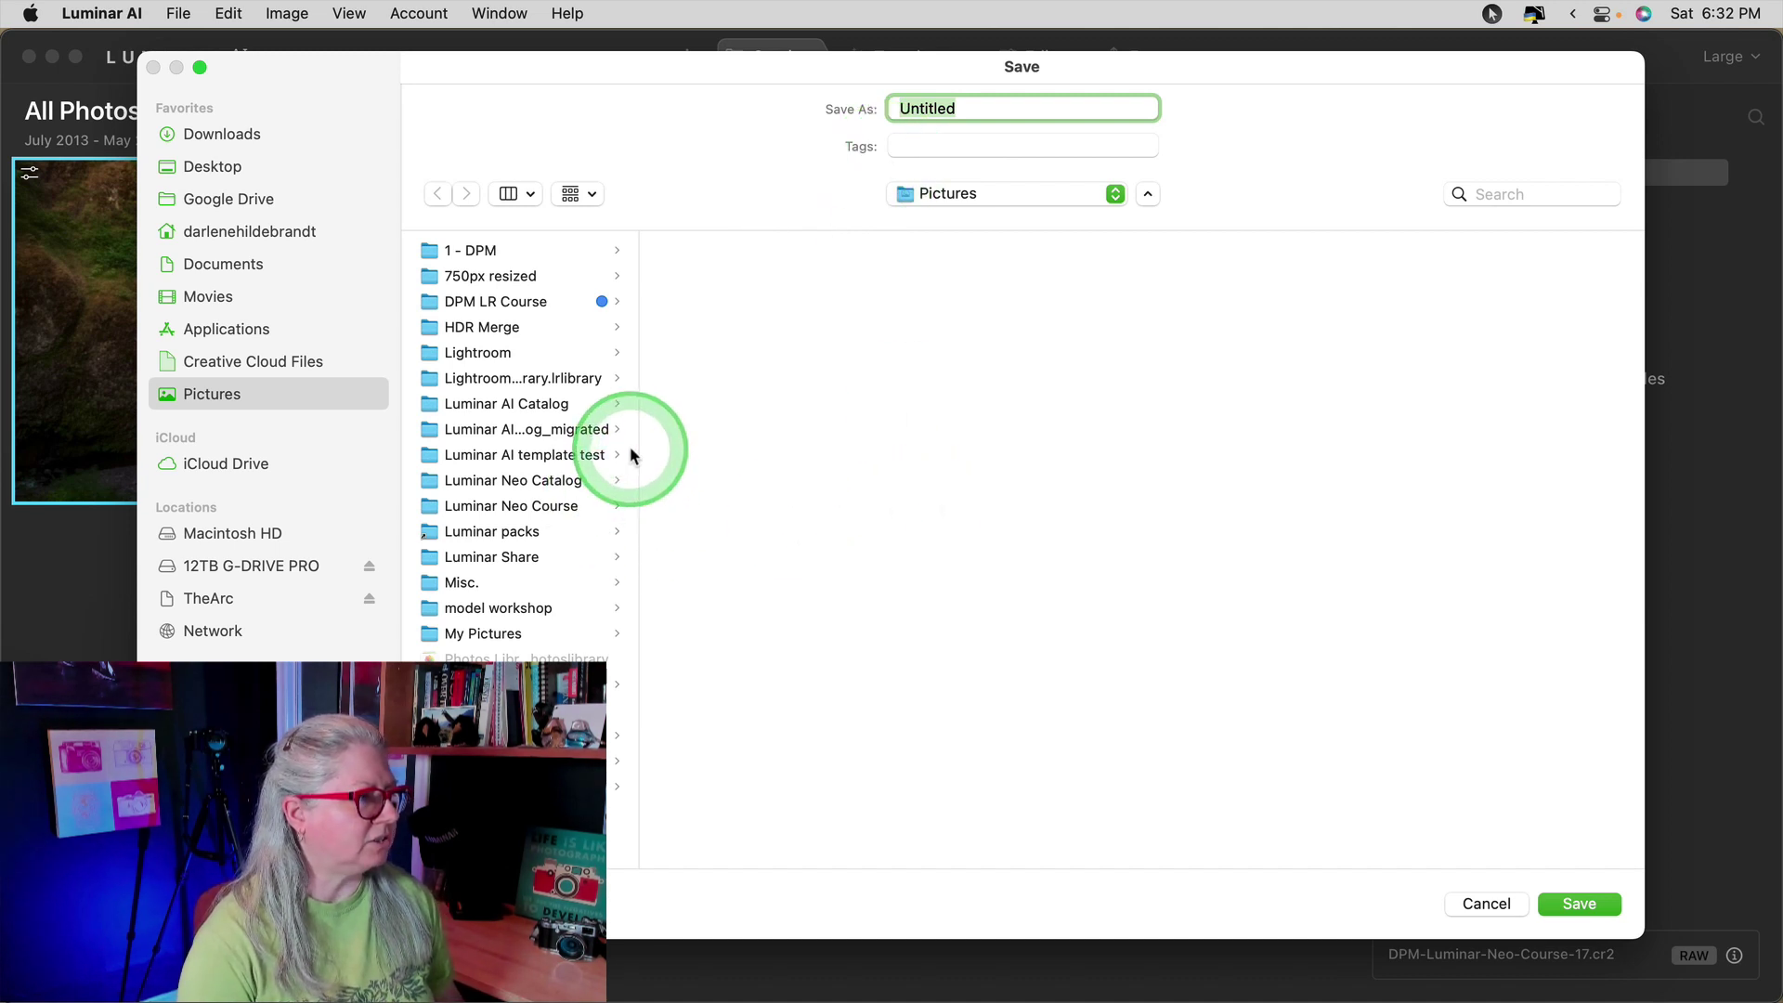
click(497, 455)
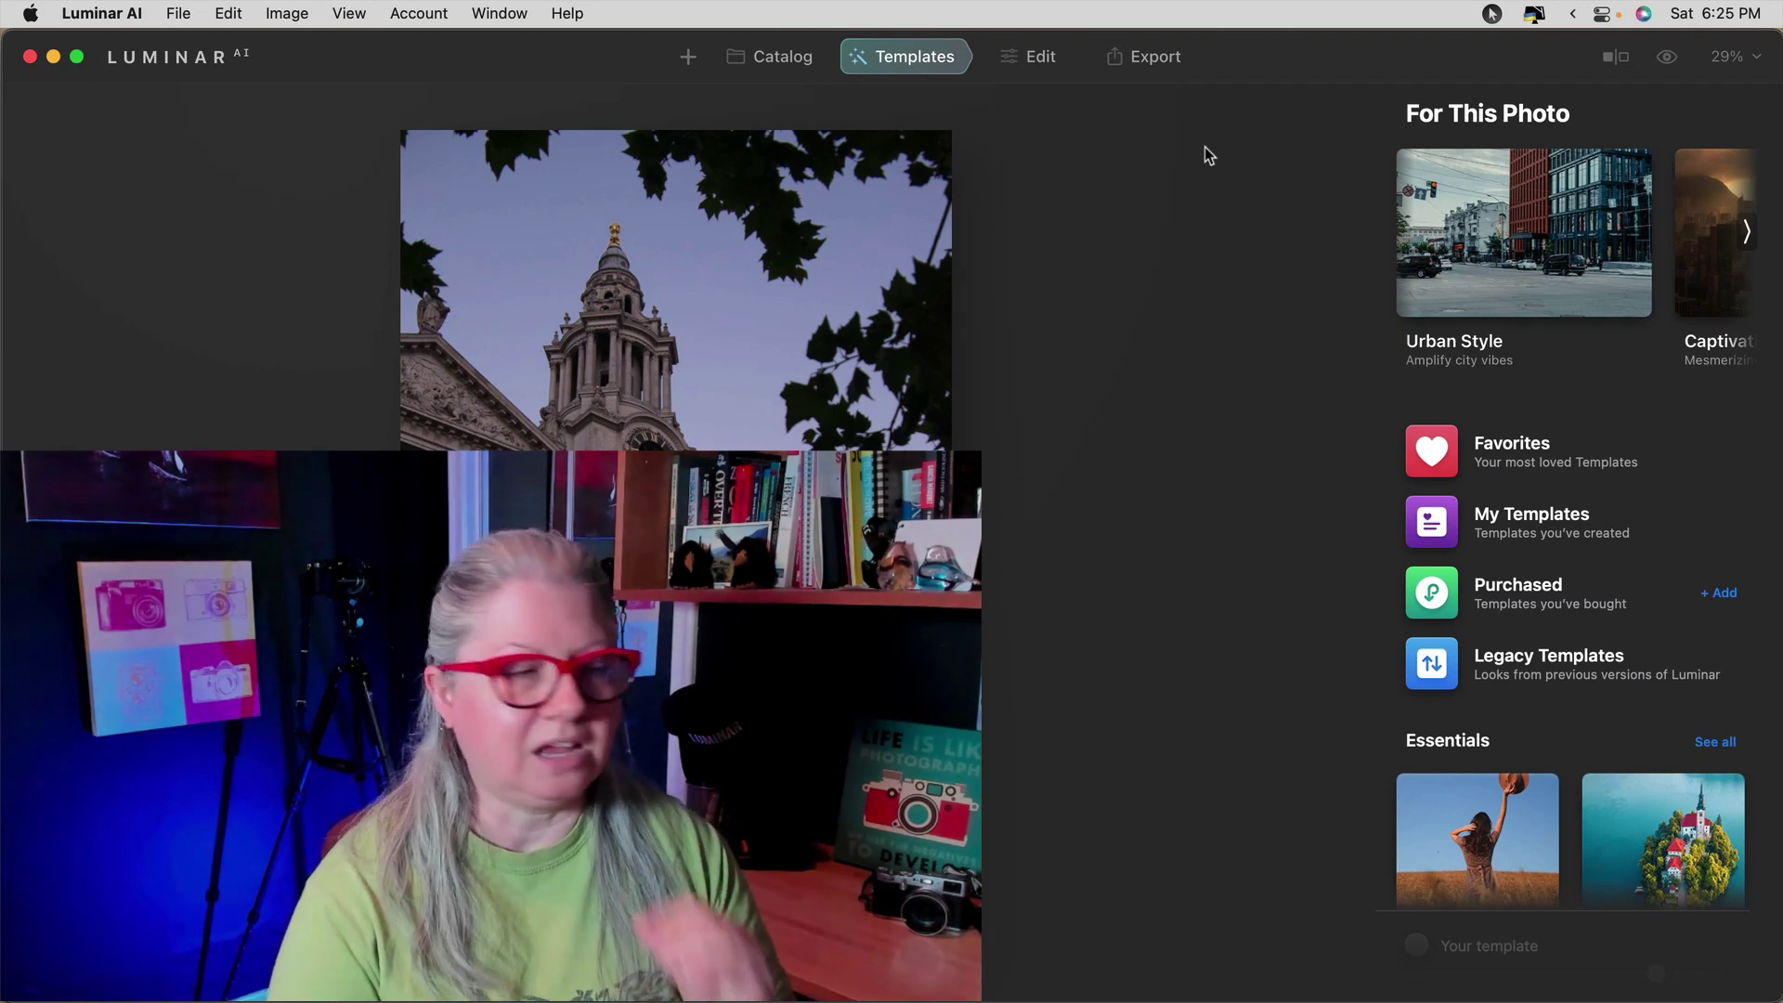
Apply the CITY_Cyberpunk template from the purchased Captivating Cityscape collection to the church photo
click(1636, 590)
scroll(1636, 590, down, 4)
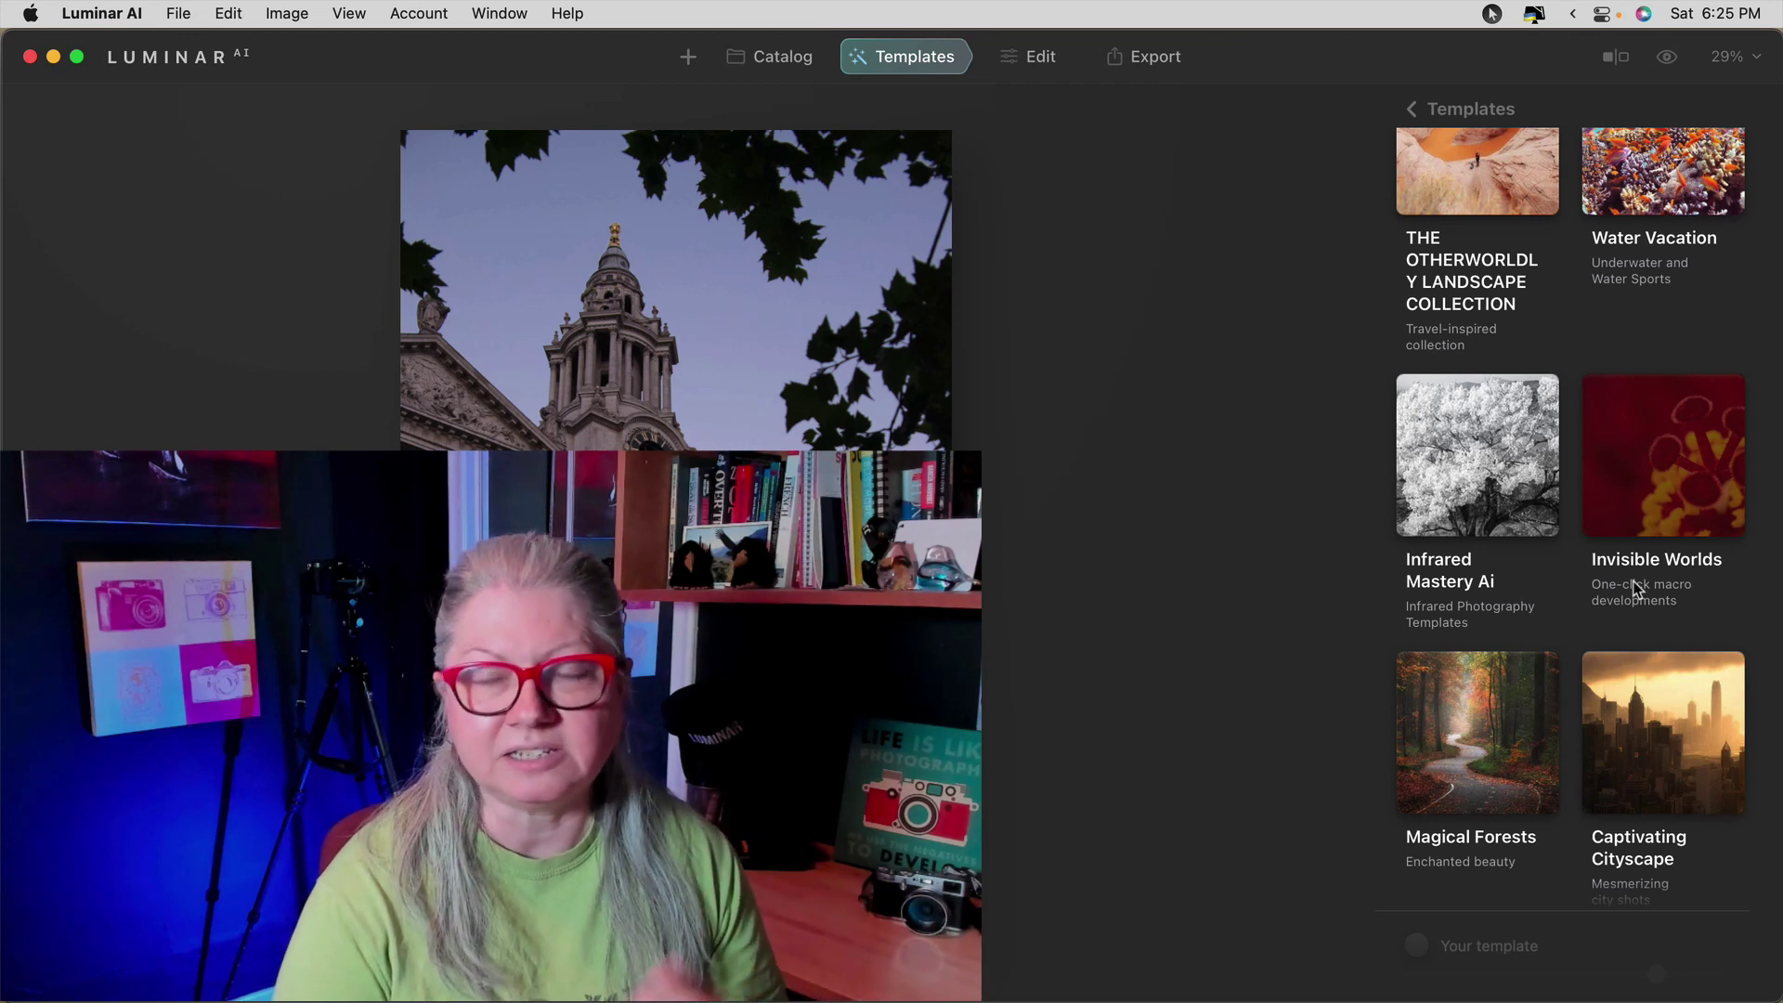
scroll(1636, 590, up, 4)
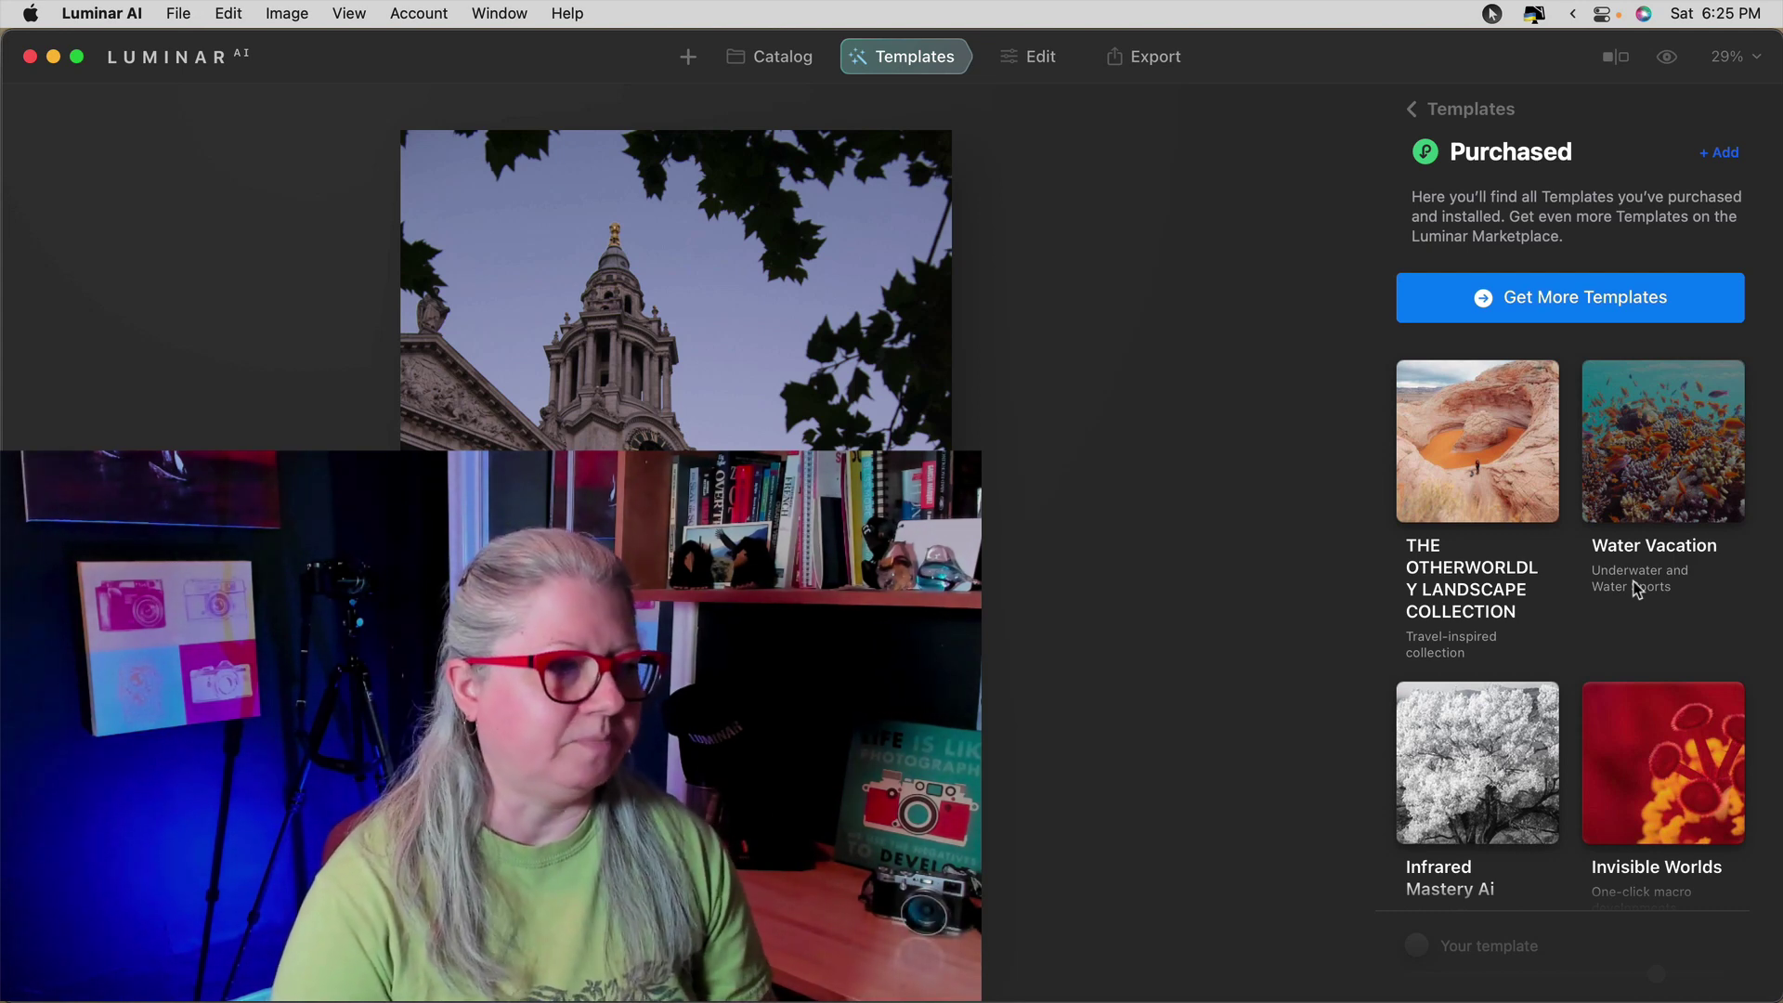
scroll(1636, 591, down, 5)
click(1625, 580)
click(1646, 699)
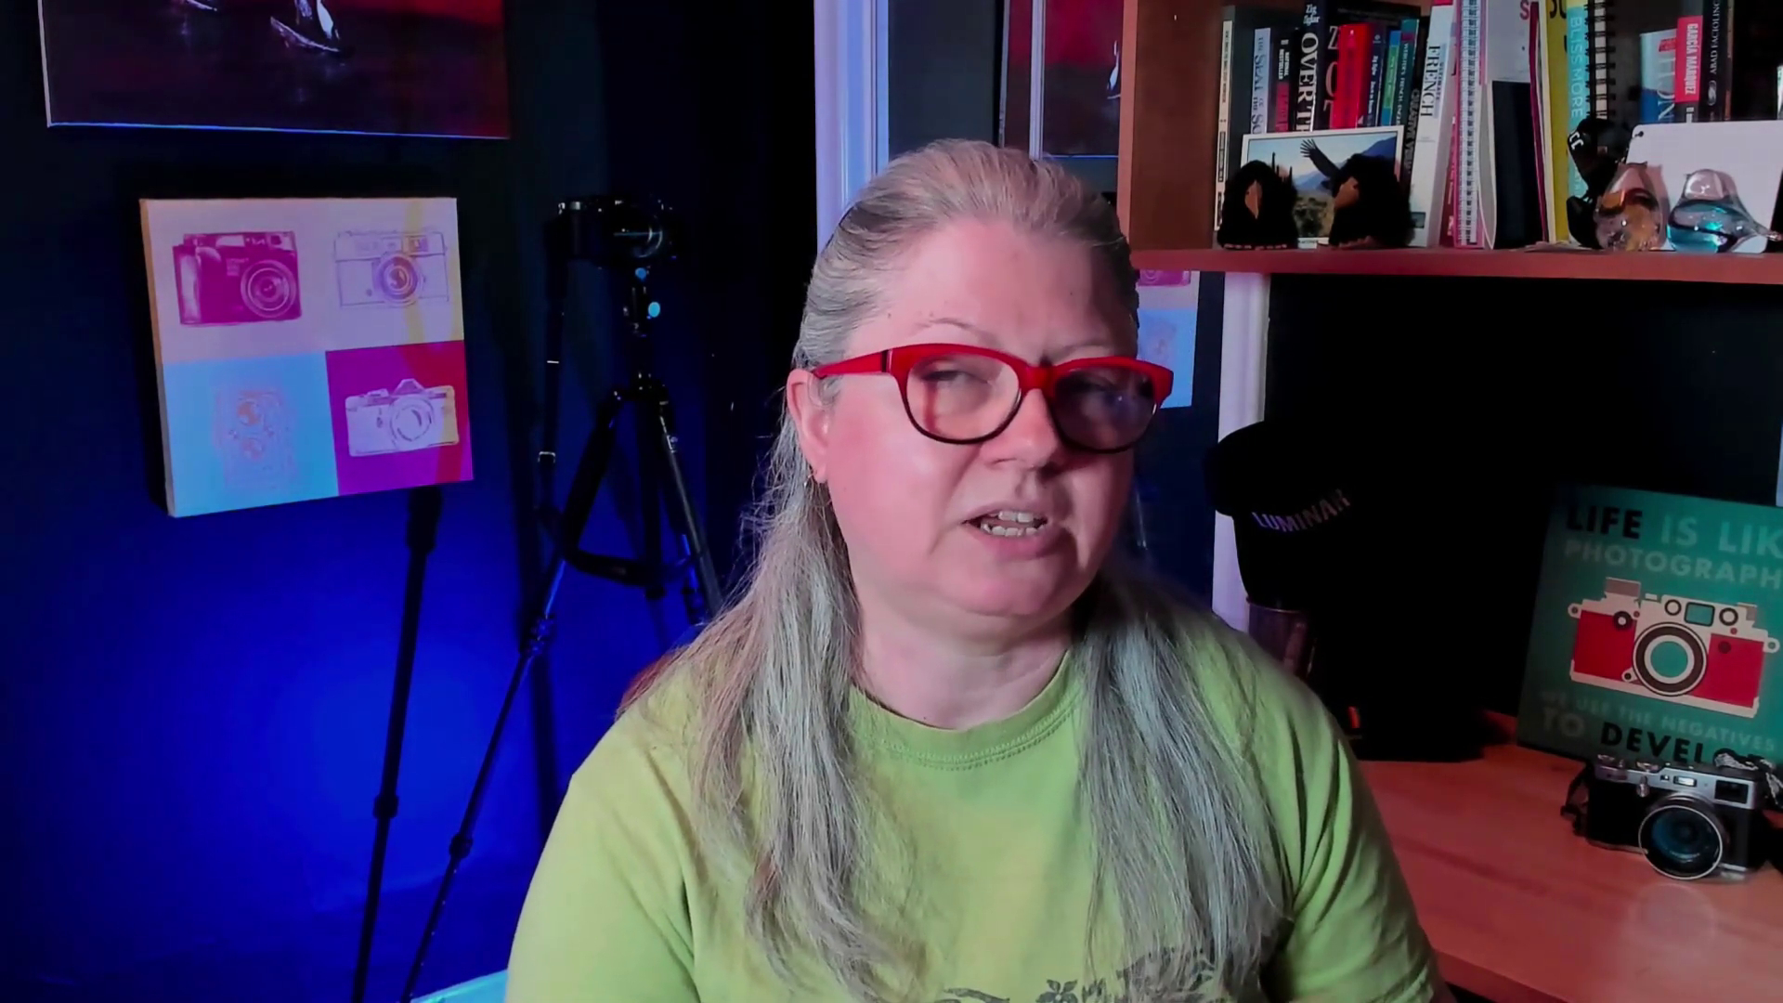
click(1613, 659)
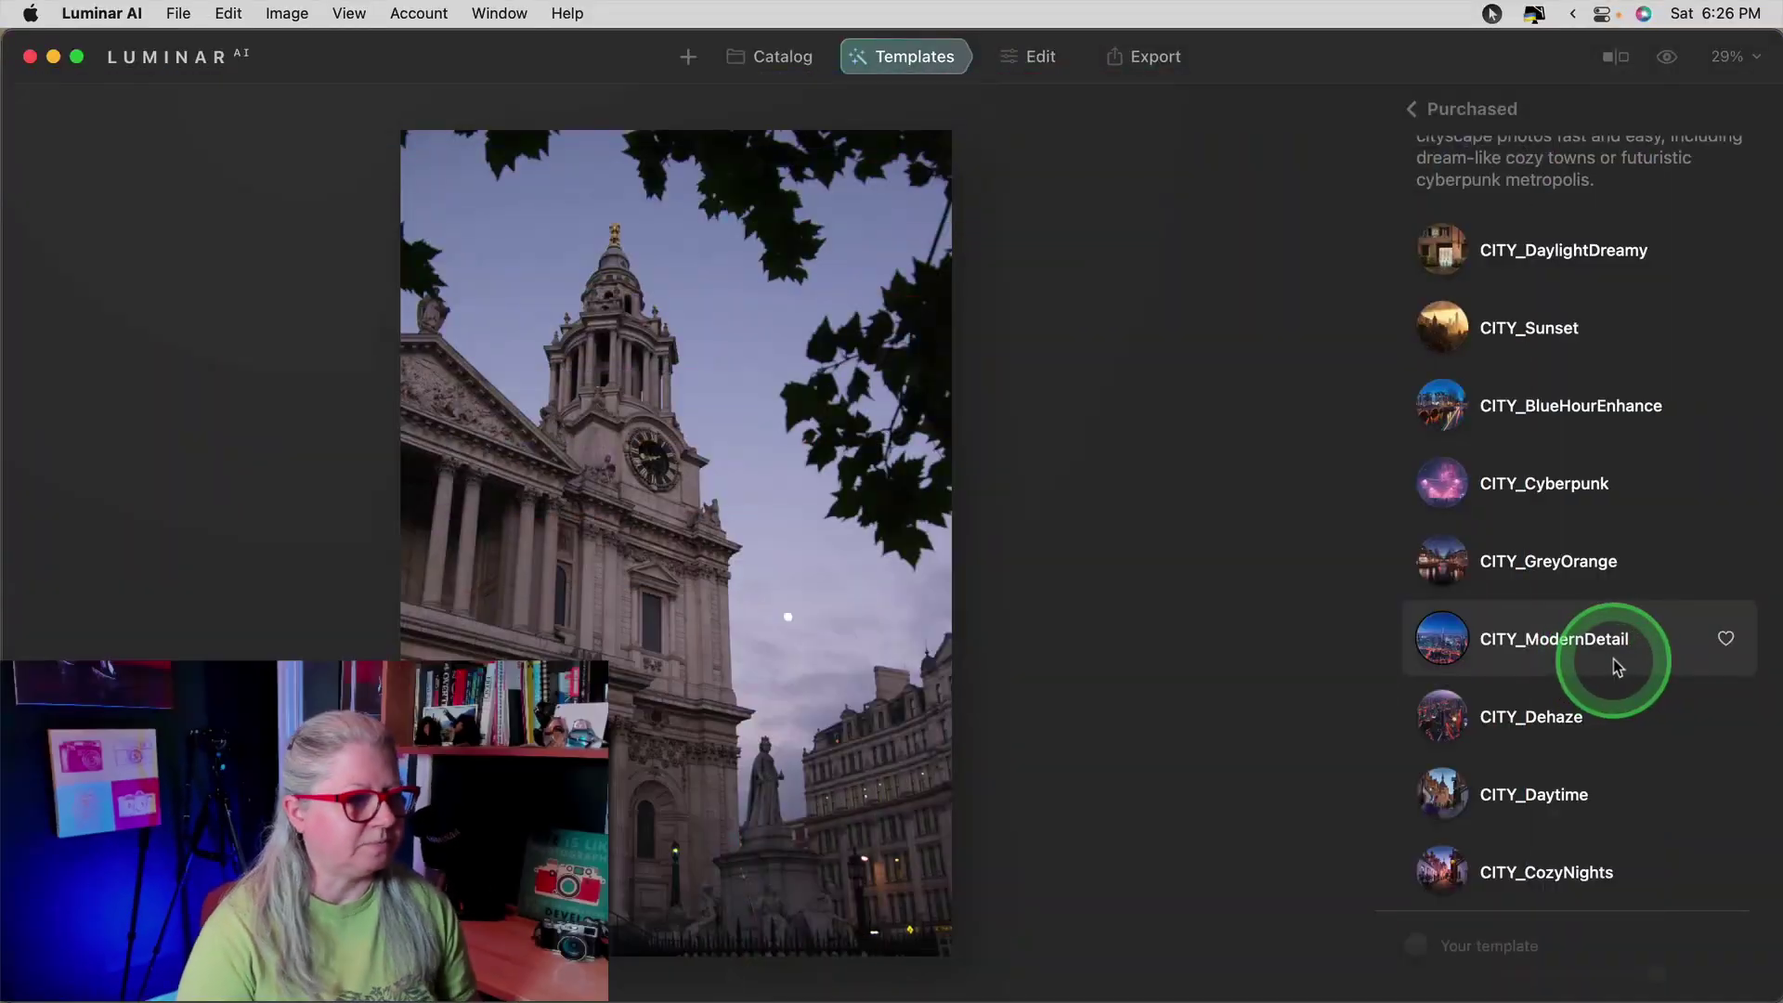
click(1557, 505)
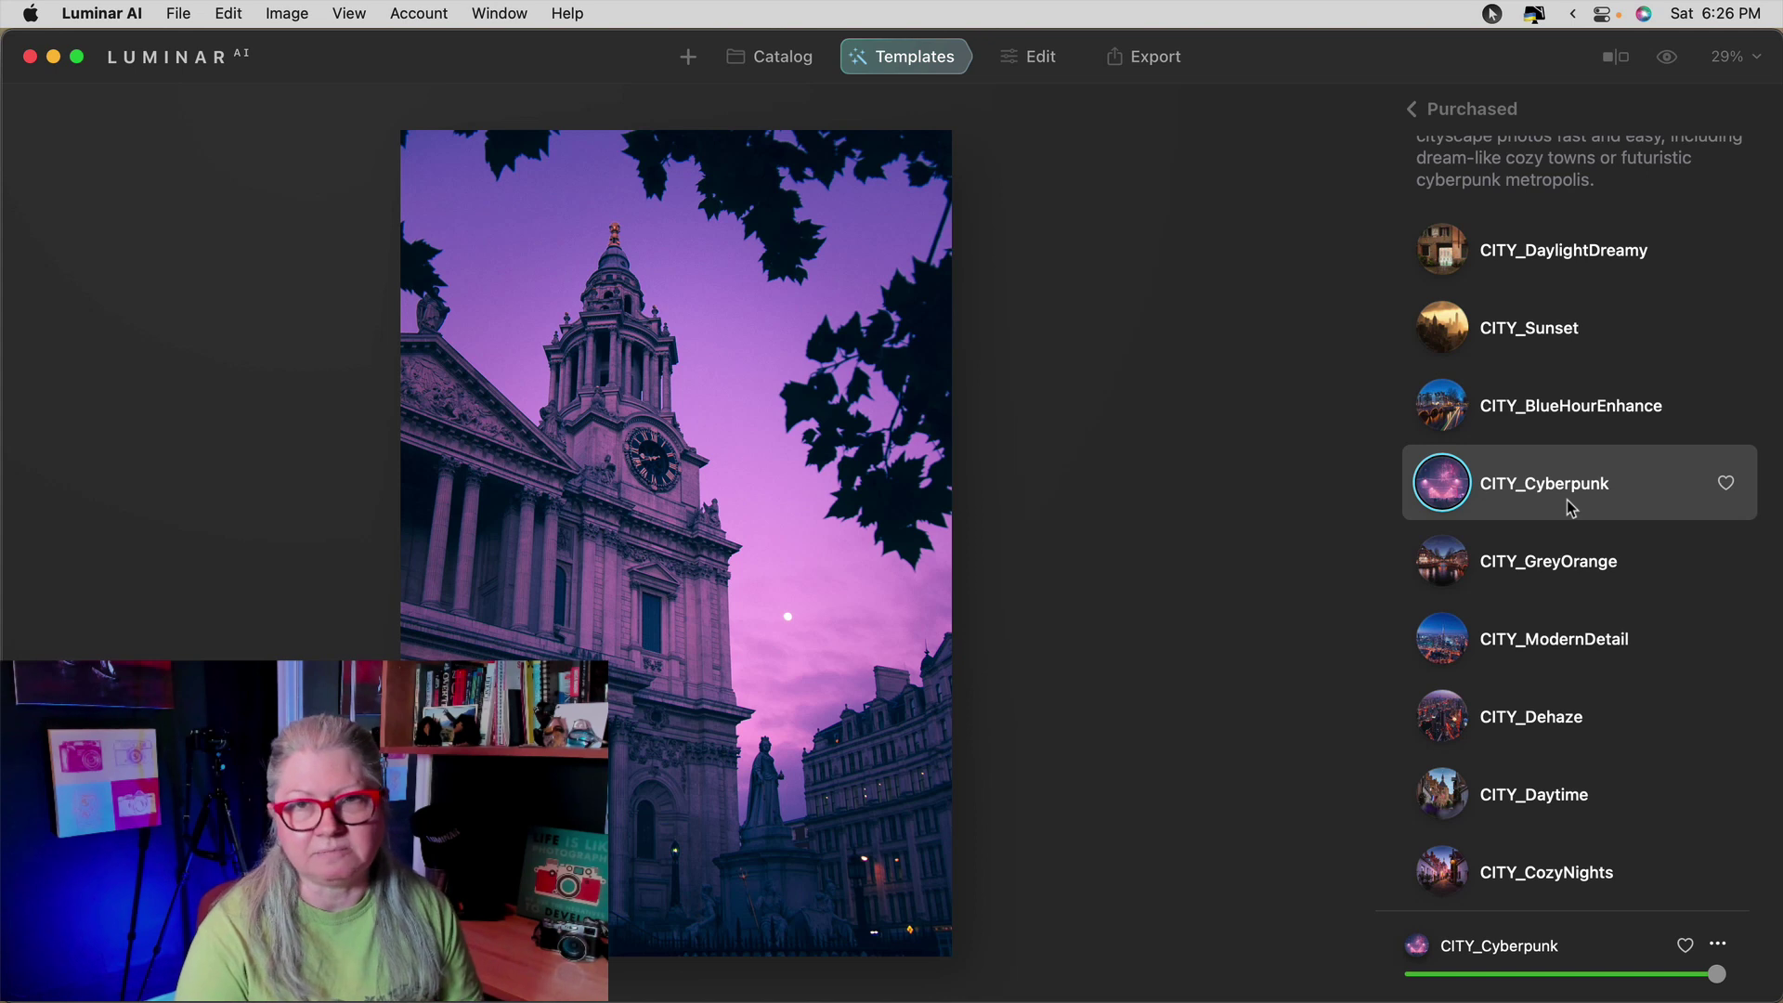
Set the Toning highlights saturation of the church photo to 67
click(1060, 76)
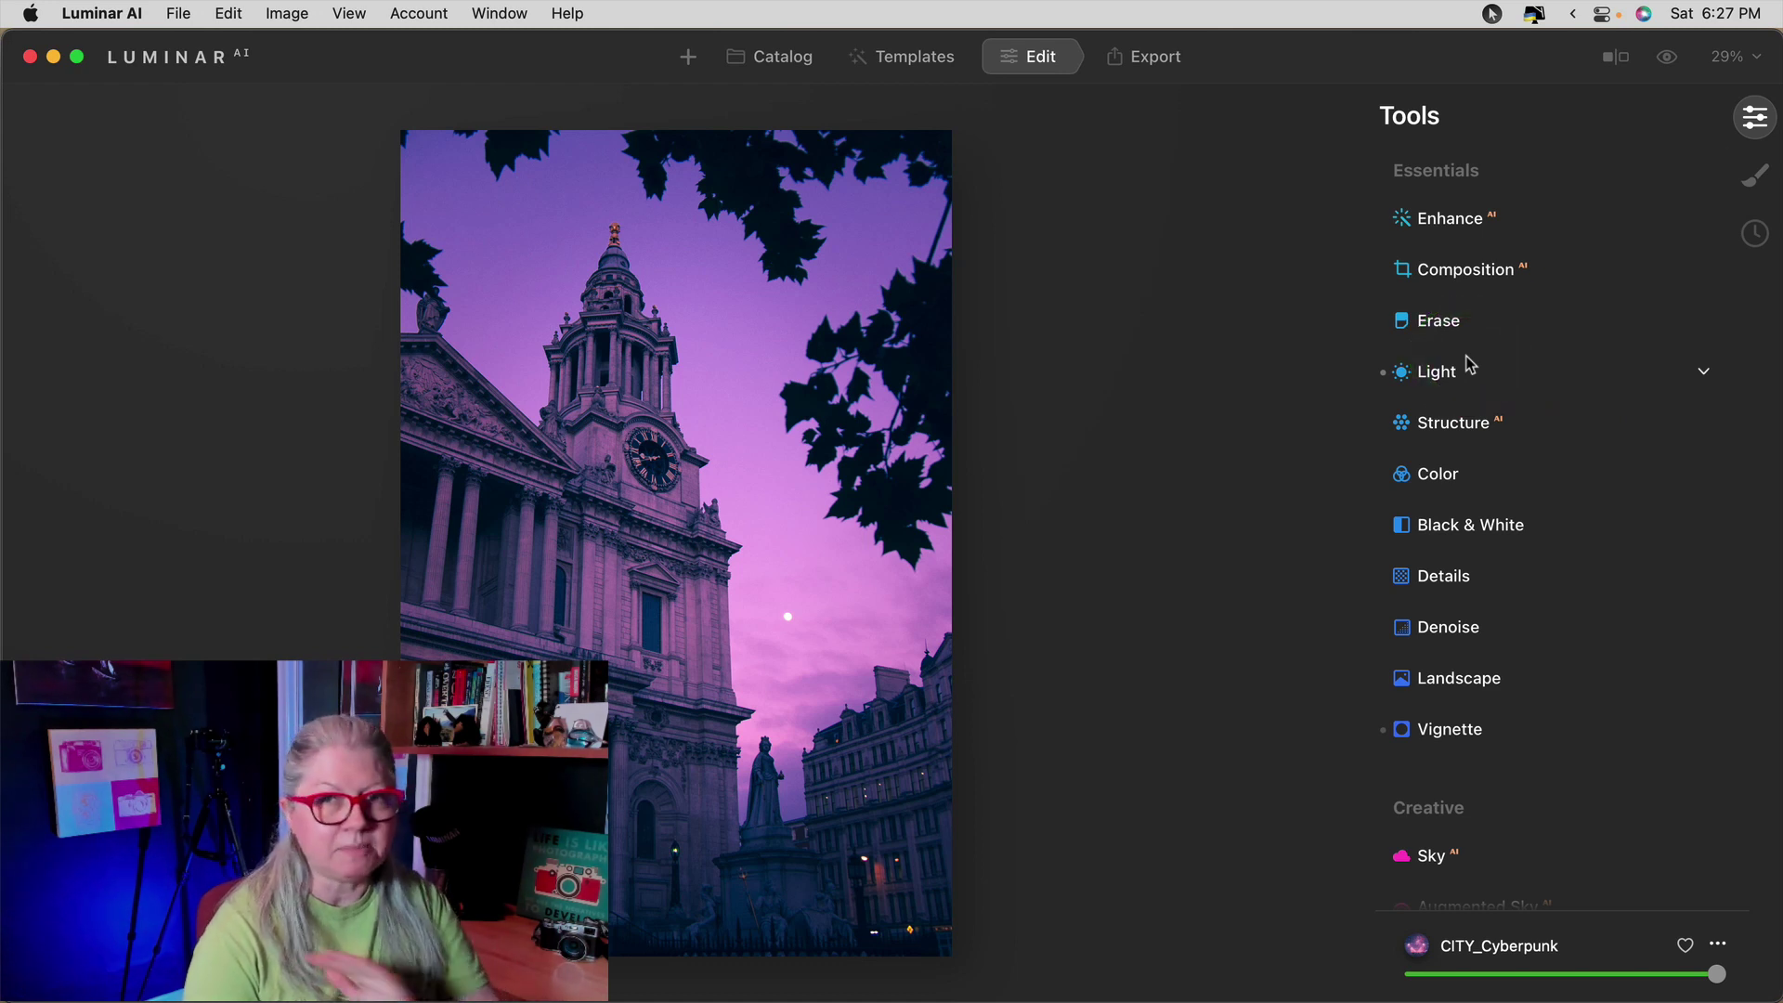
scroll(1470, 365, down, 10)
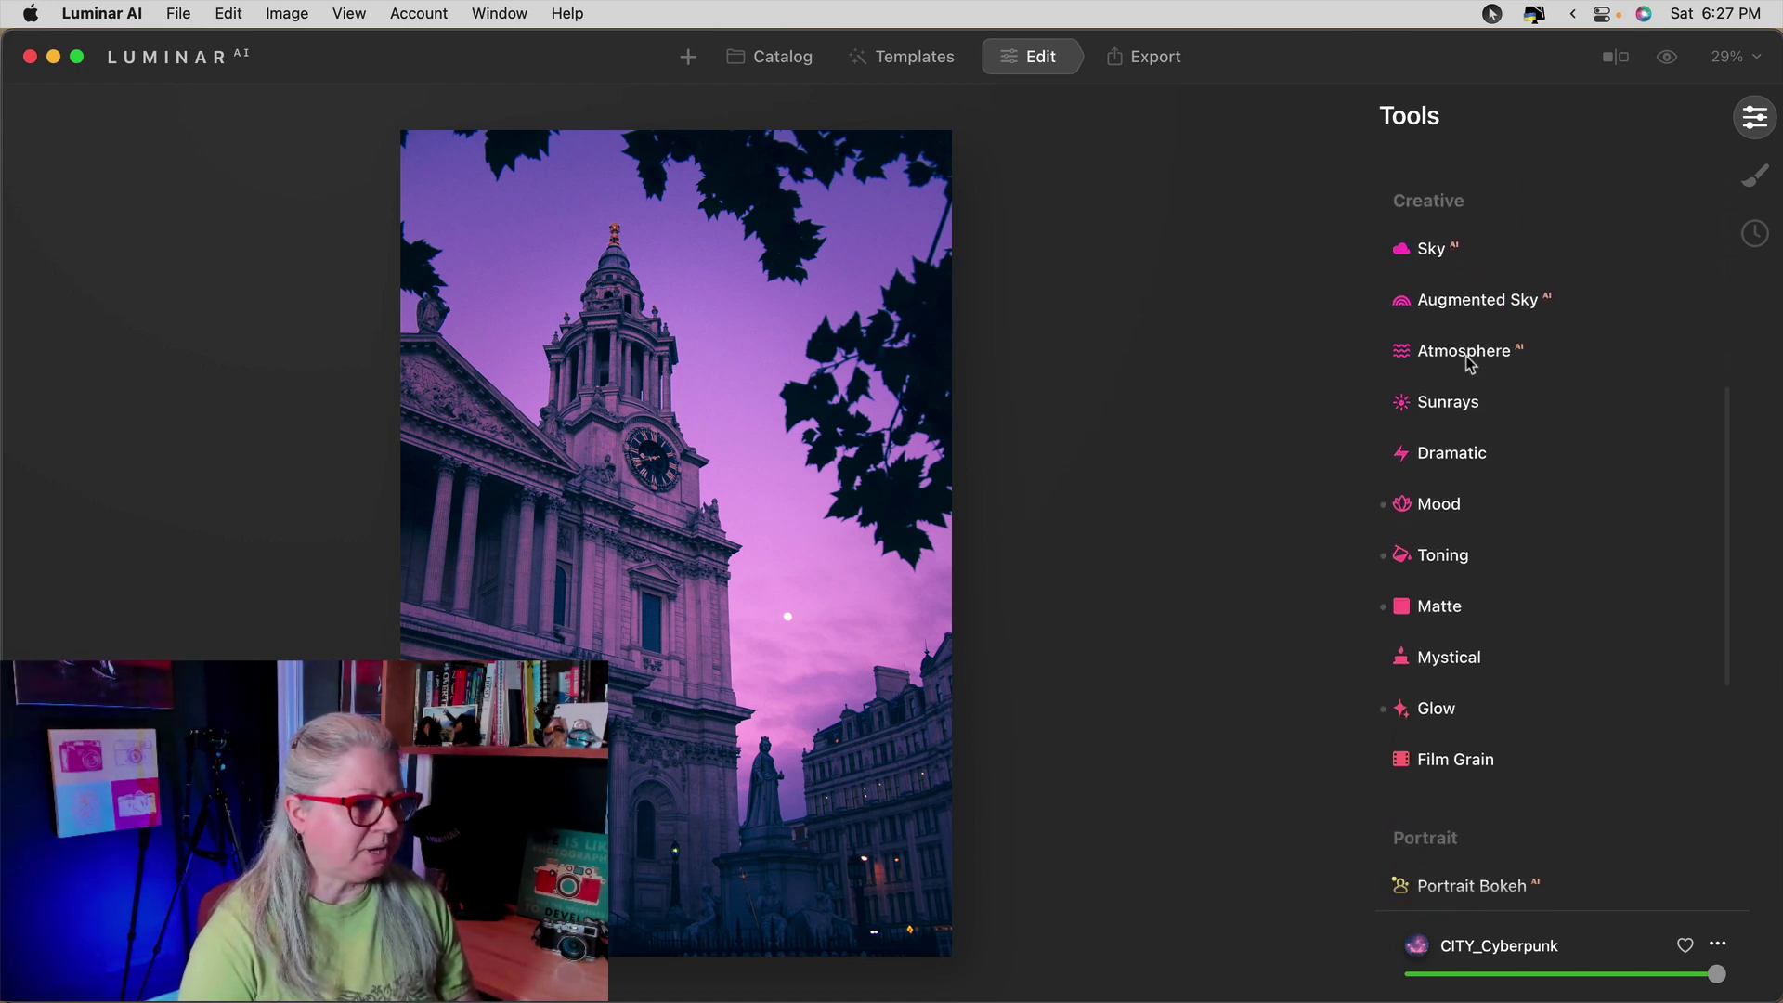
click(1495, 562)
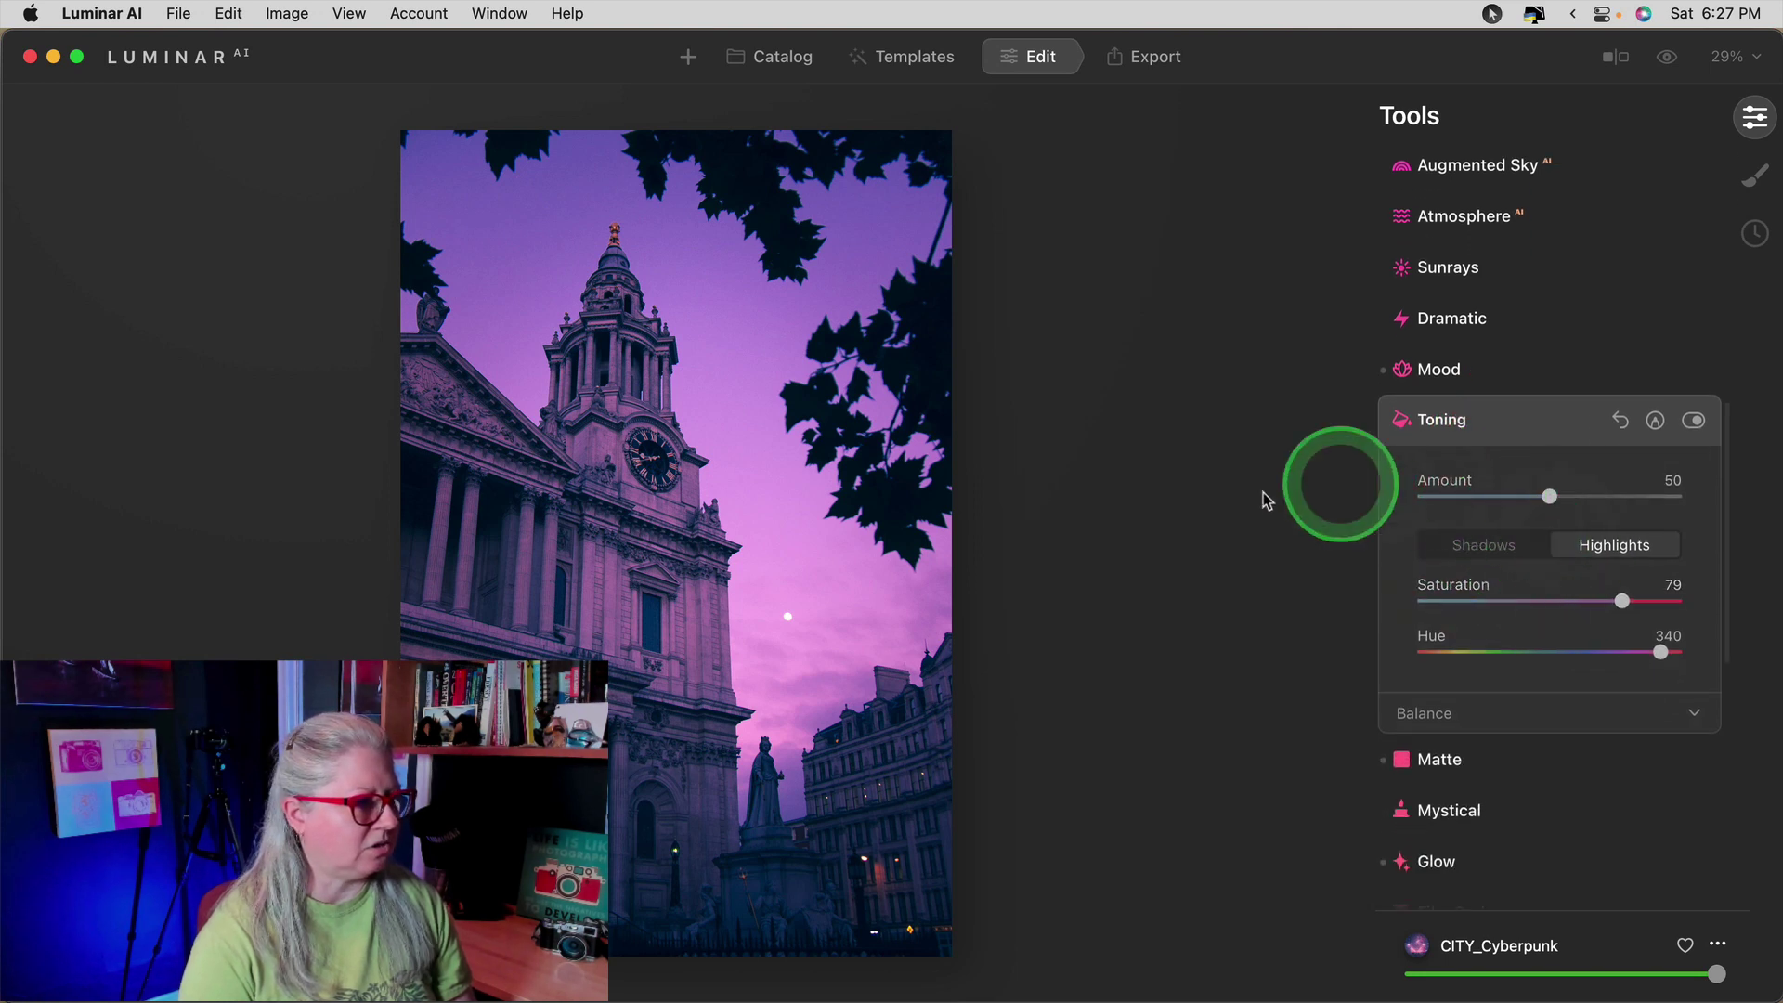
drag(1624, 604, 1592, 602)
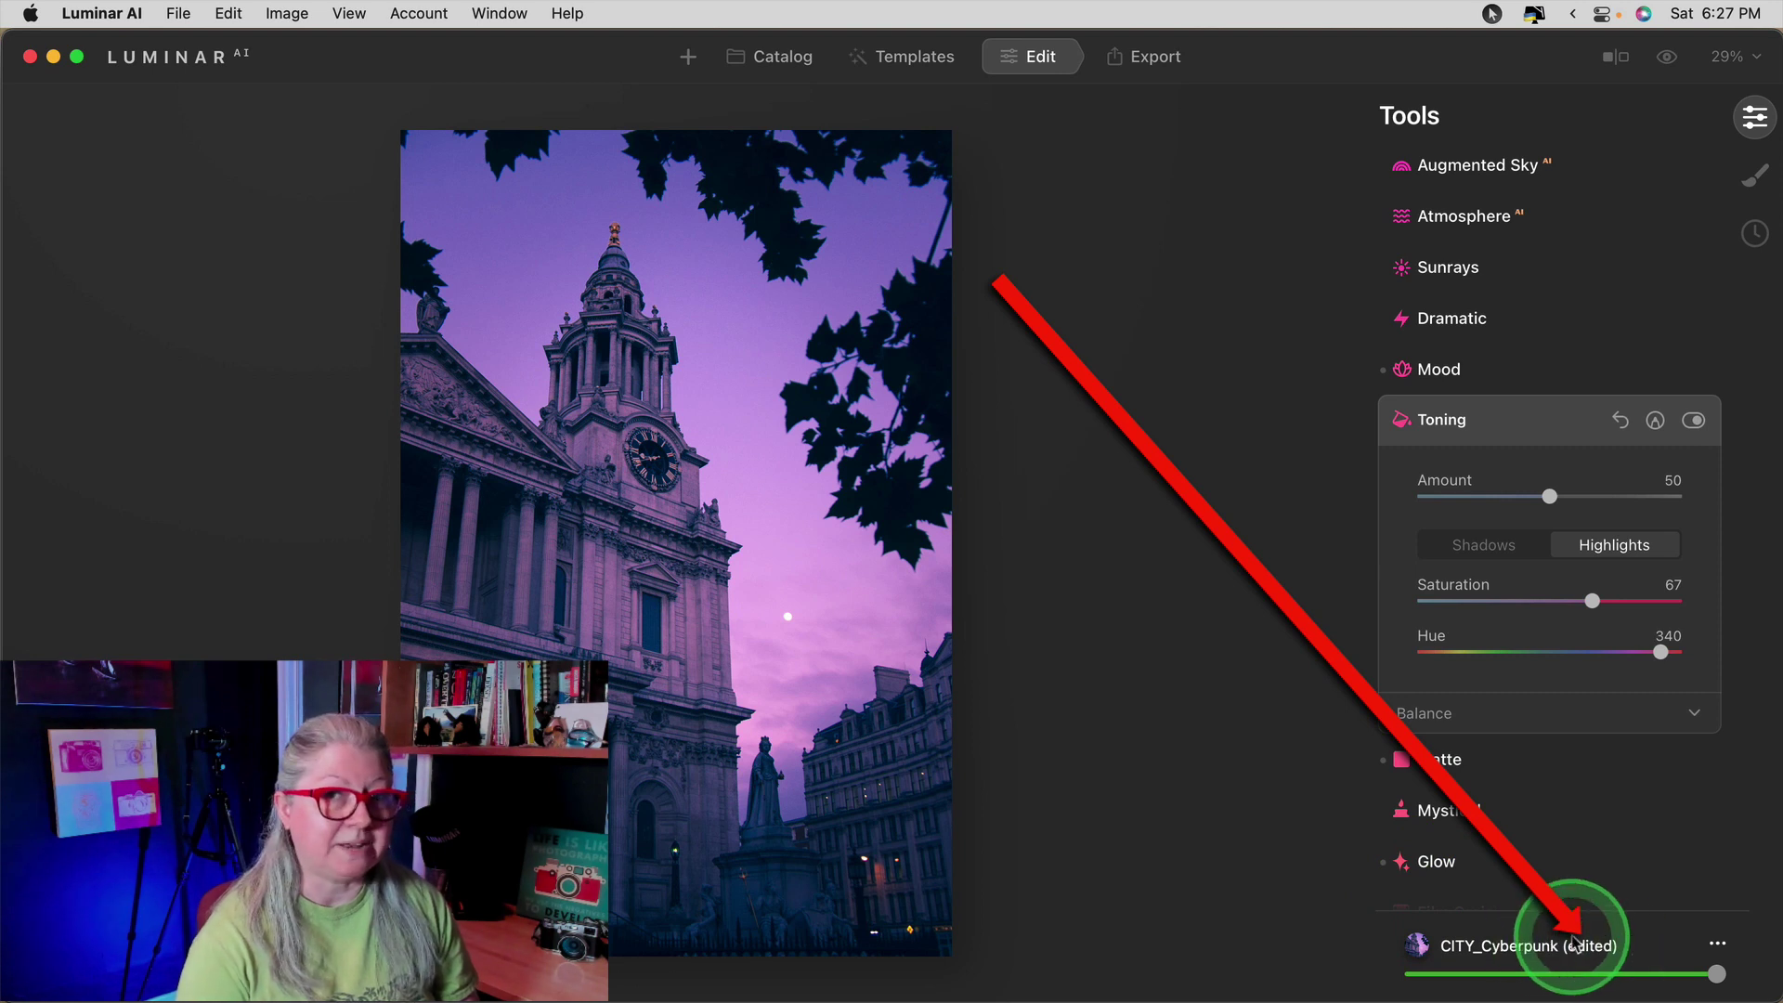
Save the edited CITY_Cyberpunk adjustments as a template
click(1717, 944)
click(1667, 913)
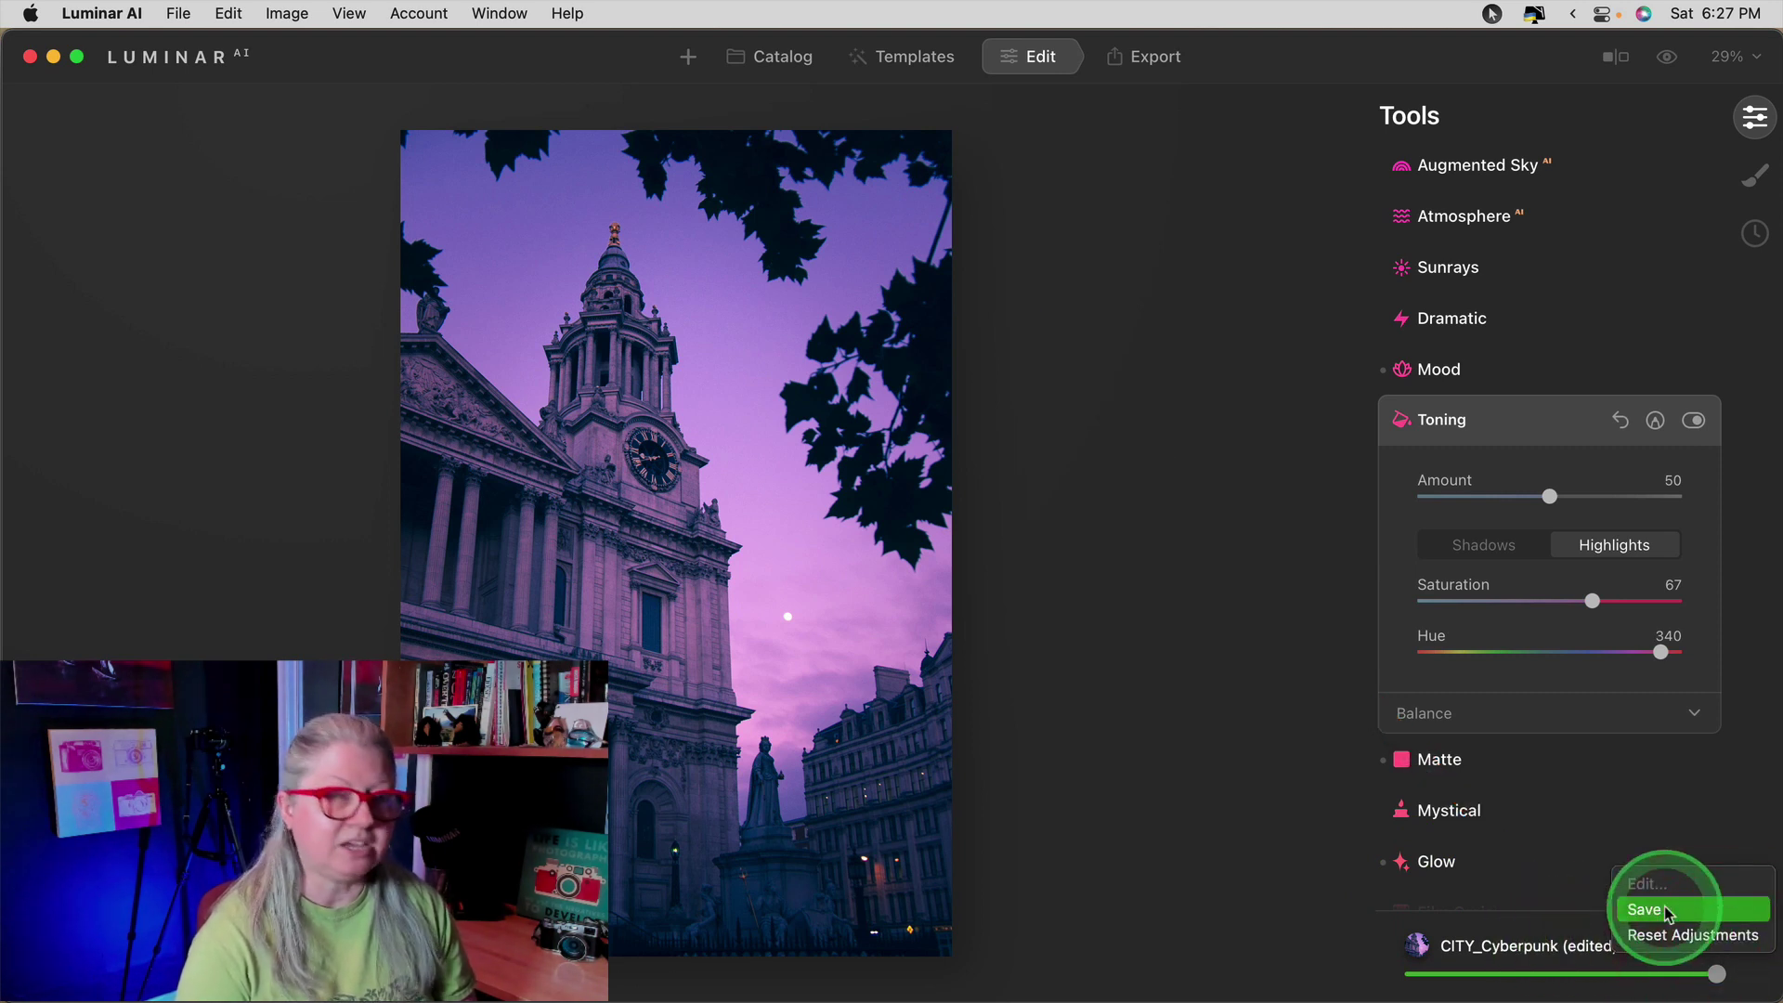
click(1666, 910)
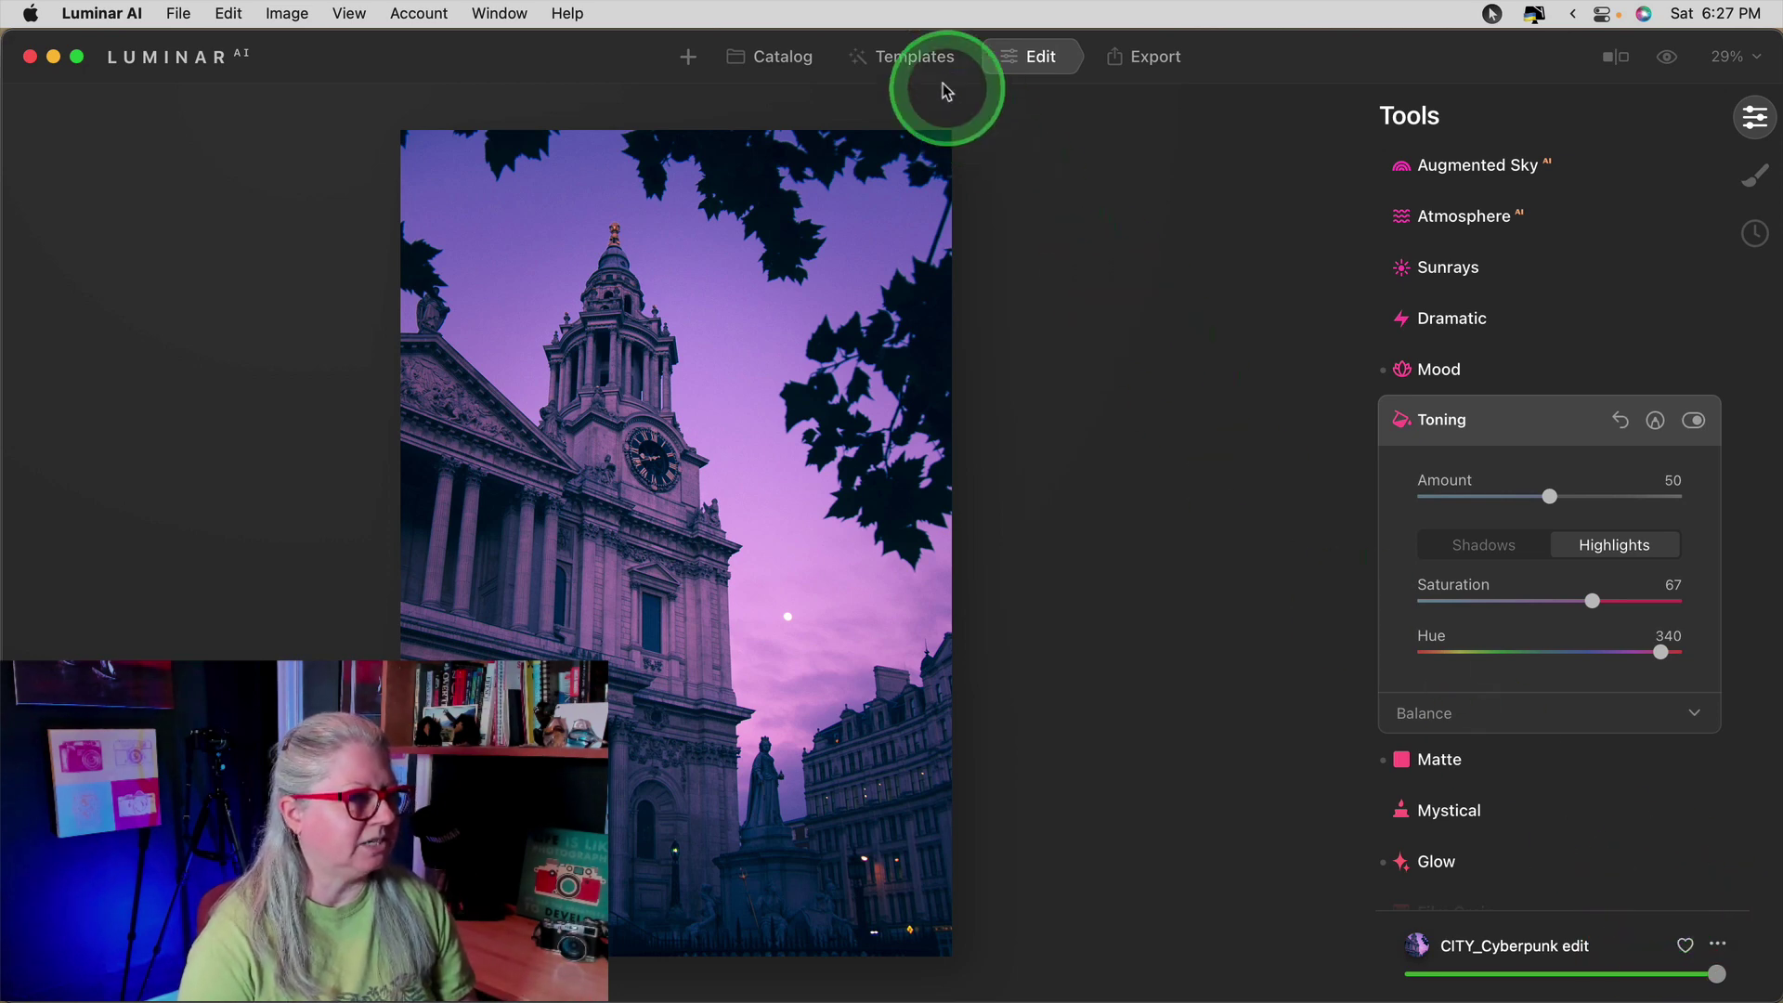
Open the My Templates list and locate the saved CITY_Cyberpunk edit template
click(912, 57)
click(1467, 109)
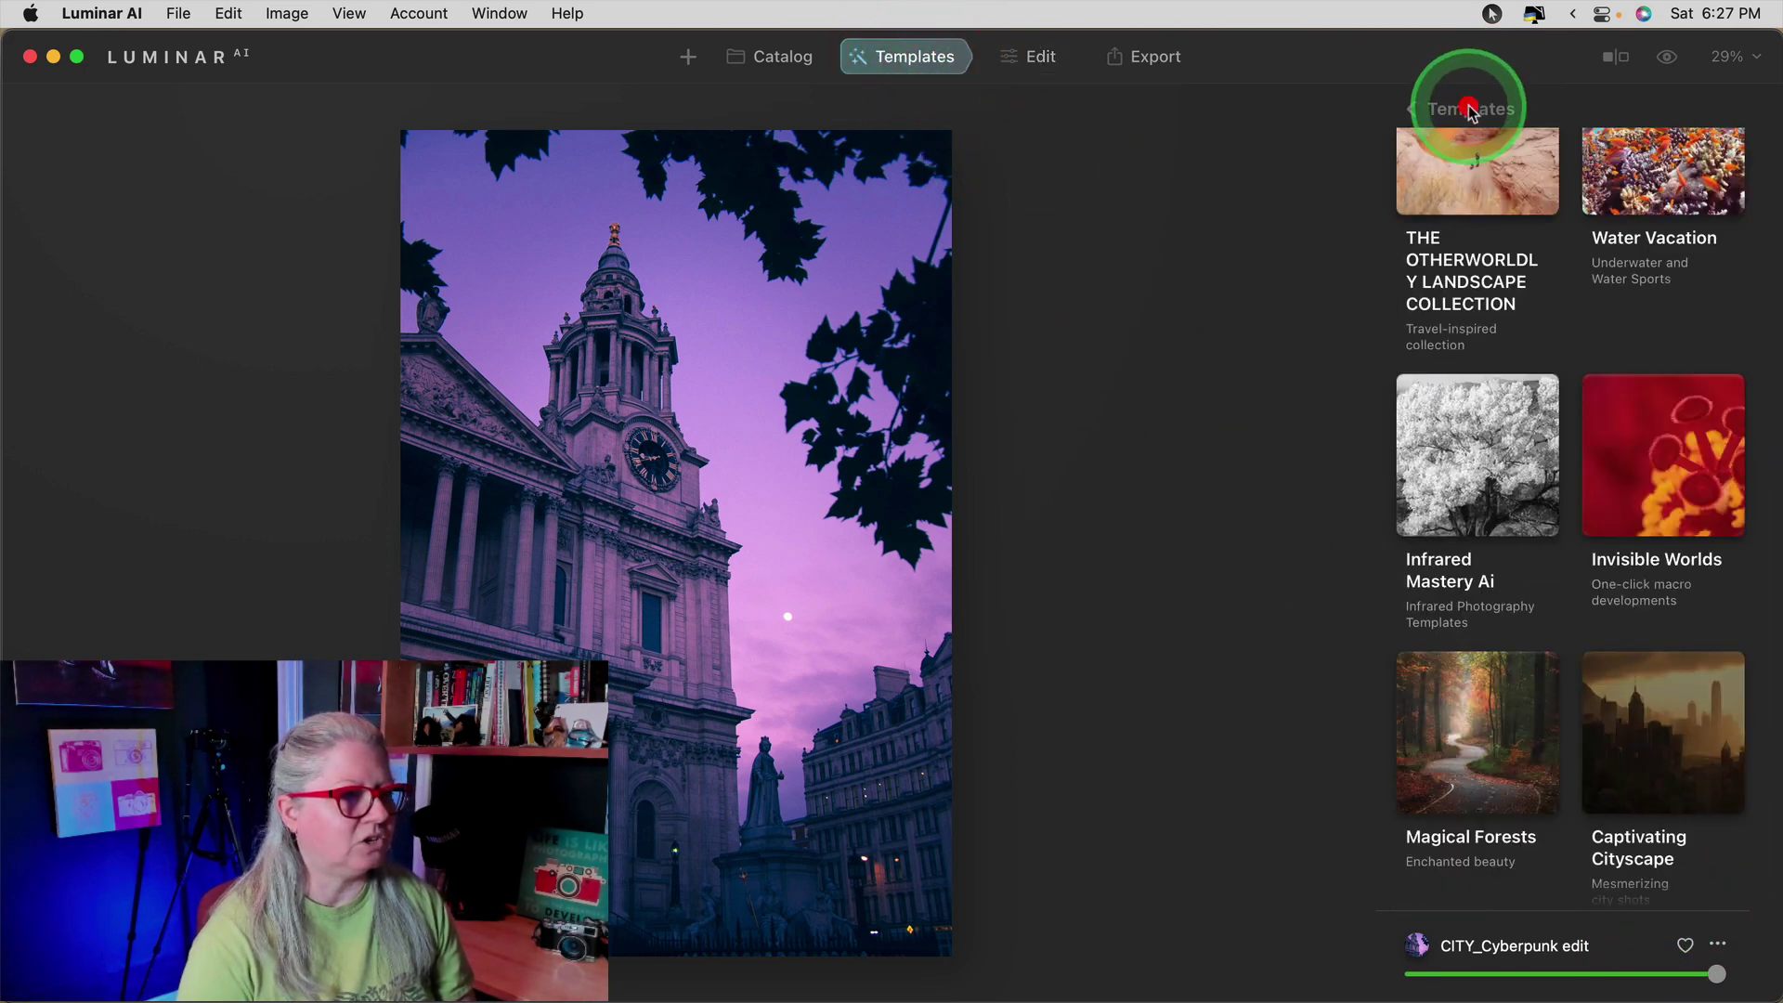
click(1463, 113)
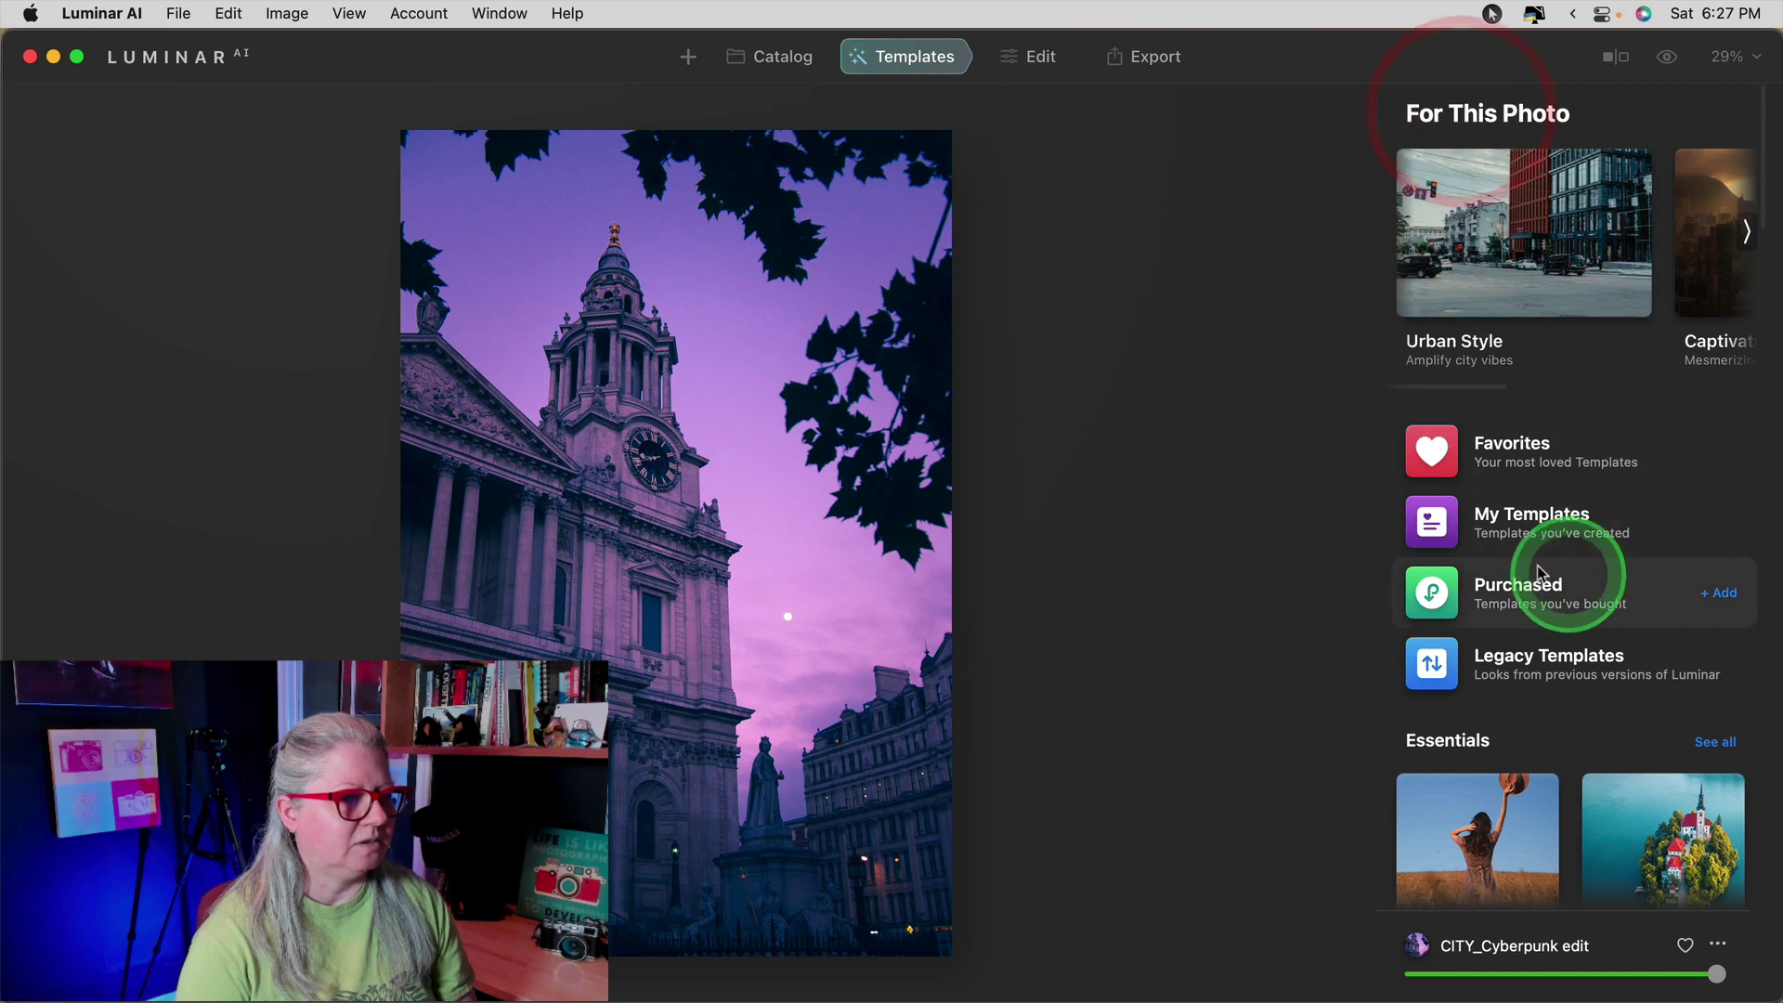
click(1656, 535)
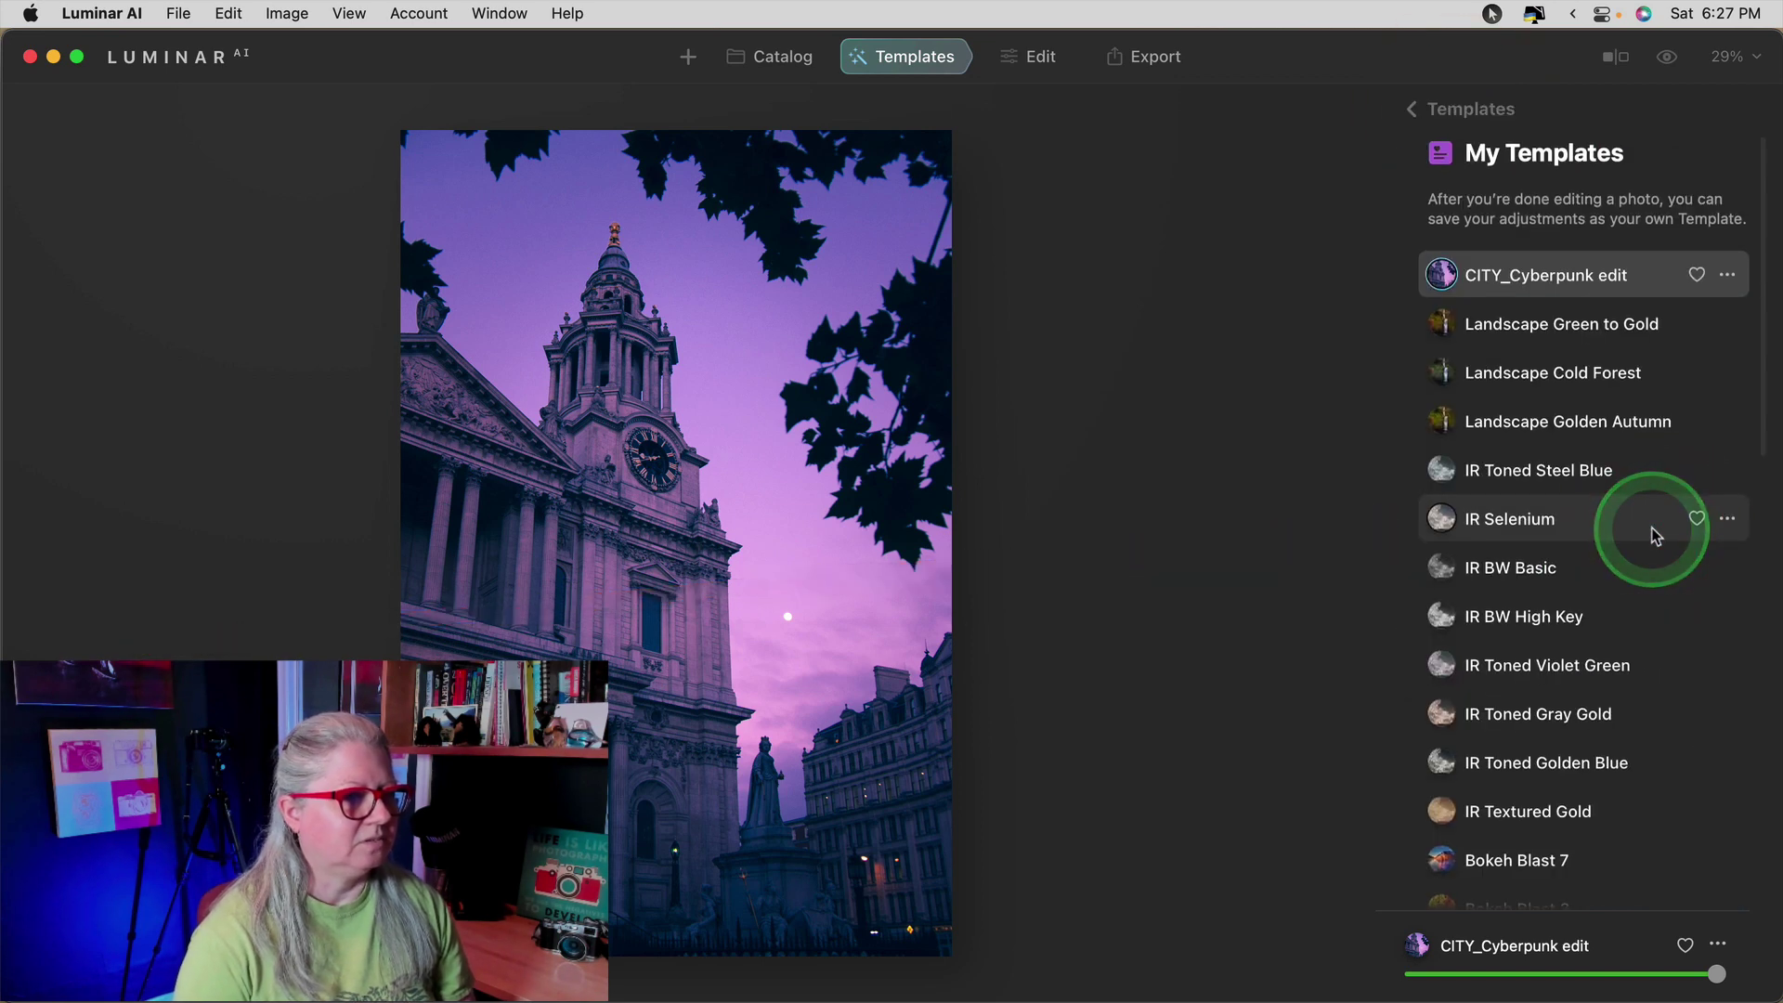
click(1479, 304)
click(1586, 294)
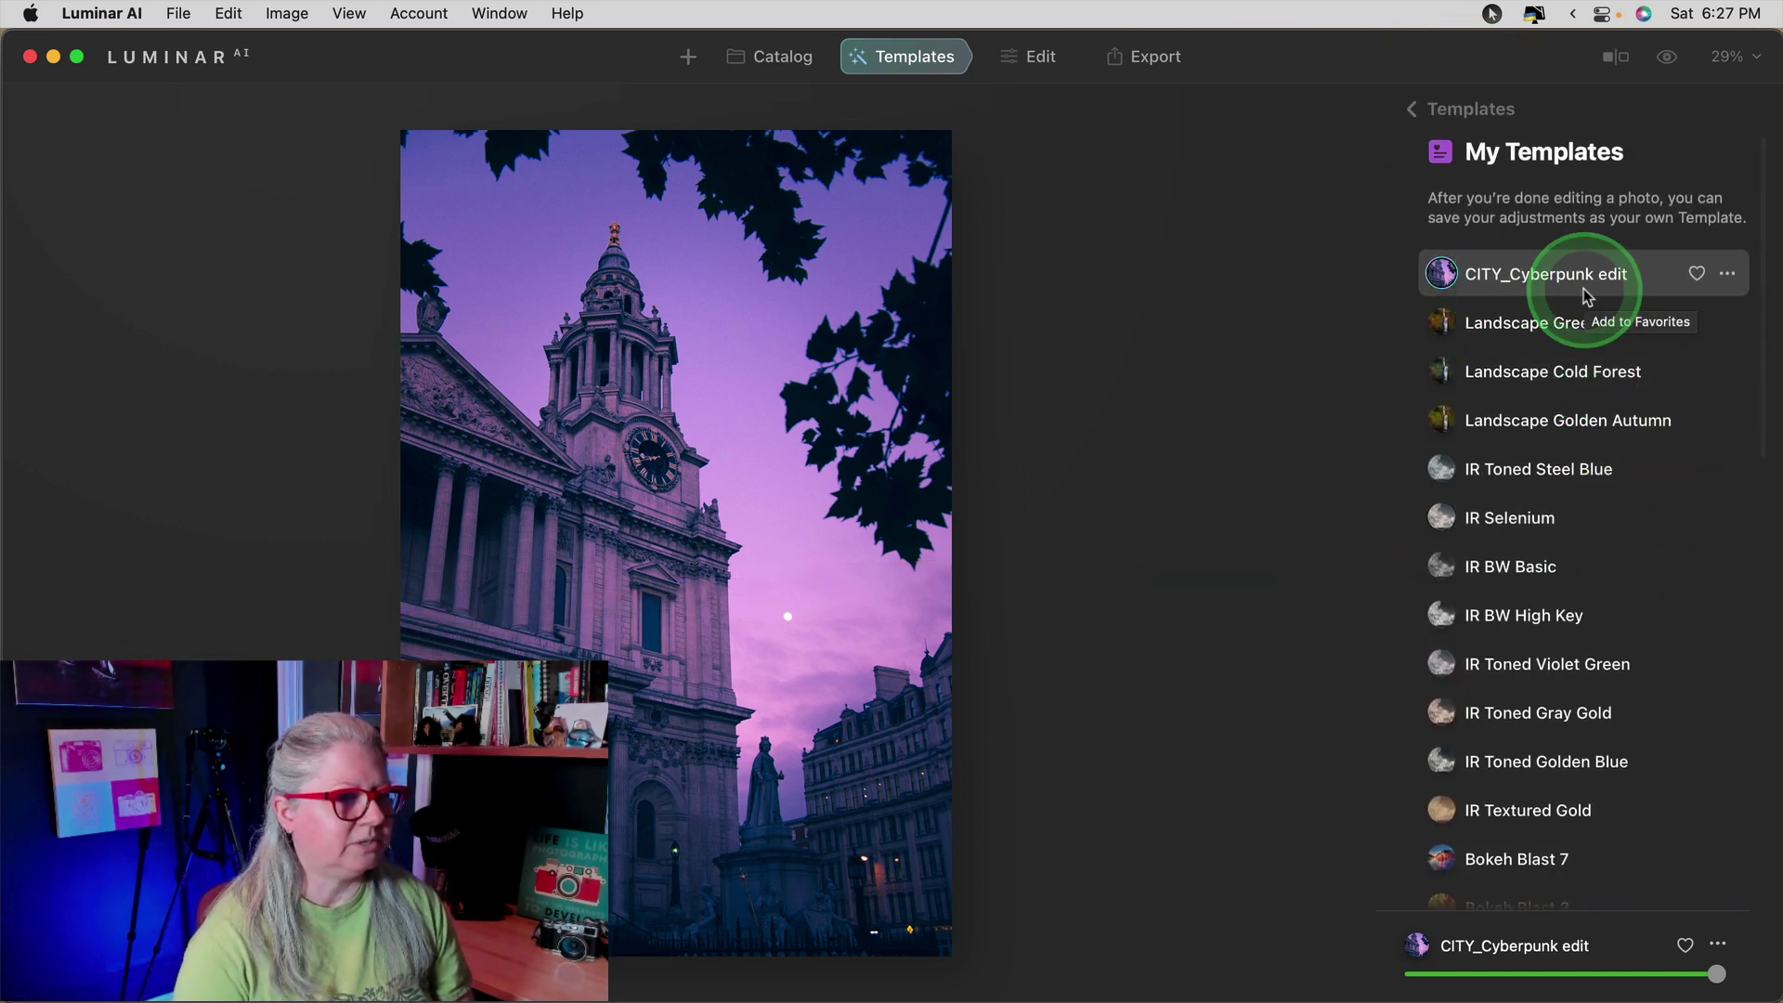
Rename the CITY_Cyberpunk edit template, replacing the word "edit" with "pink"
click(1729, 278)
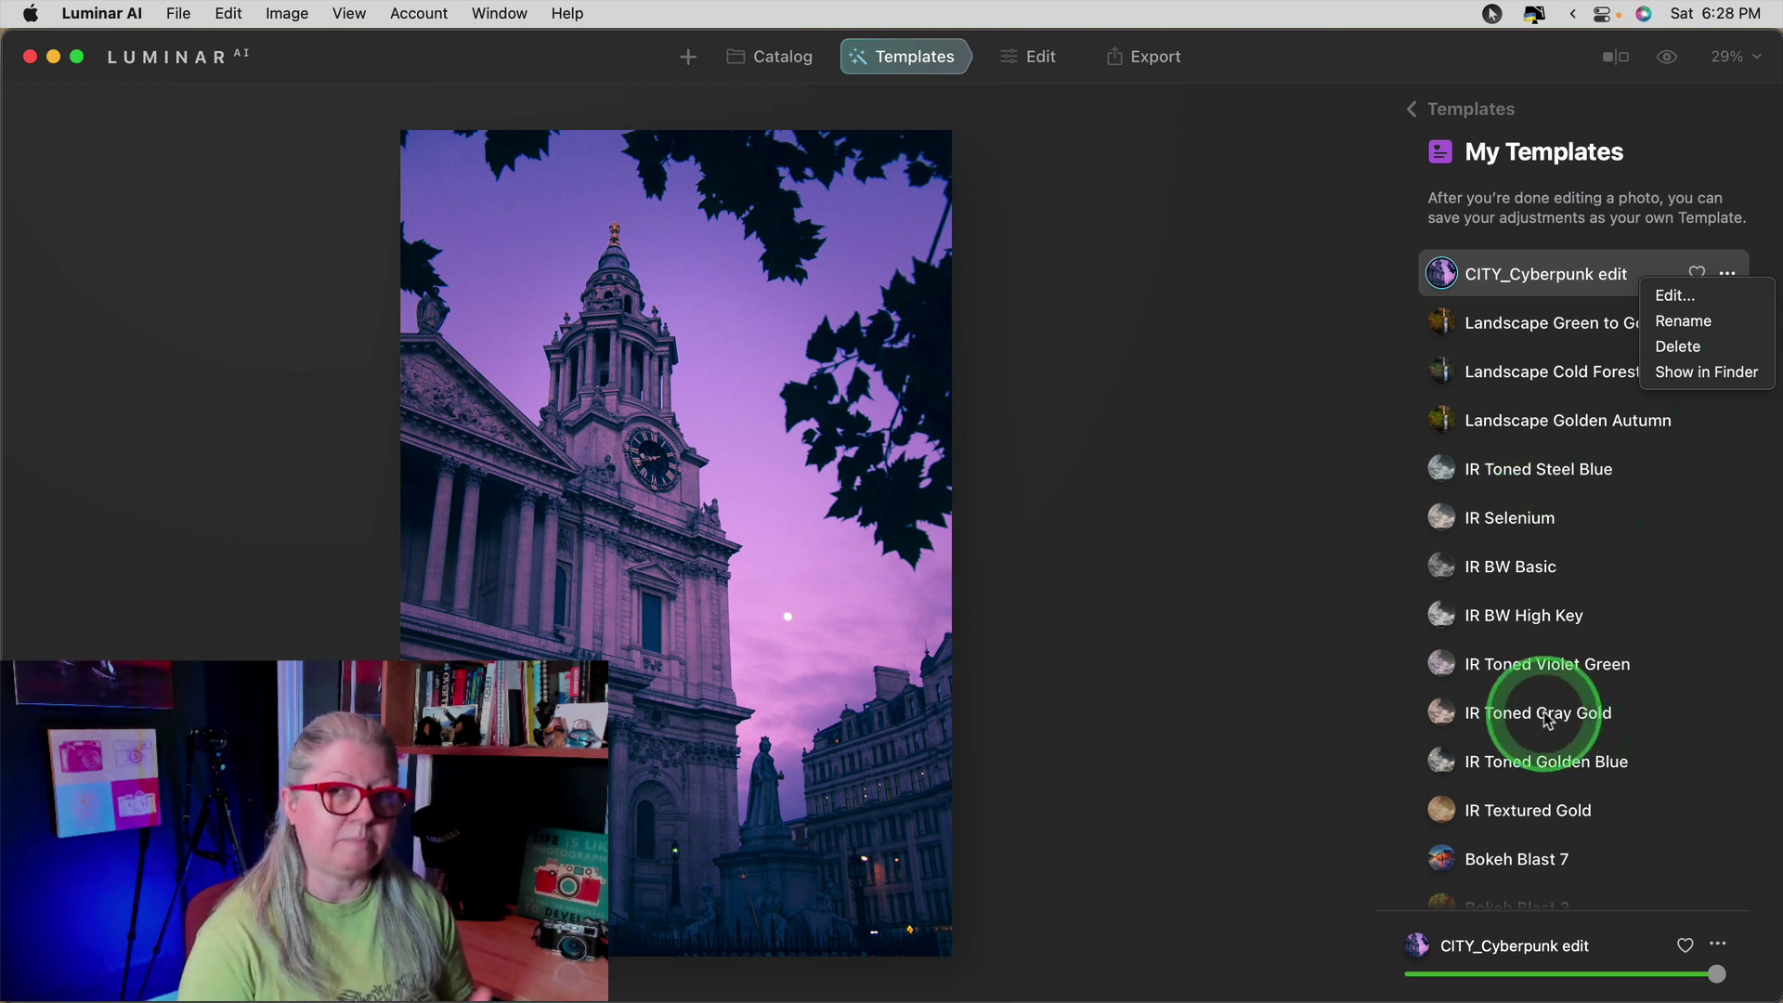
click(1683, 320)
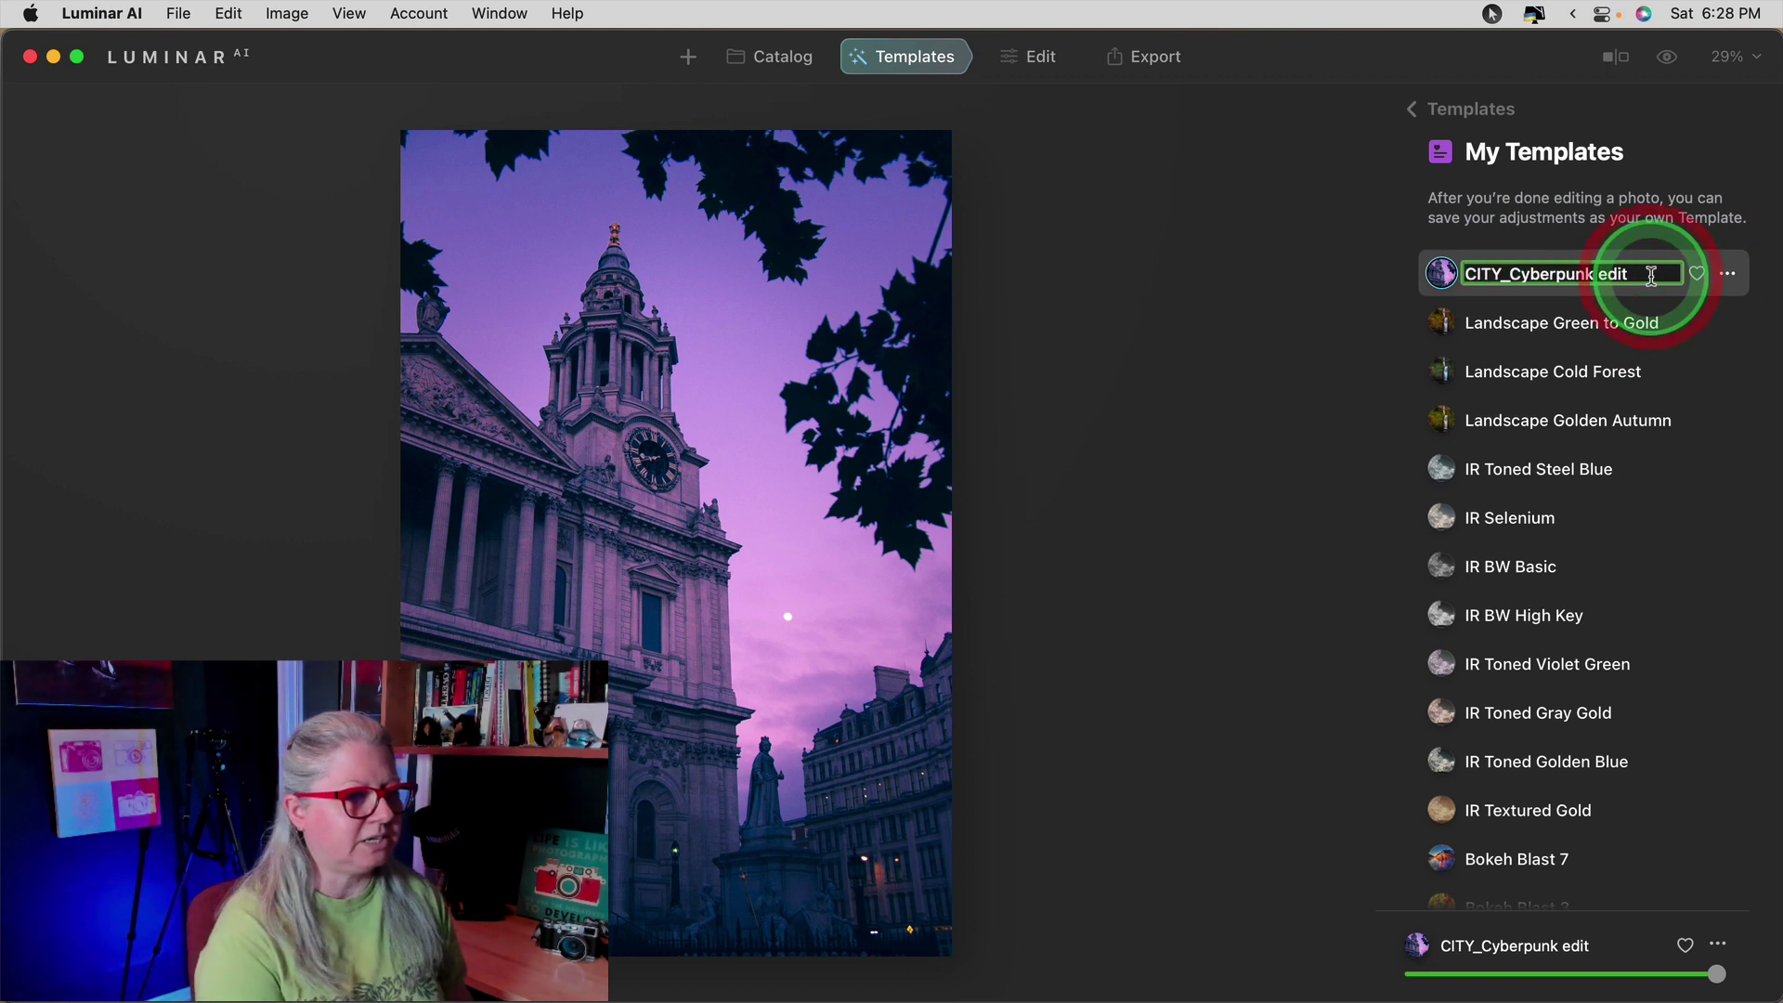
key(BackSpace)
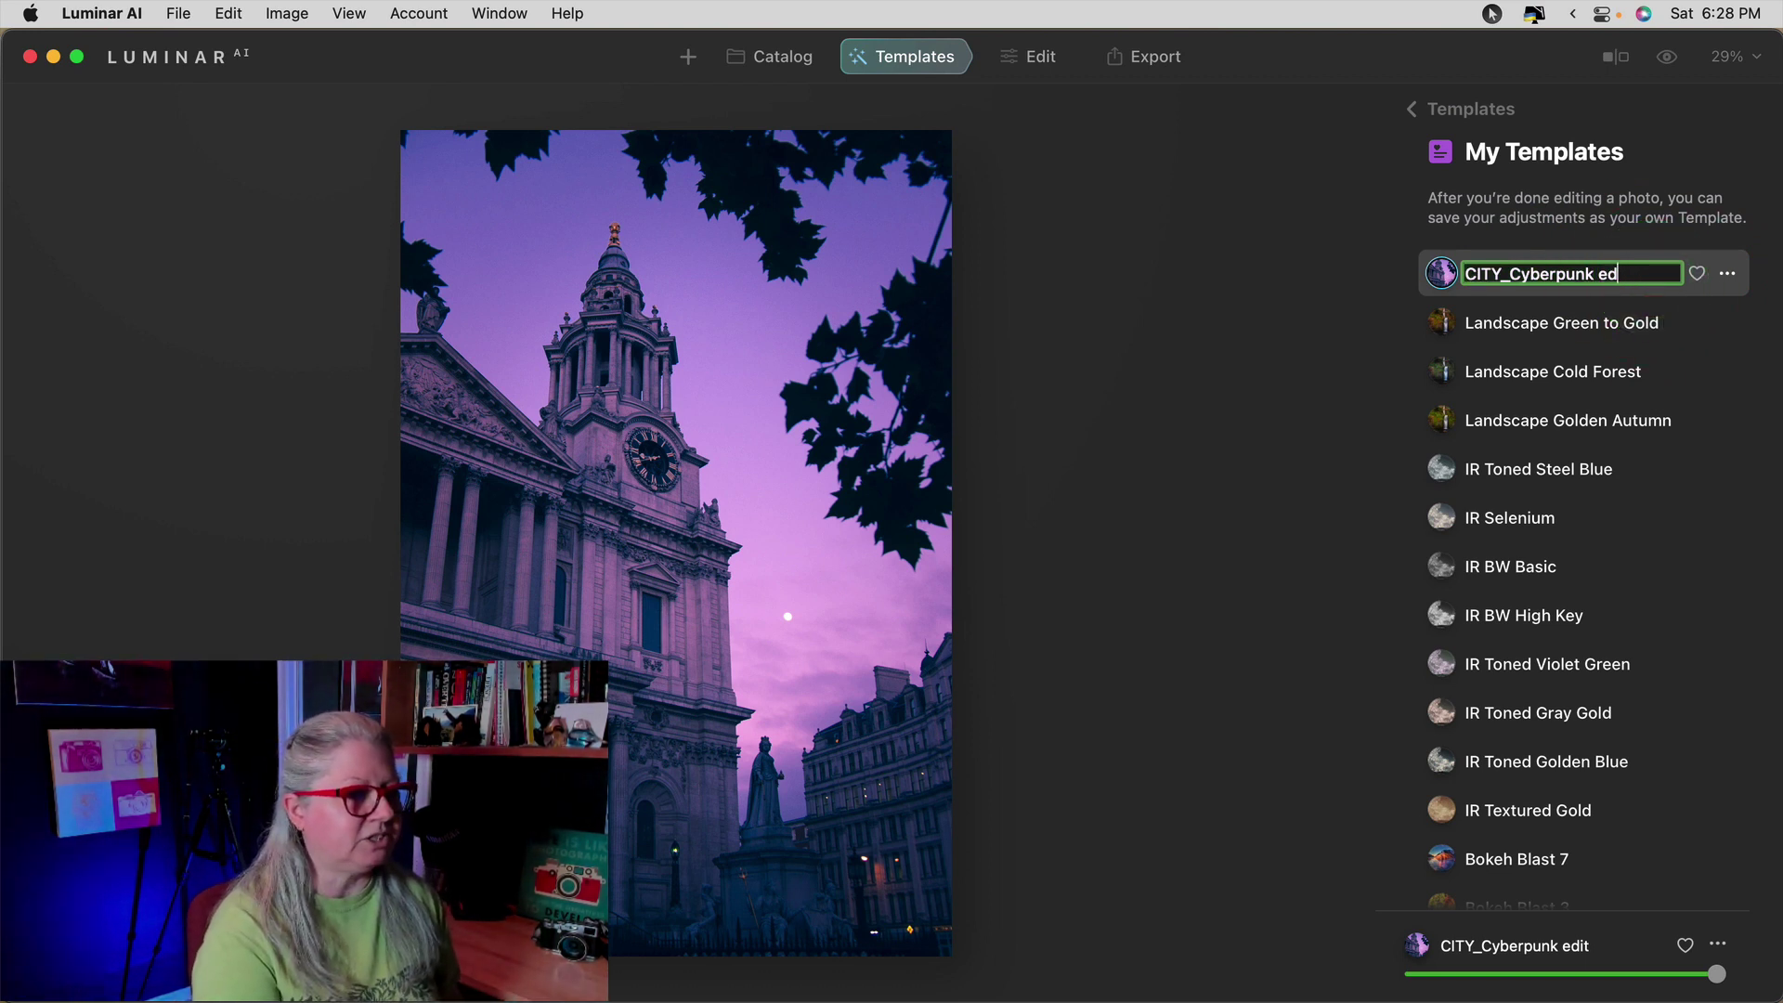
text(pink)
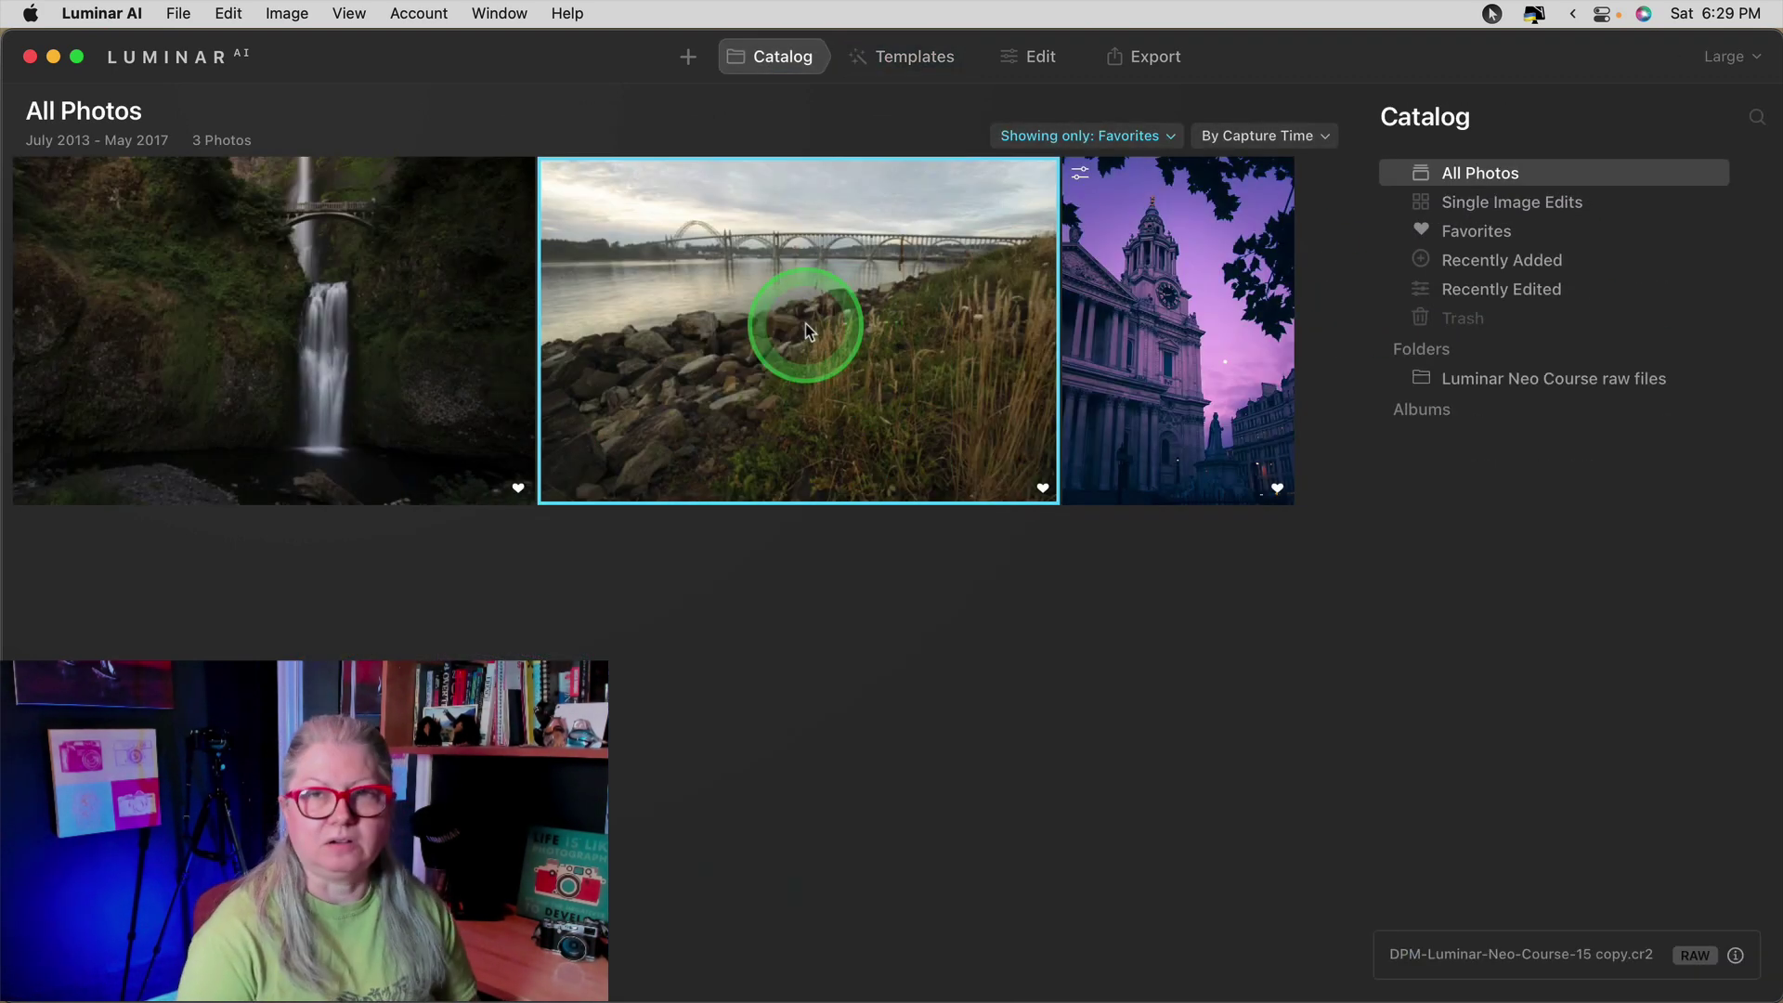
Apply the DESERT SOLITAIRE template from the purchased Otherworldly Landscape Collection to the bridge photo
click(850, 320)
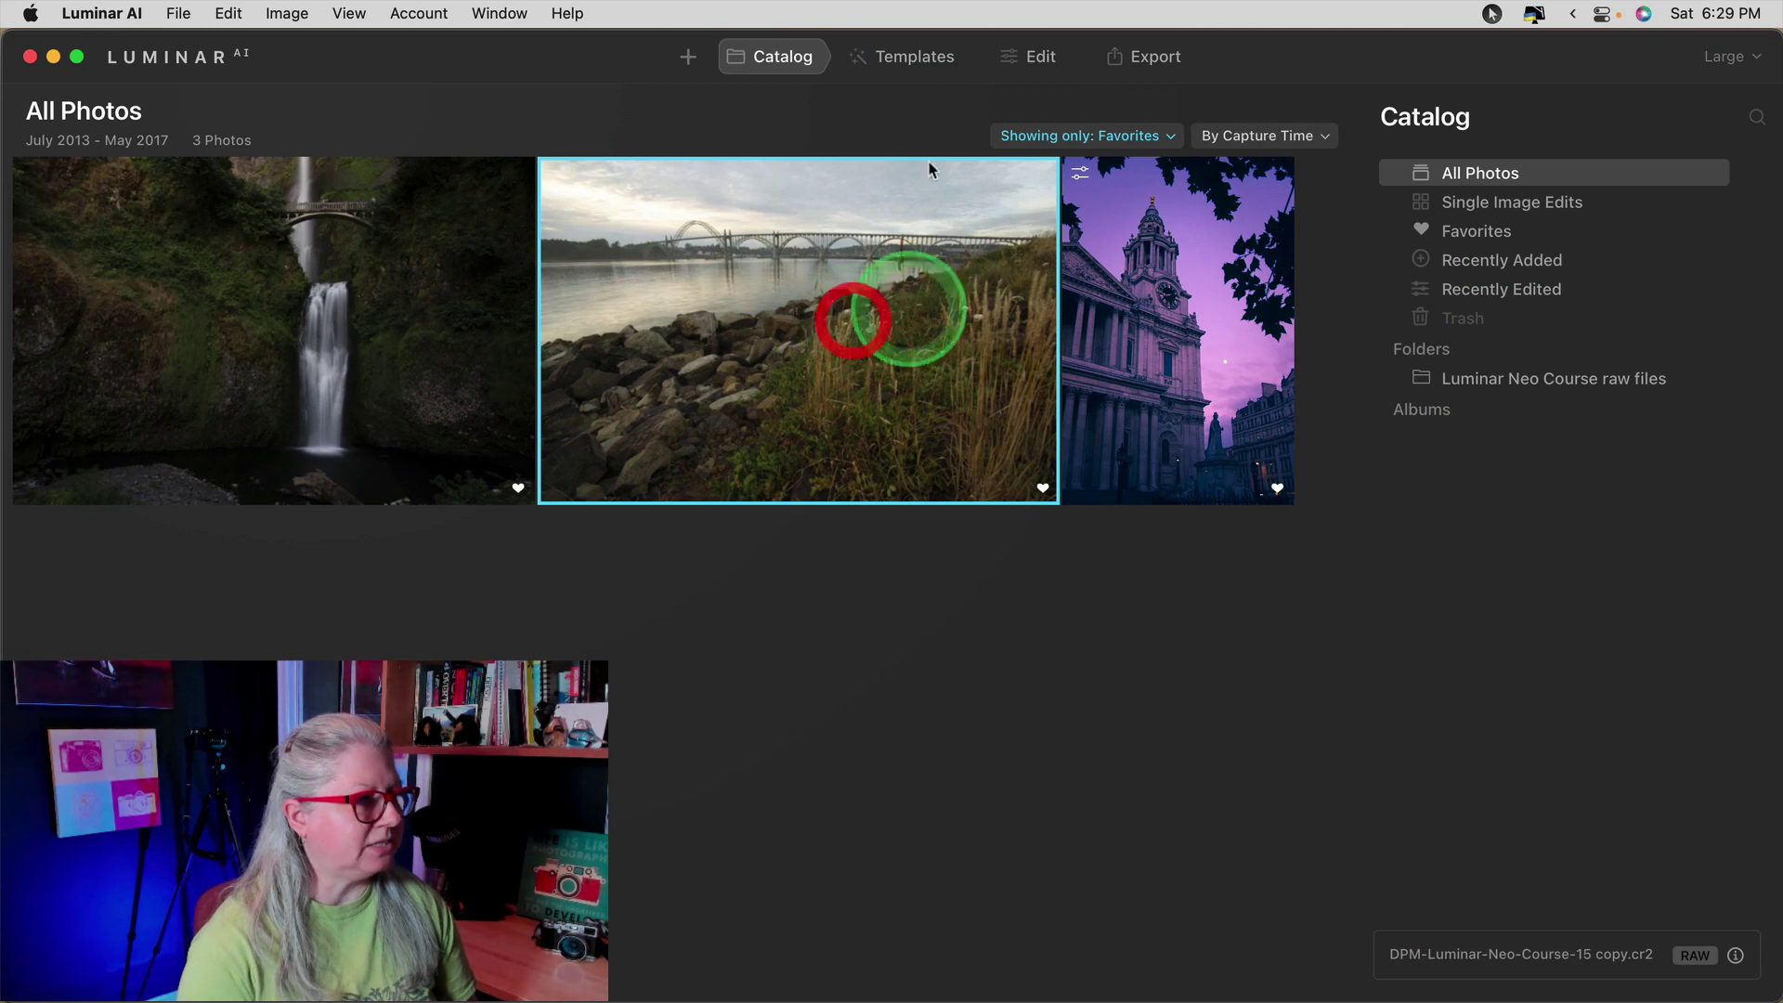
click(910, 58)
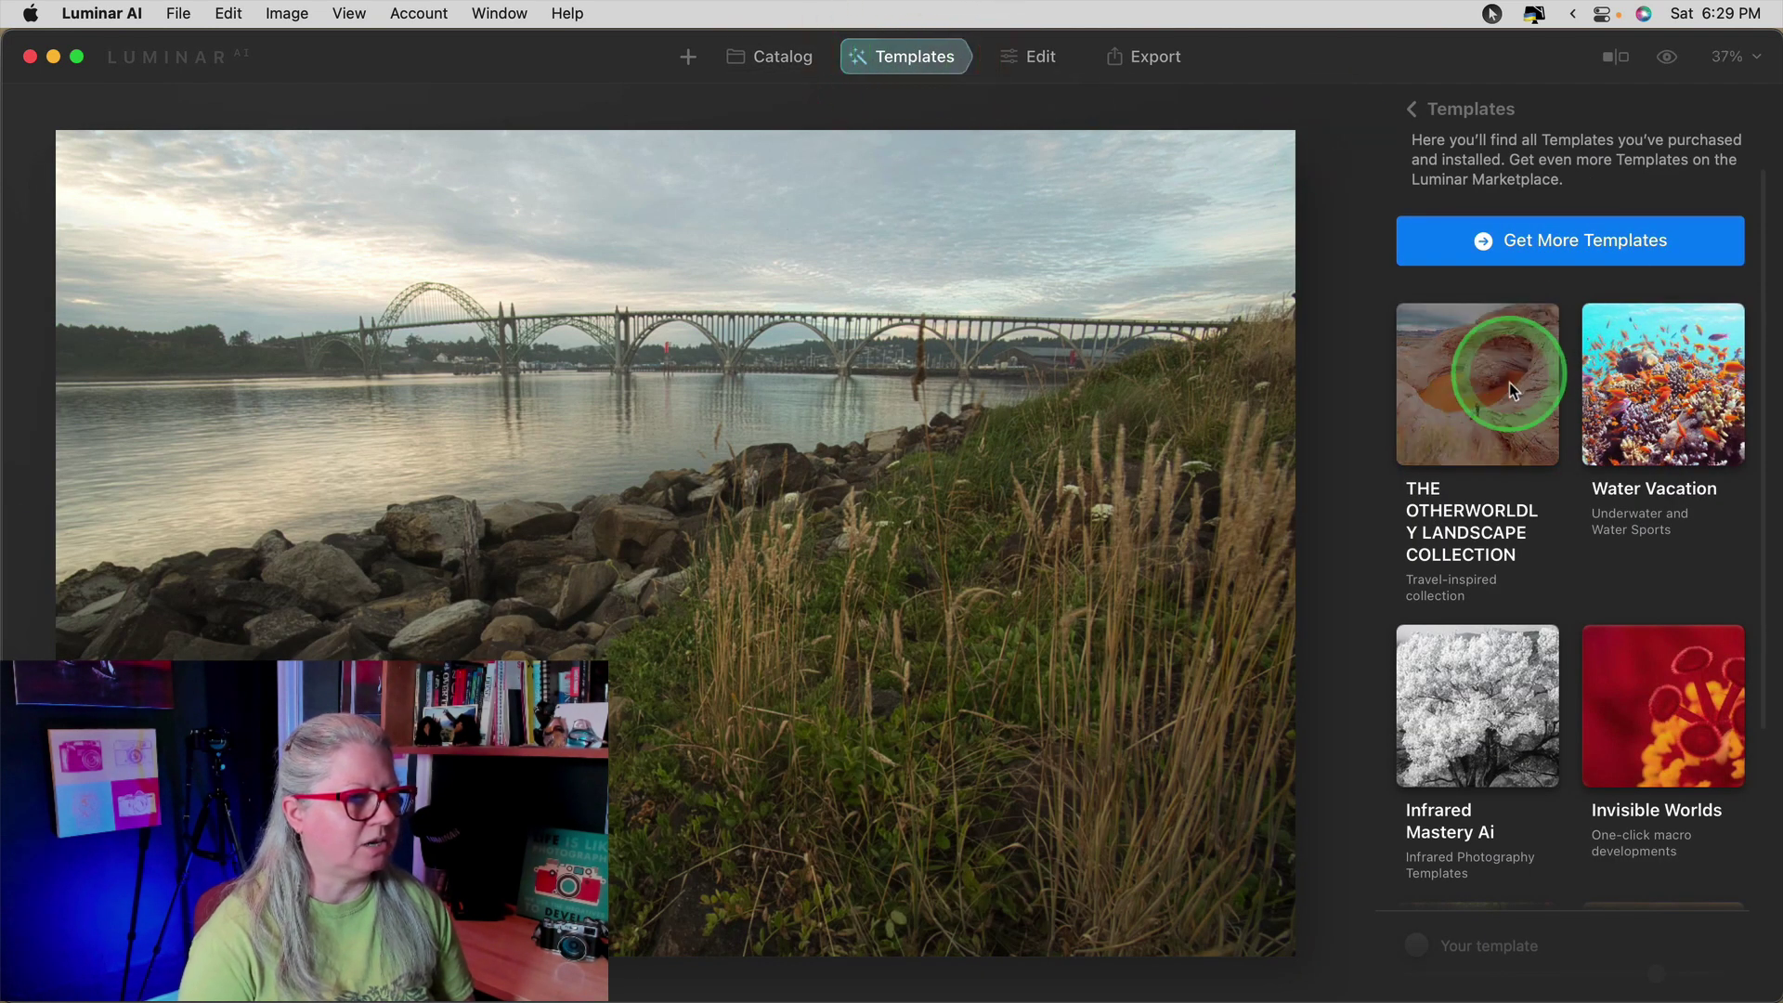
click(1477, 456)
click(1516, 478)
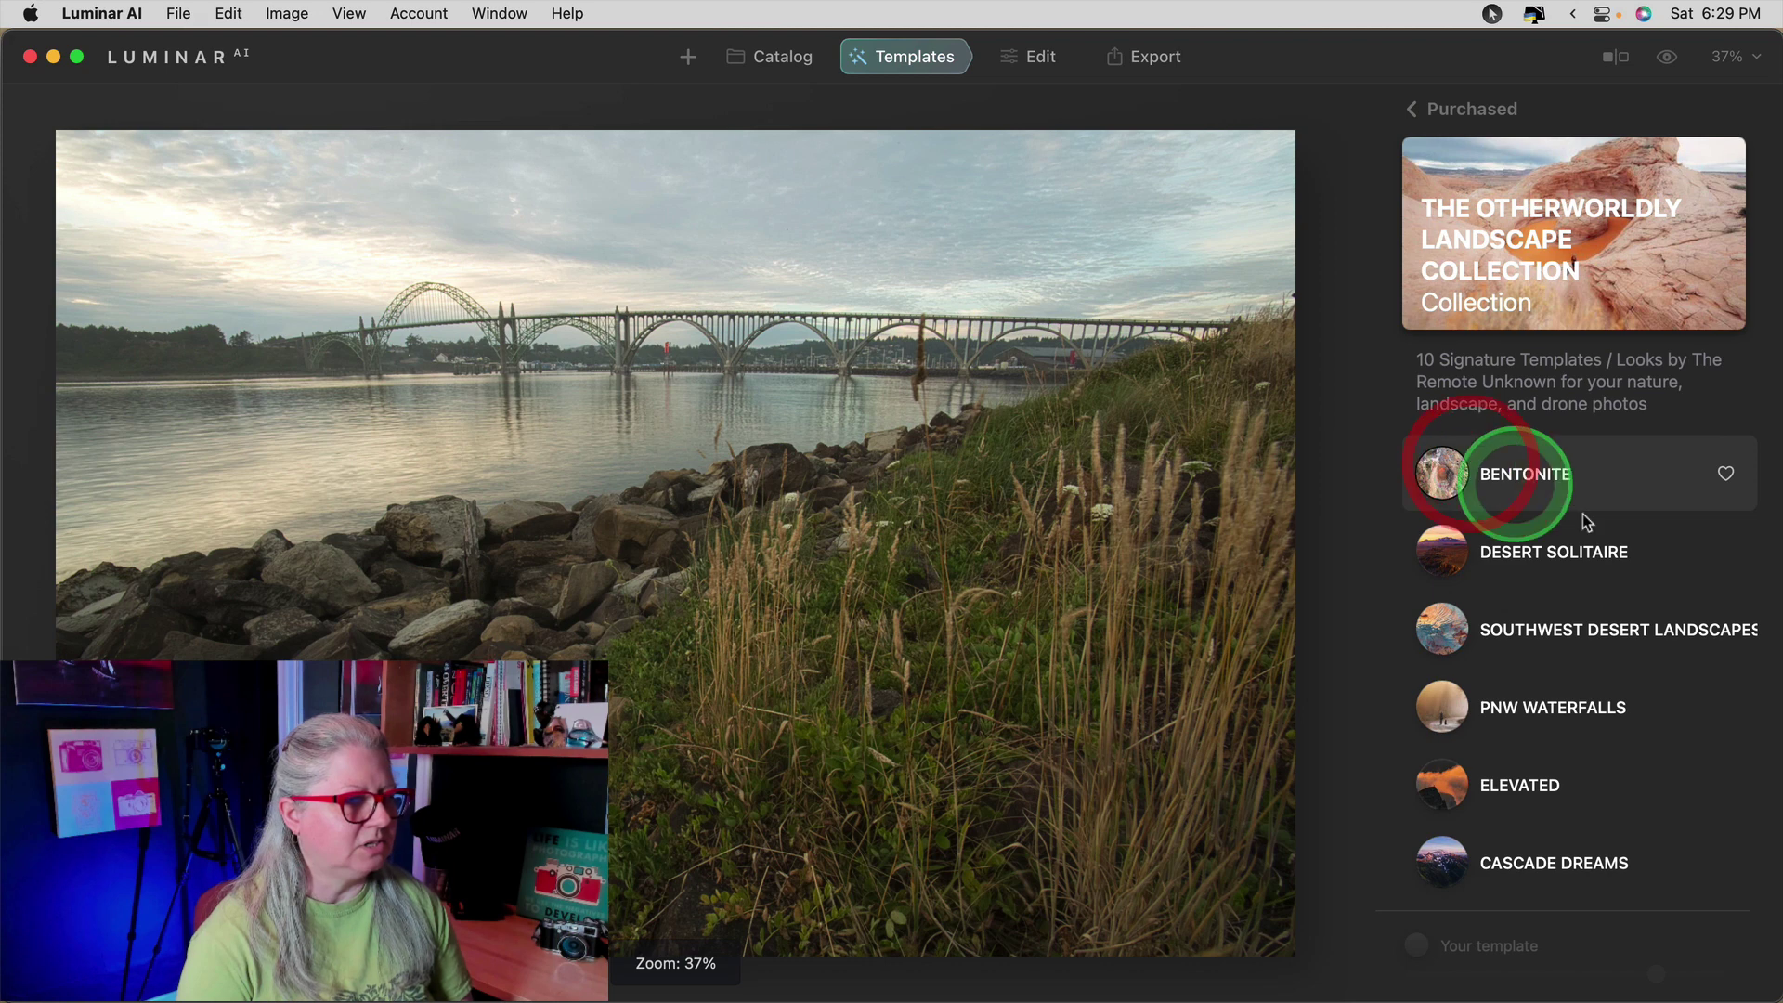
click(1581, 574)
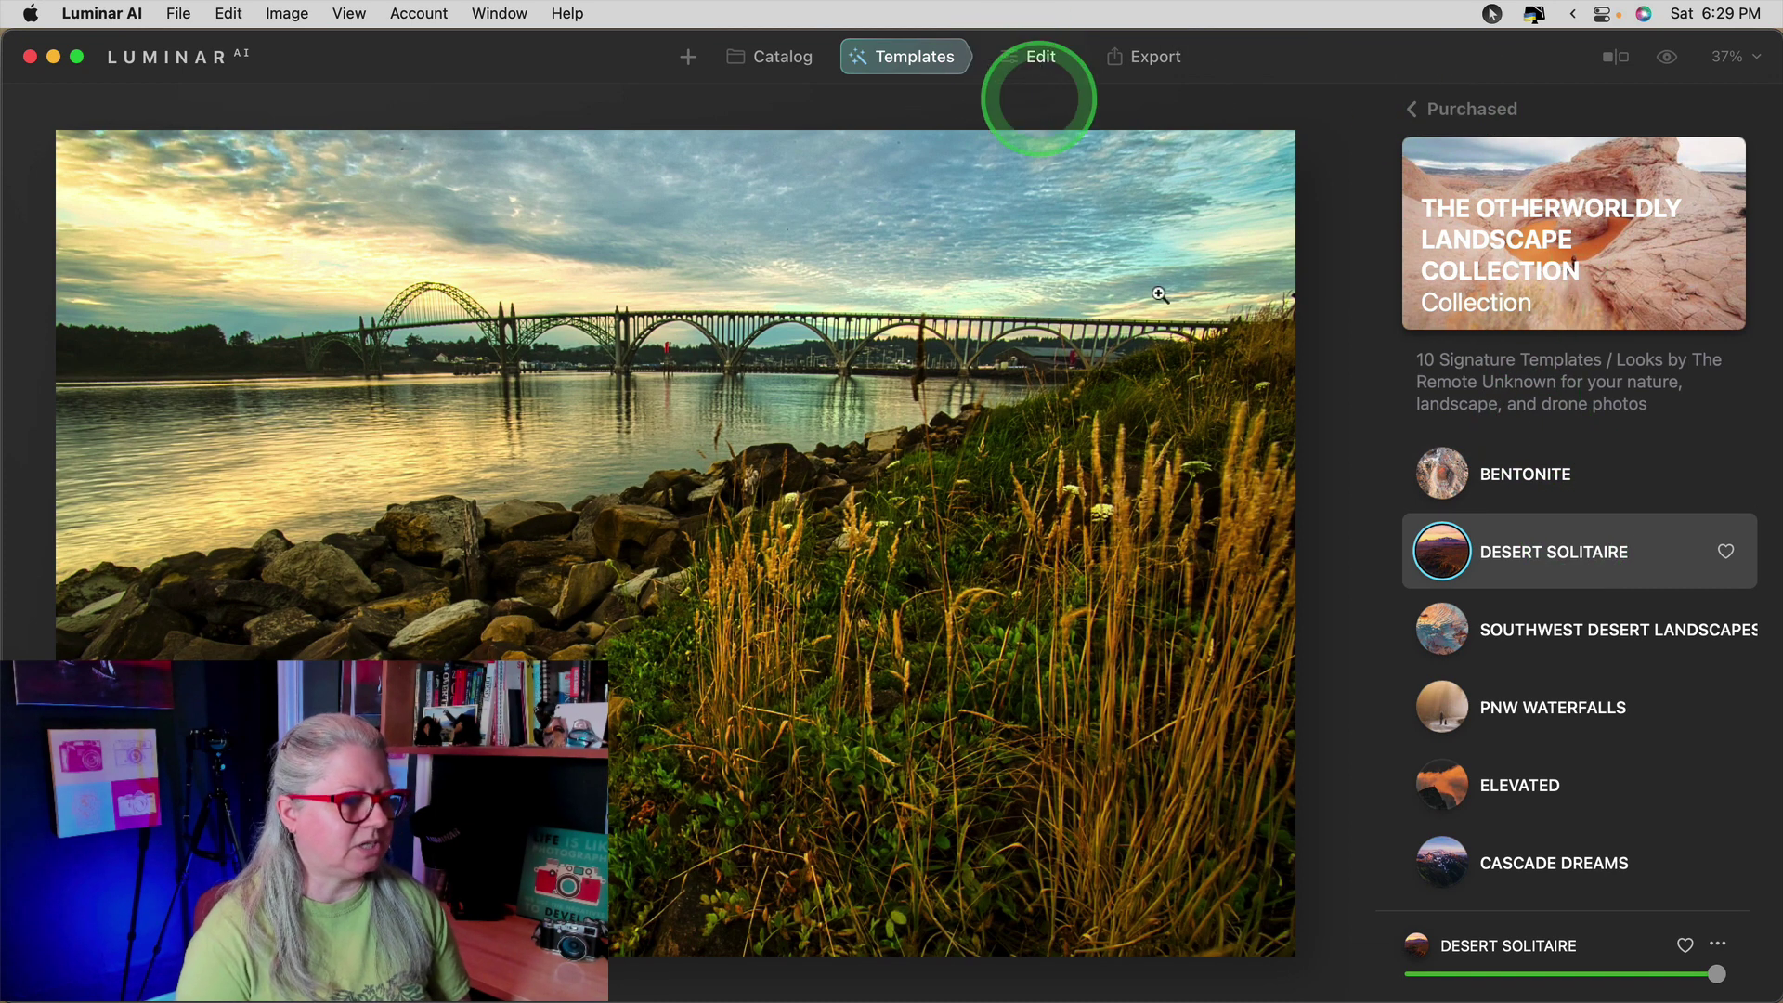
Adjust the Highlights in the bridge photo's Light settings and save the edited DESERT SOLITAIRE look as a template
click(1019, 56)
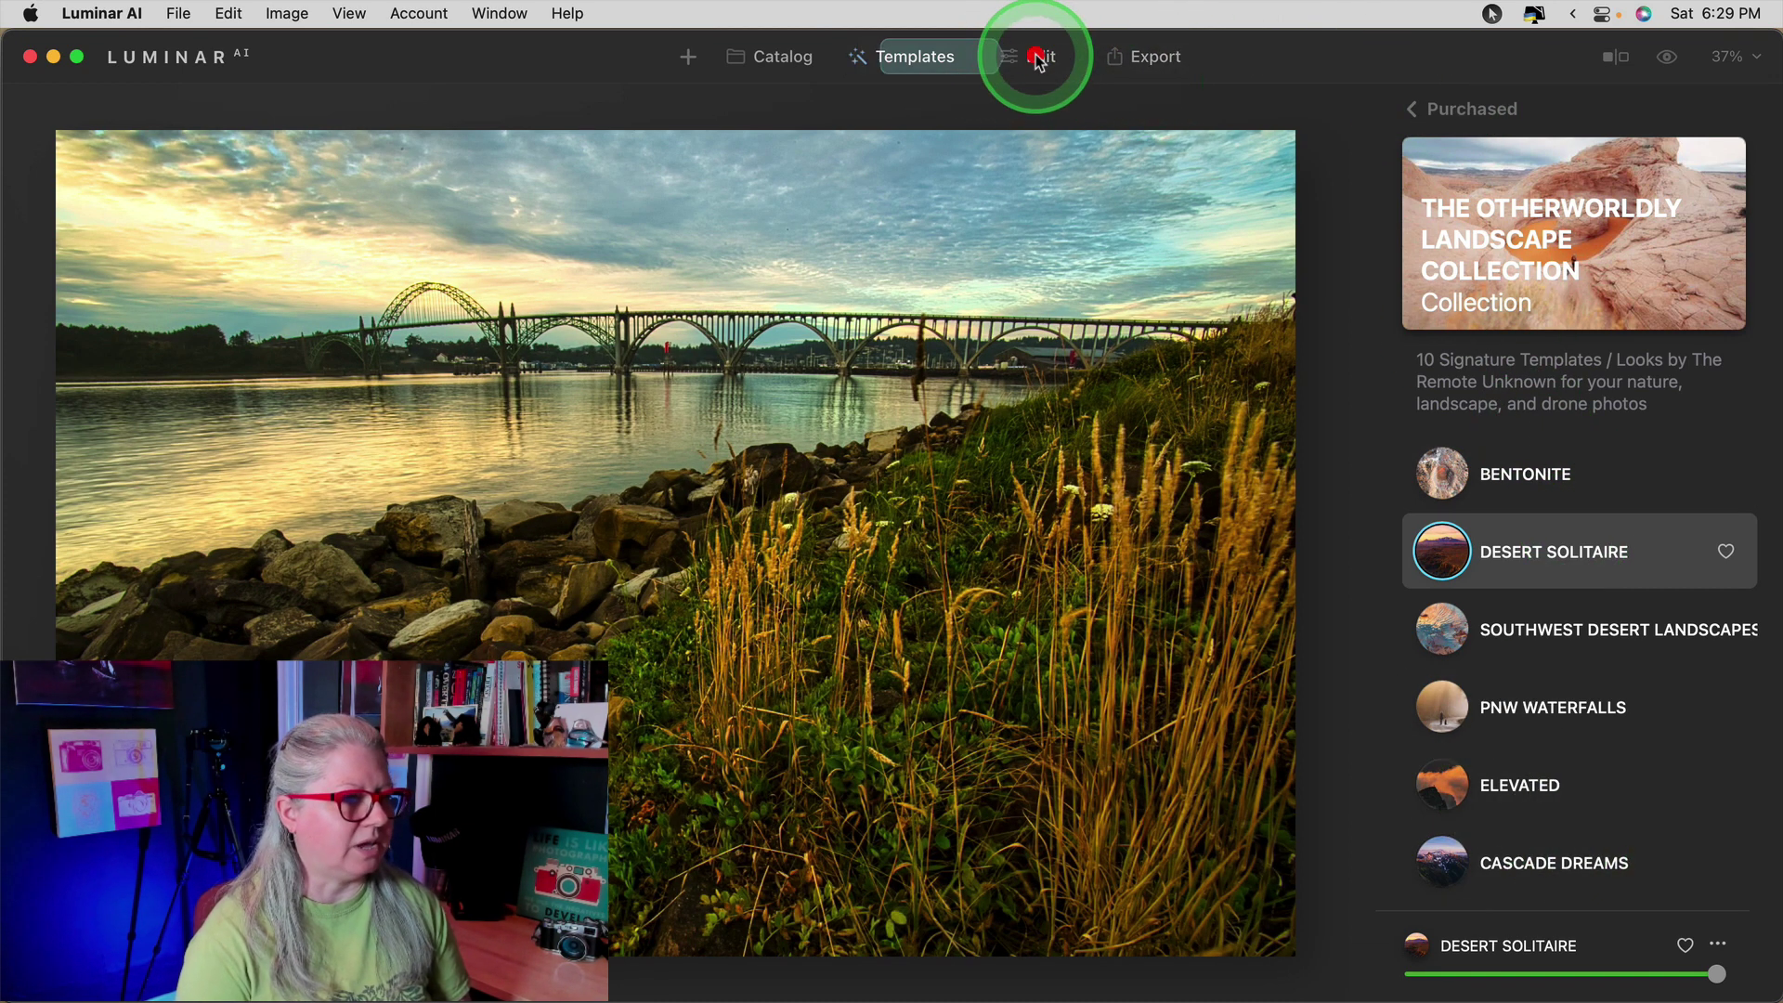
click(1546, 423)
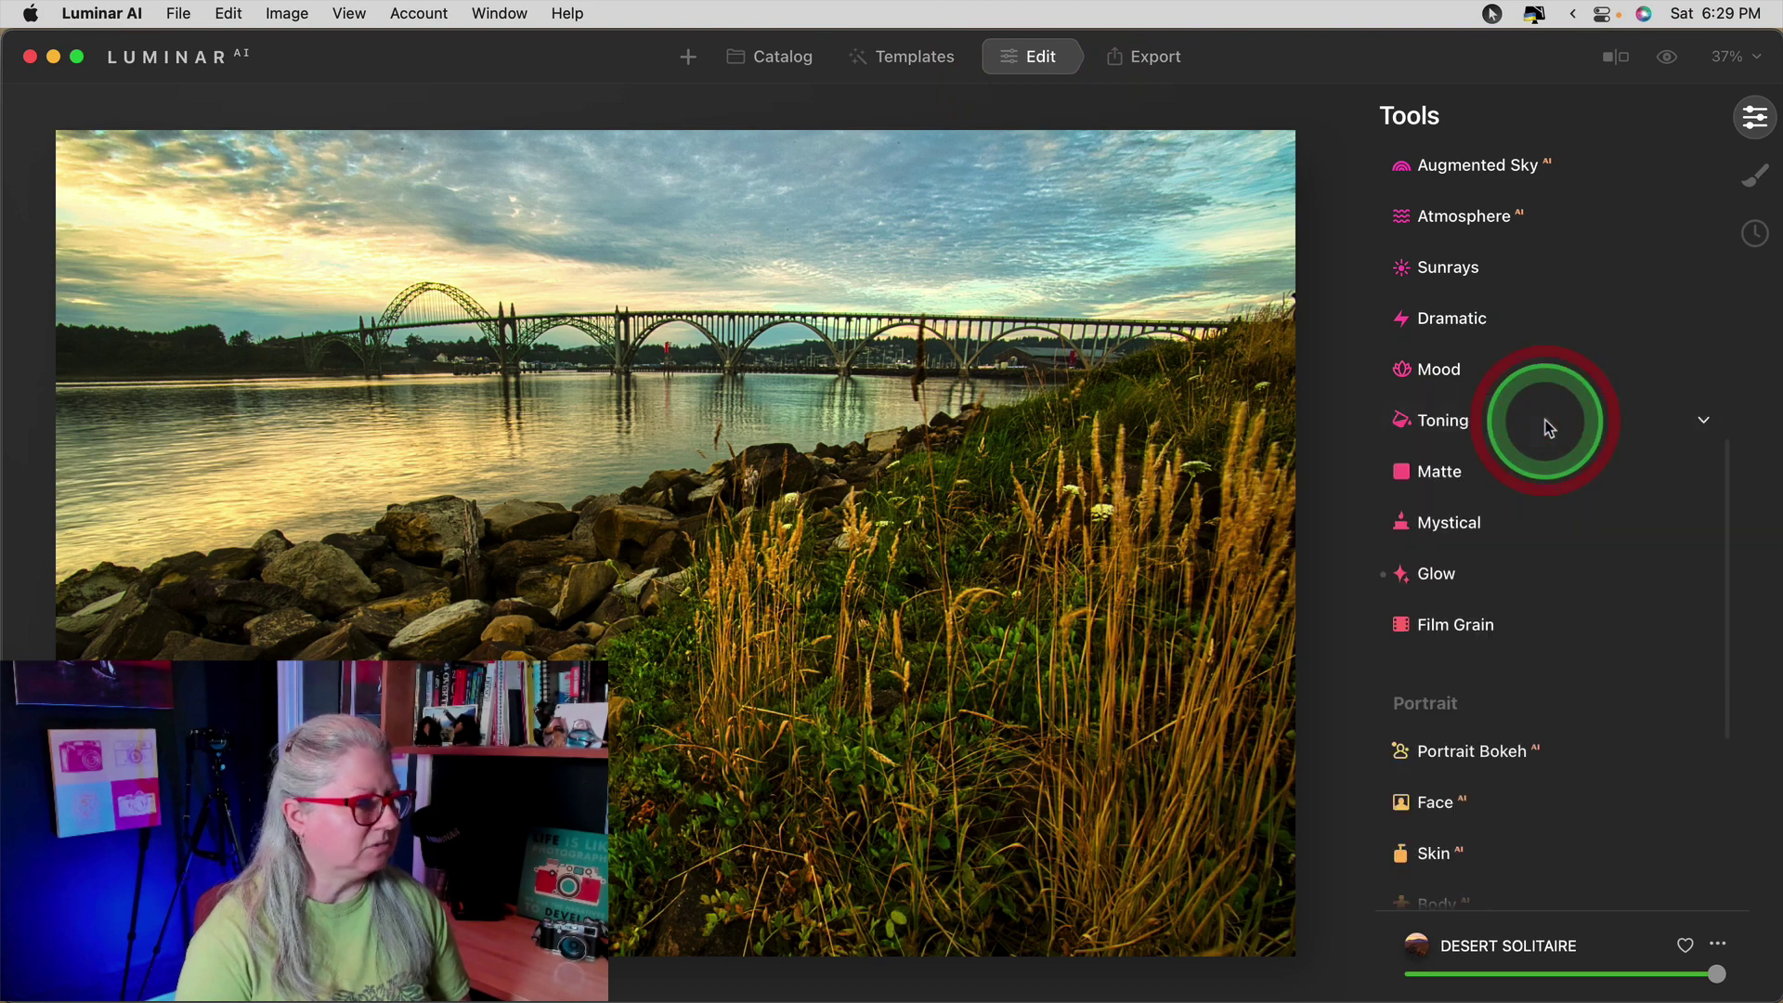
scroll(1546, 427, up, 10)
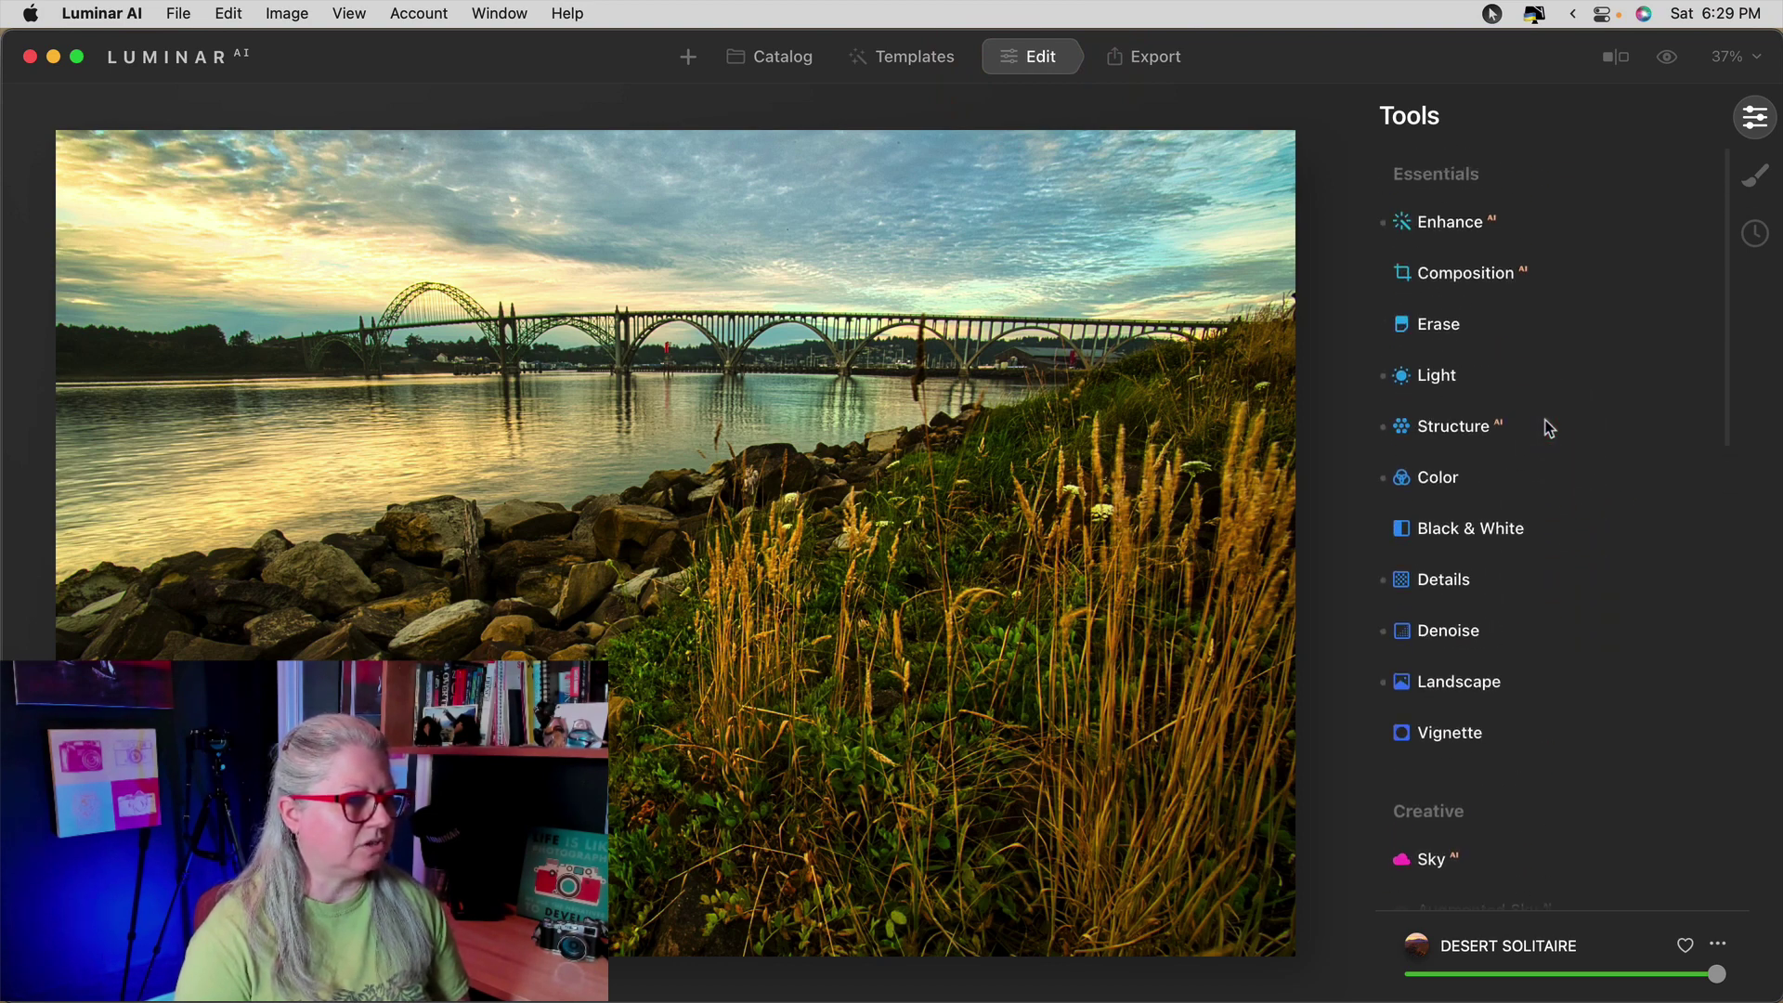
click(1507, 376)
click(1506, 373)
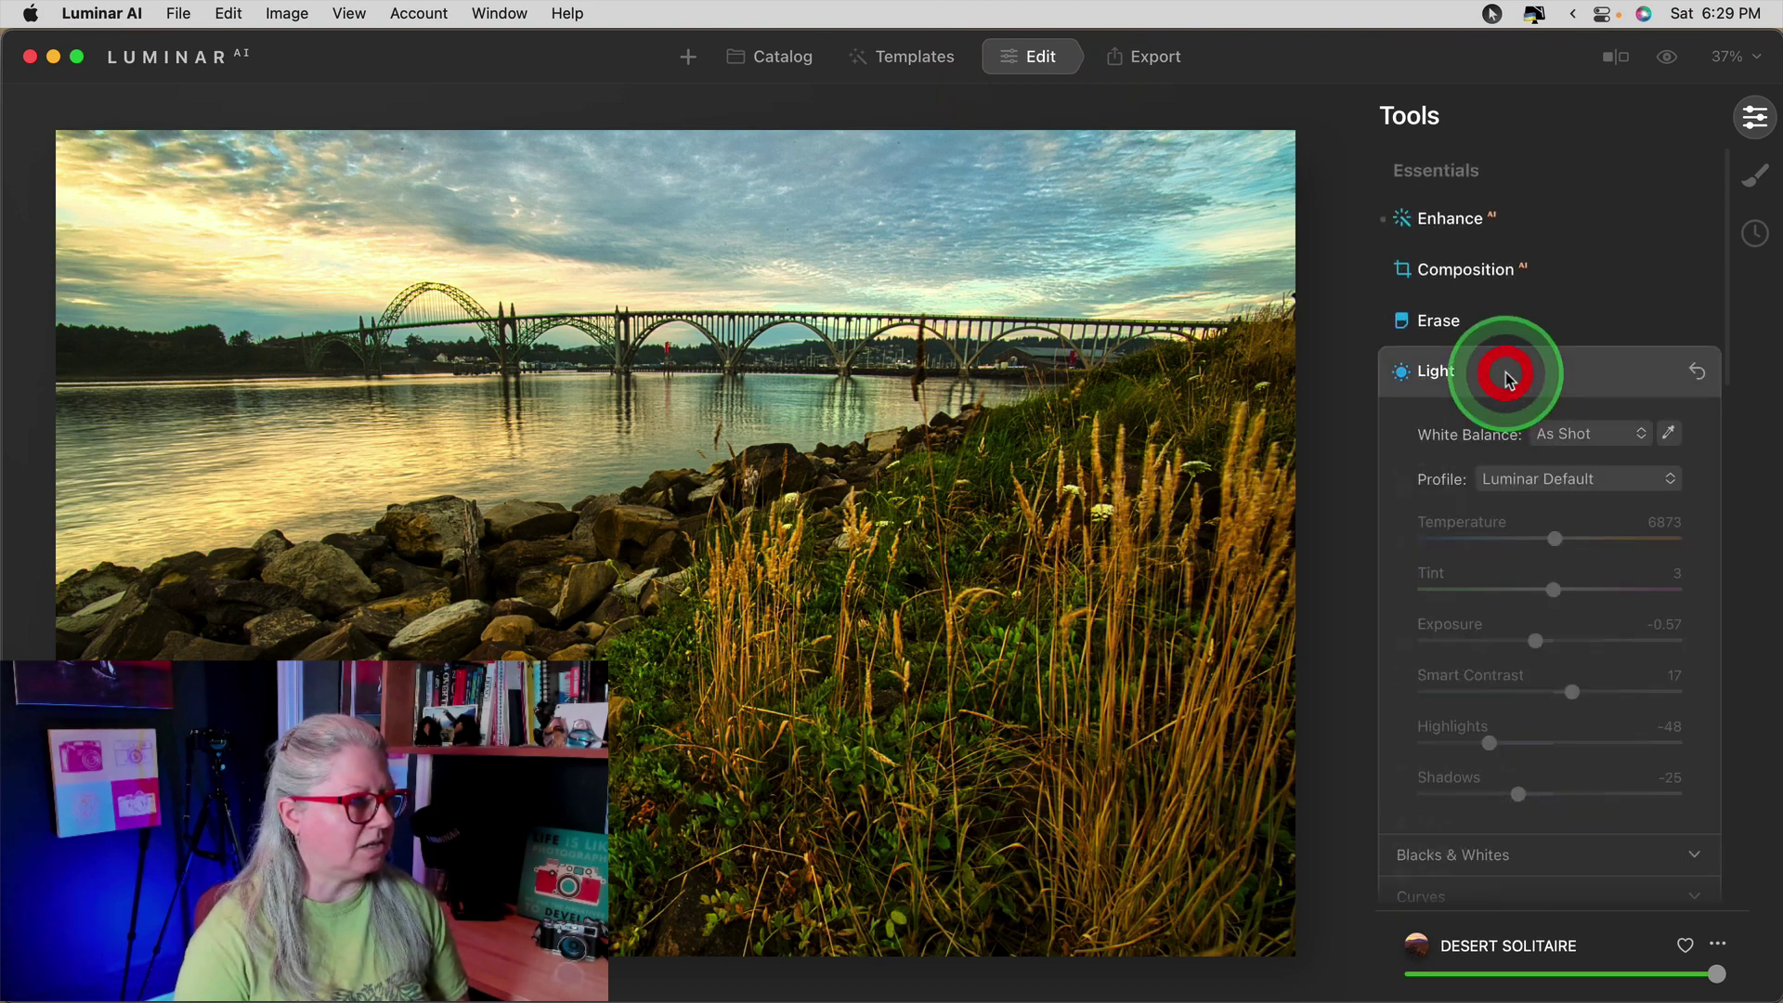
click(1491, 736)
click(1556, 351)
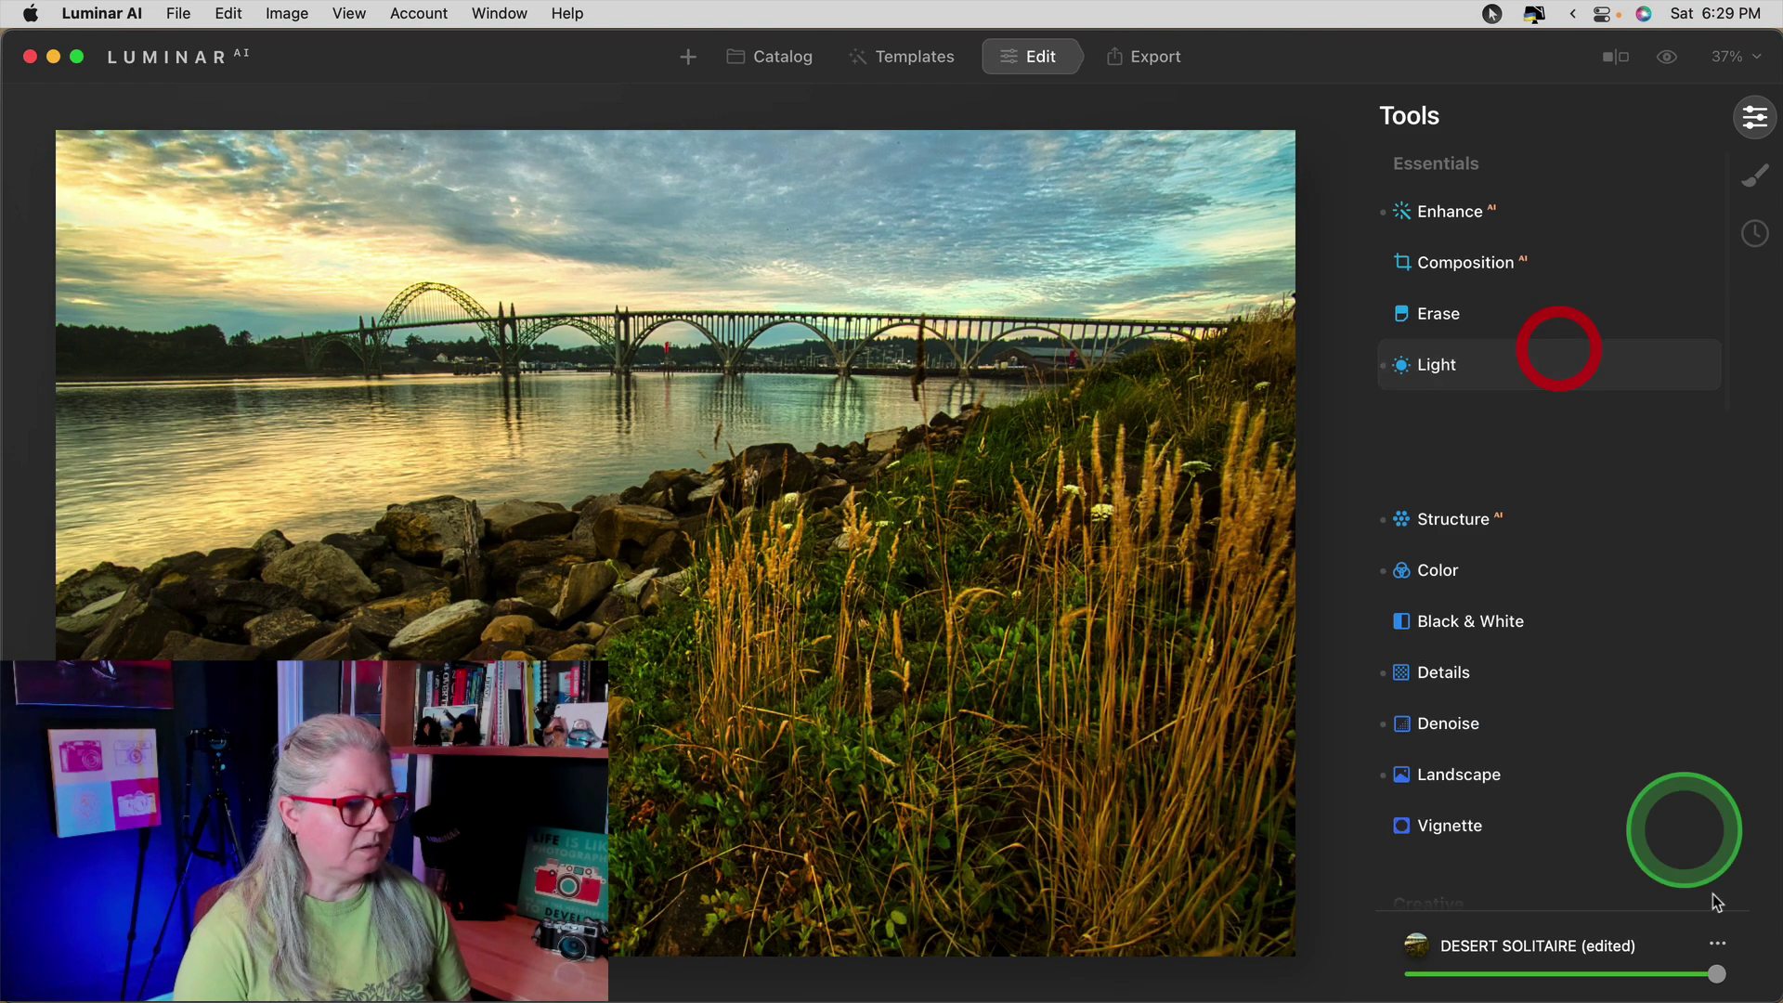
click(1687, 915)
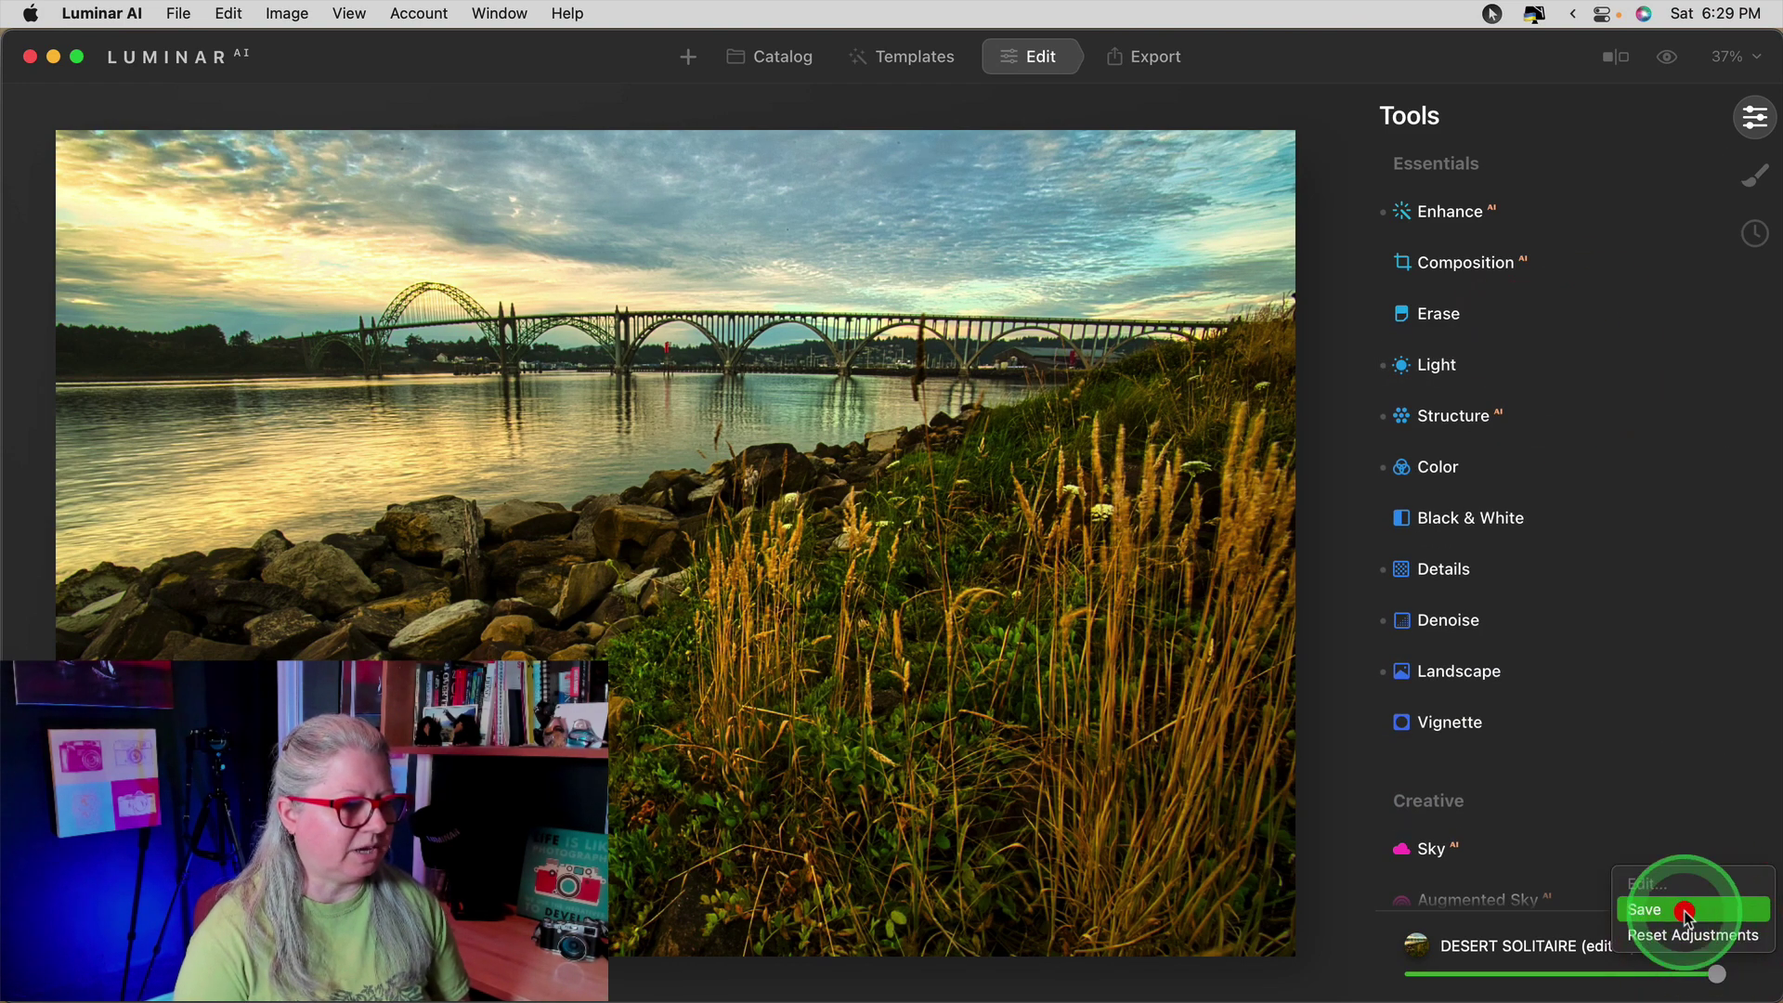
Apply the Extreme Glow template from the purchased Magical Forests Collection to the waterfall photo and open its Light settings for editing
click(782, 57)
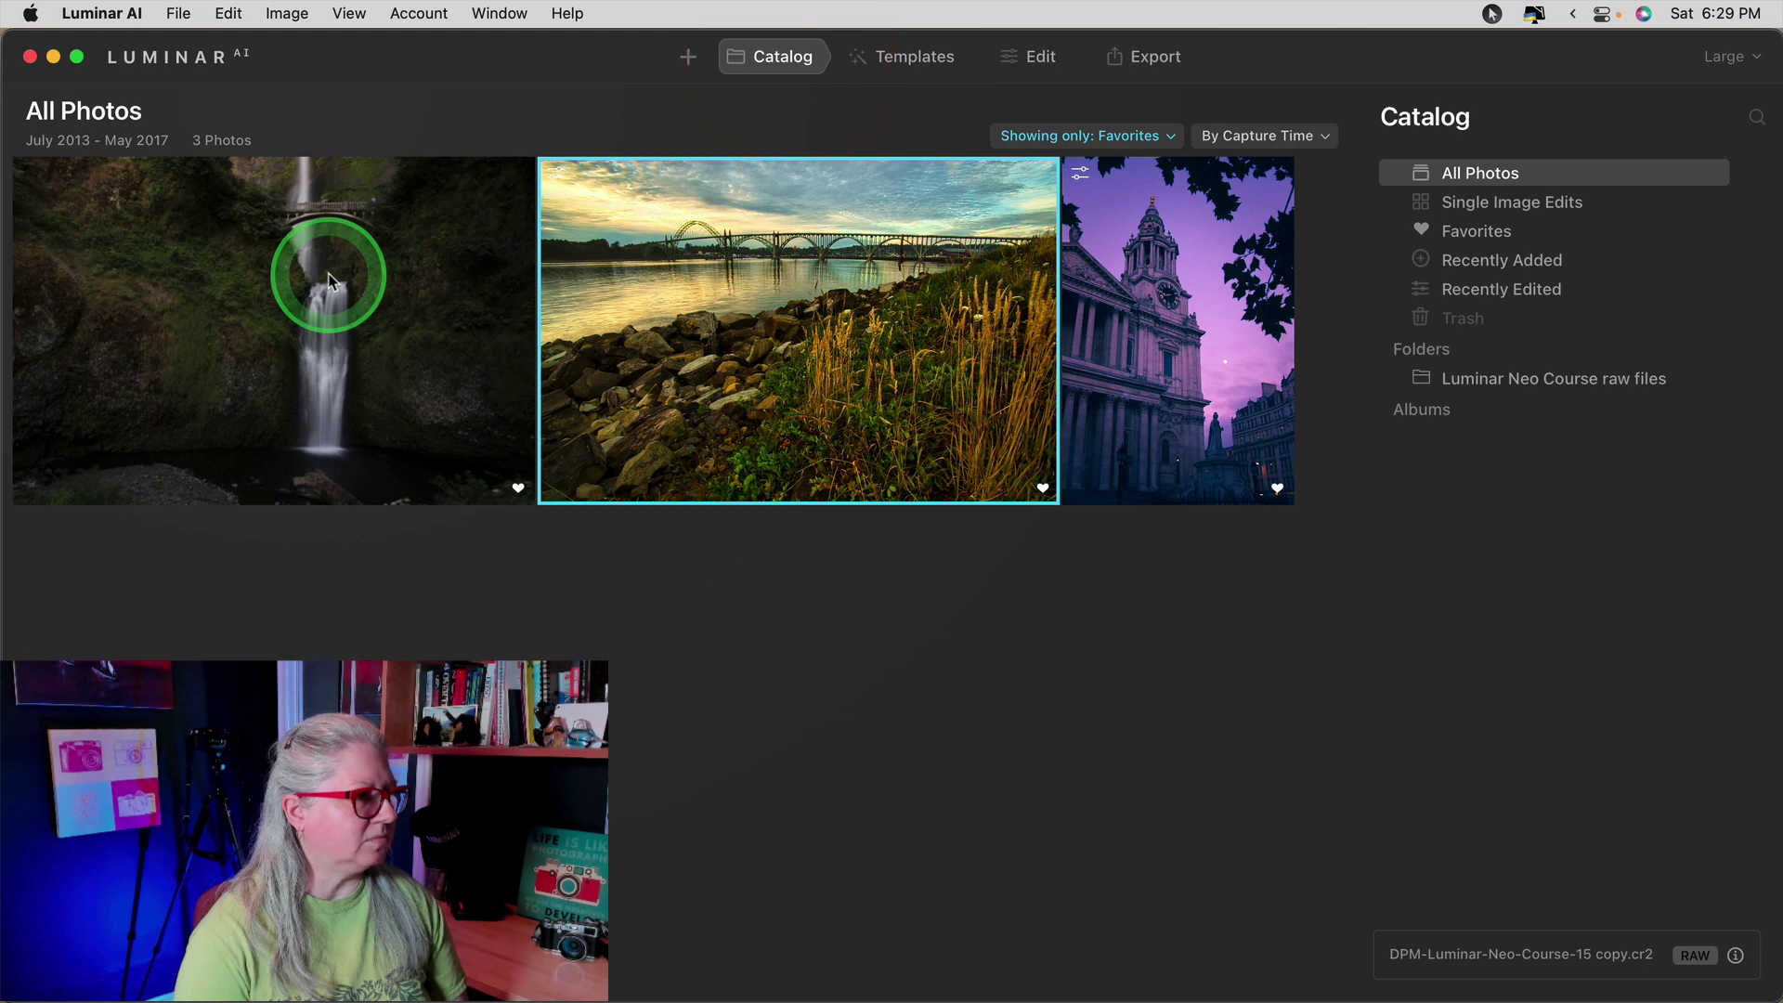
click(344, 268)
click(932, 60)
click(1468, 840)
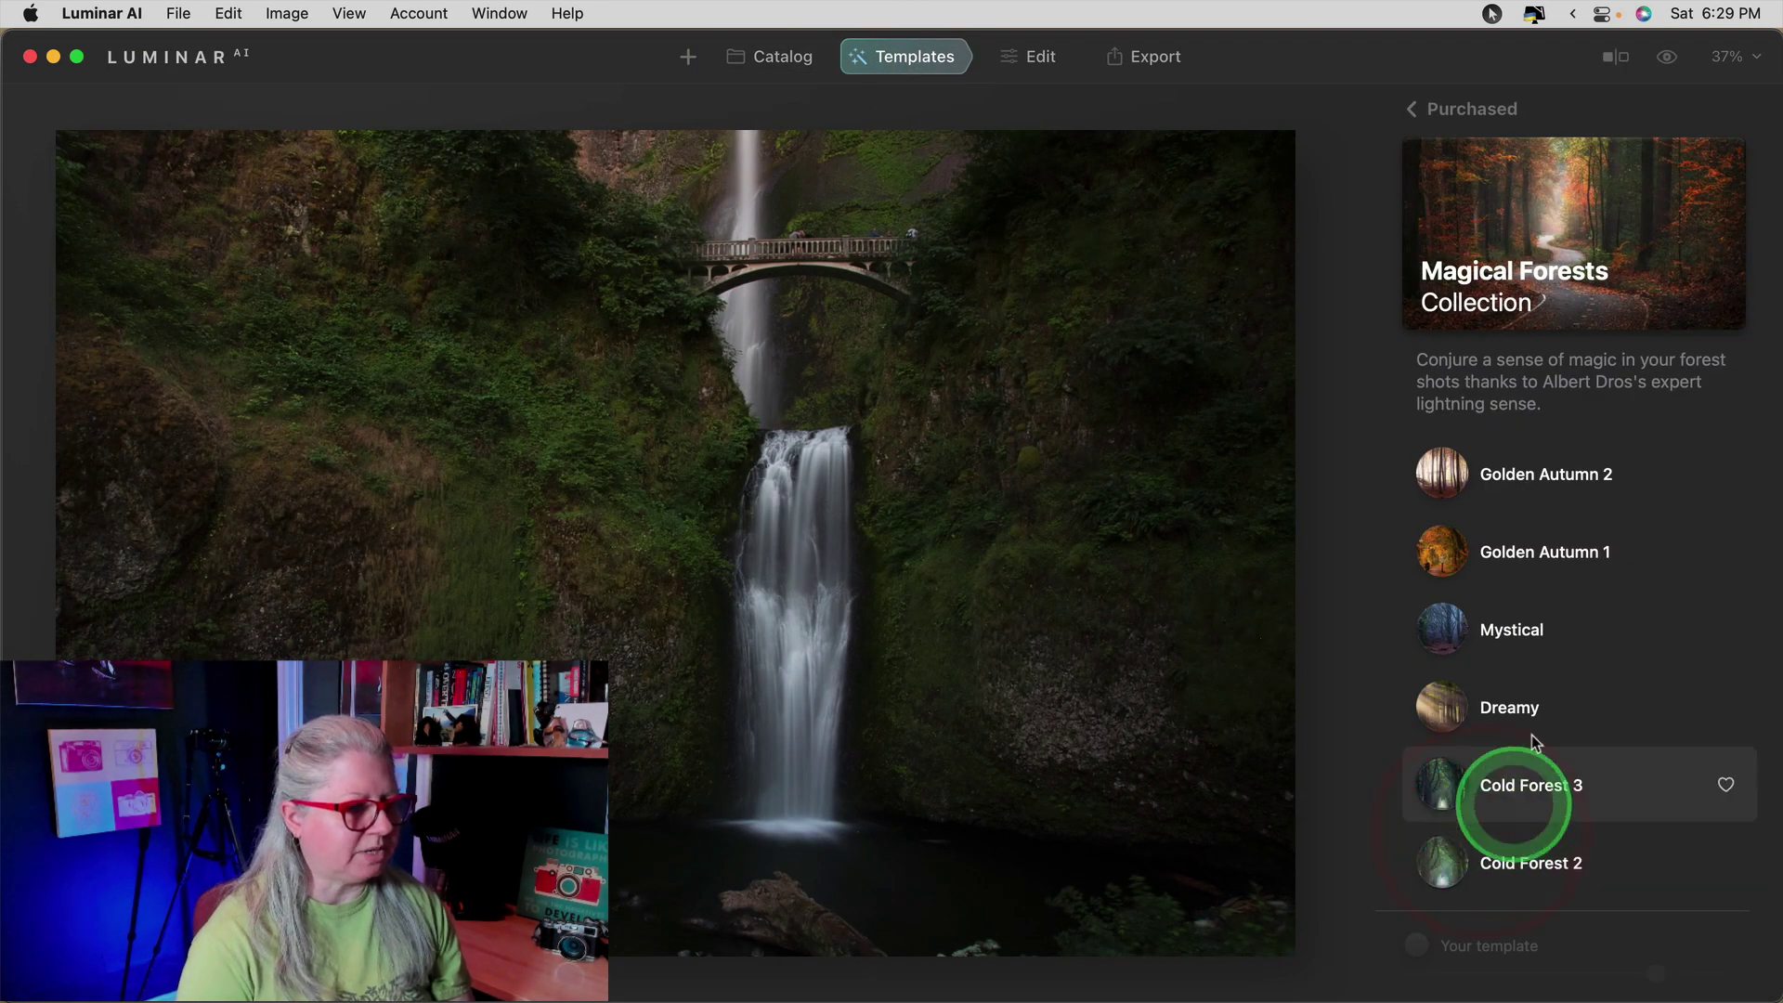
scroll(1513, 784, down, 10)
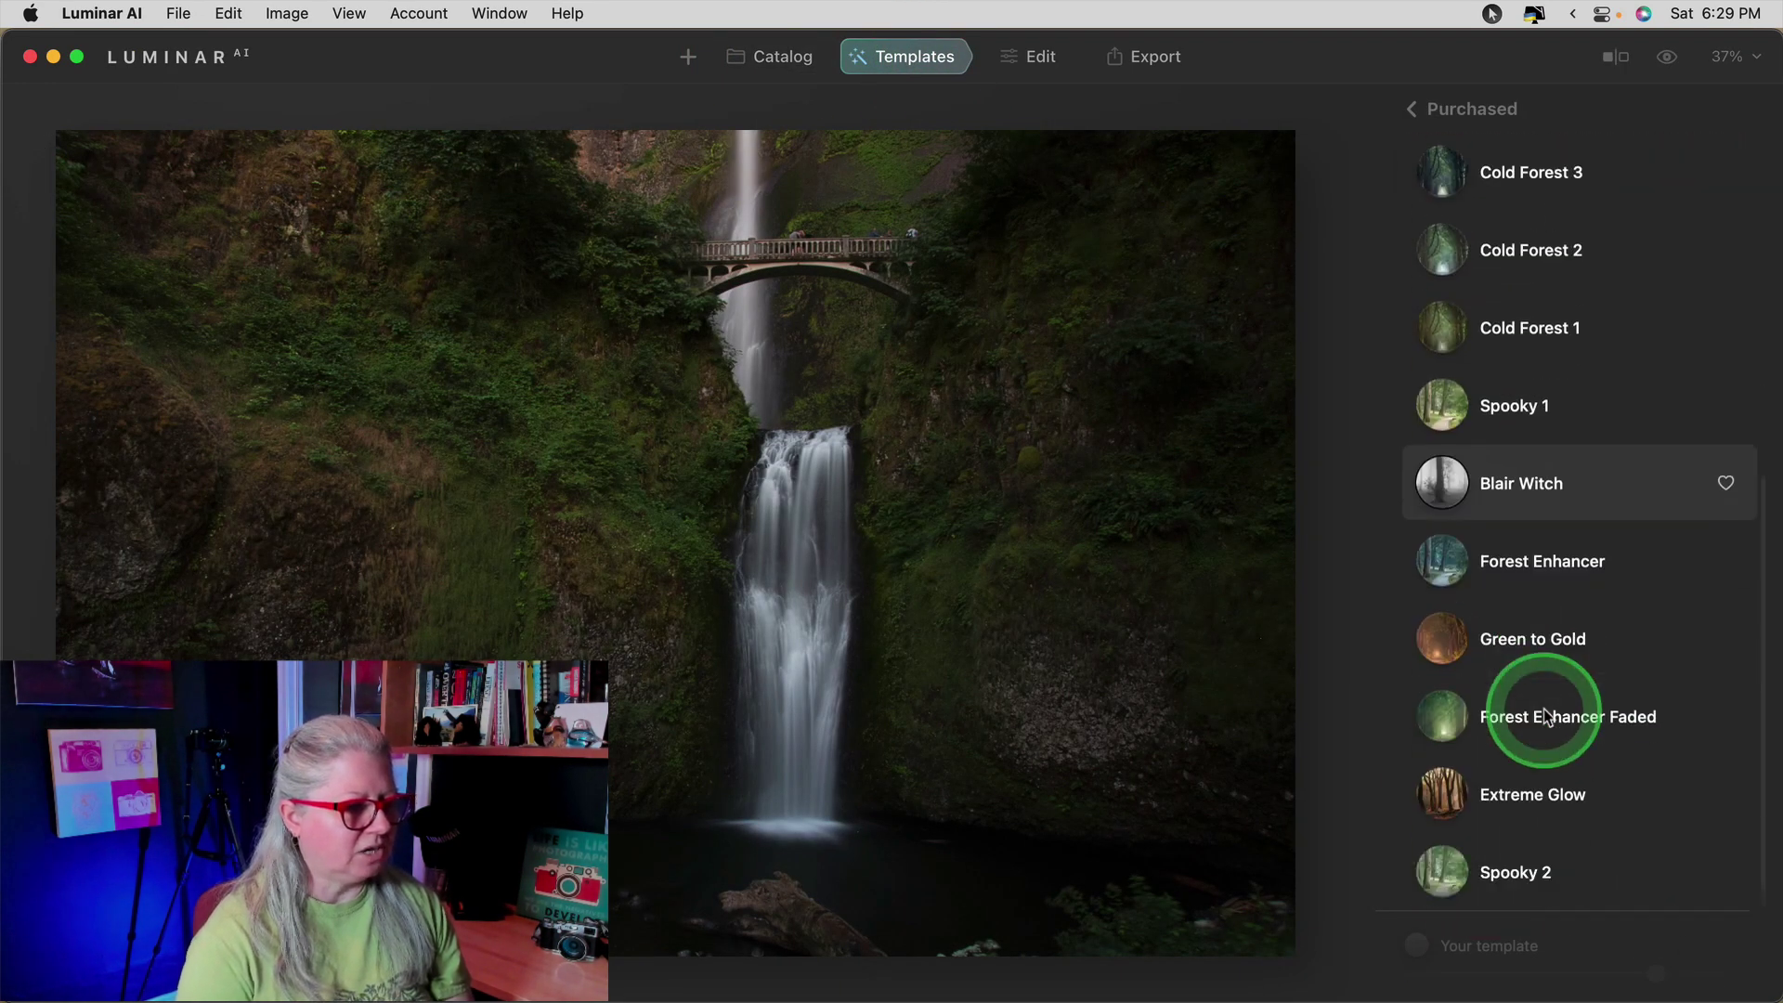
click(1630, 810)
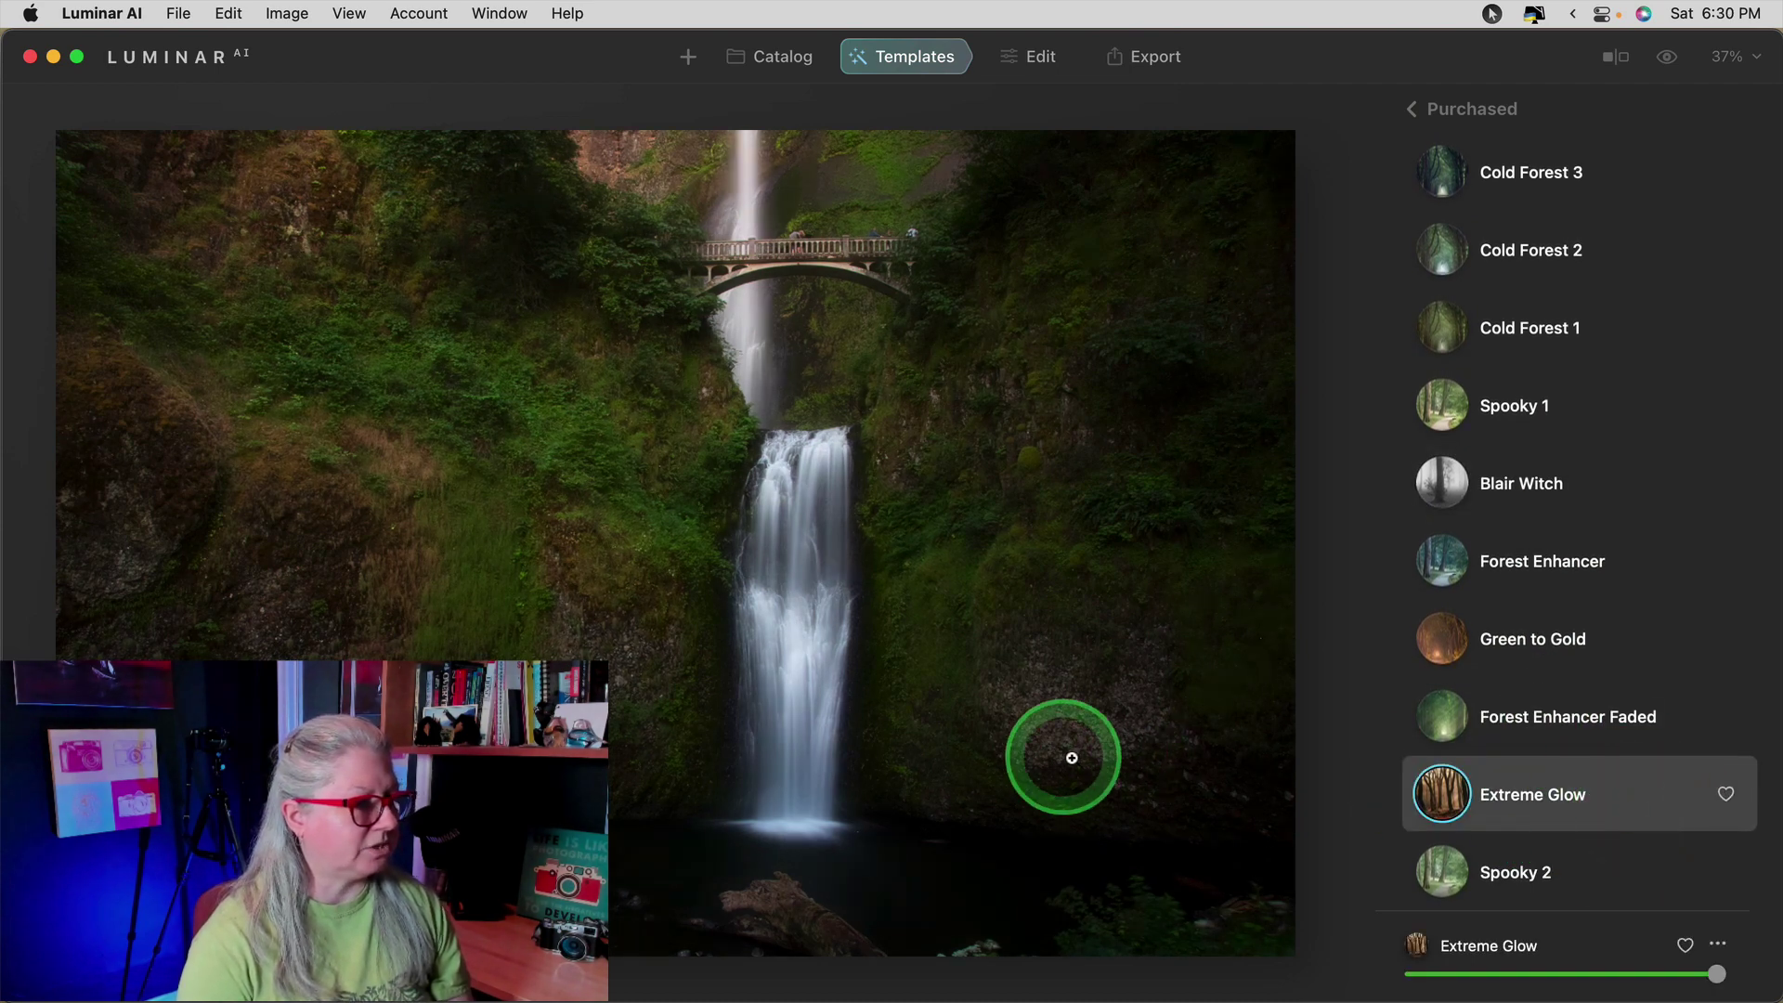
click(1034, 56)
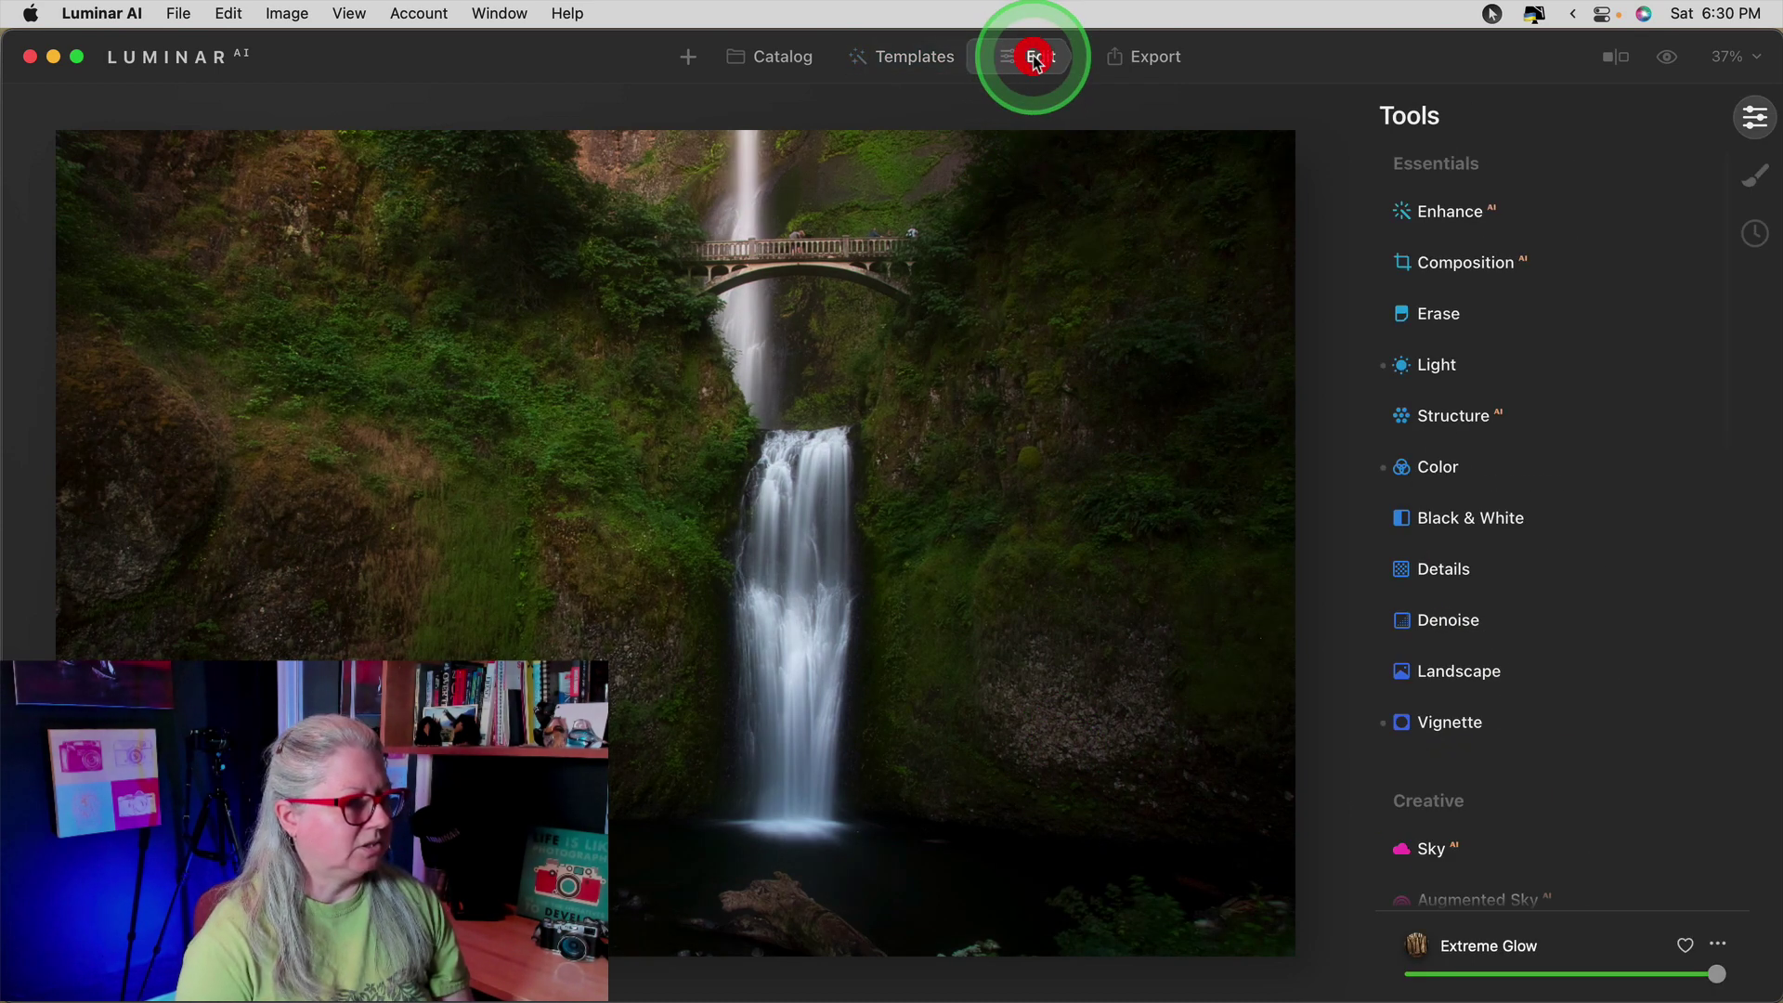
click(1505, 390)
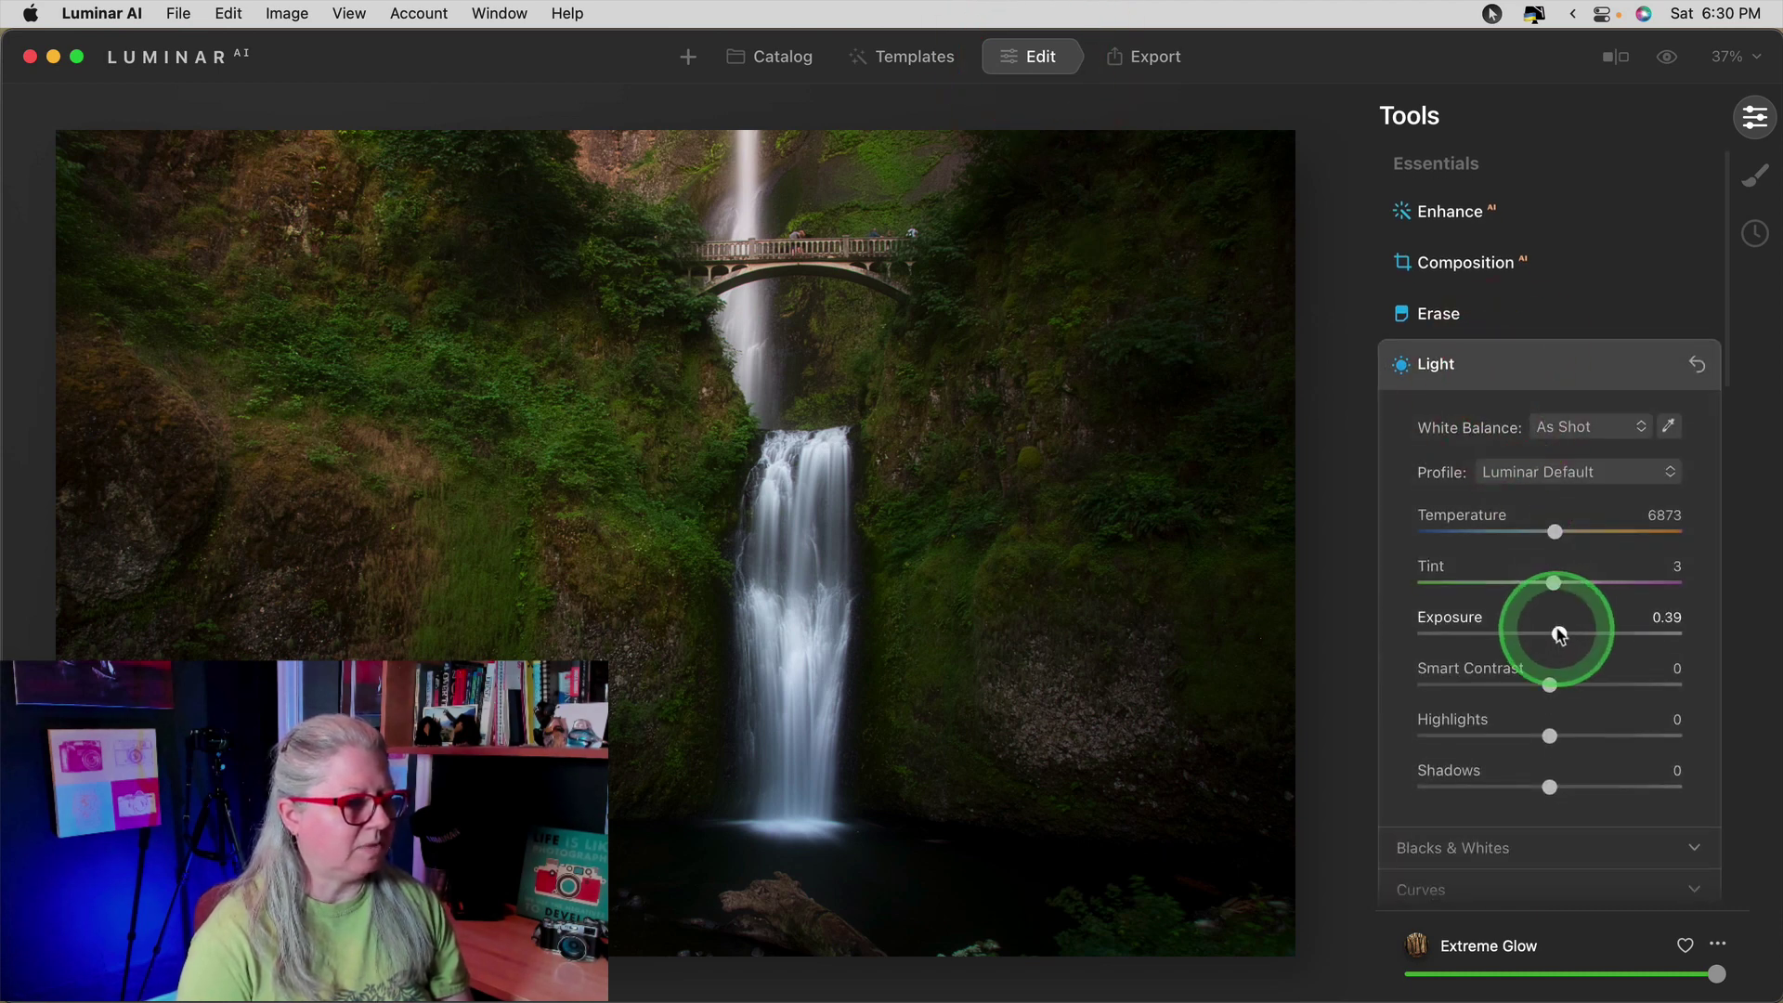
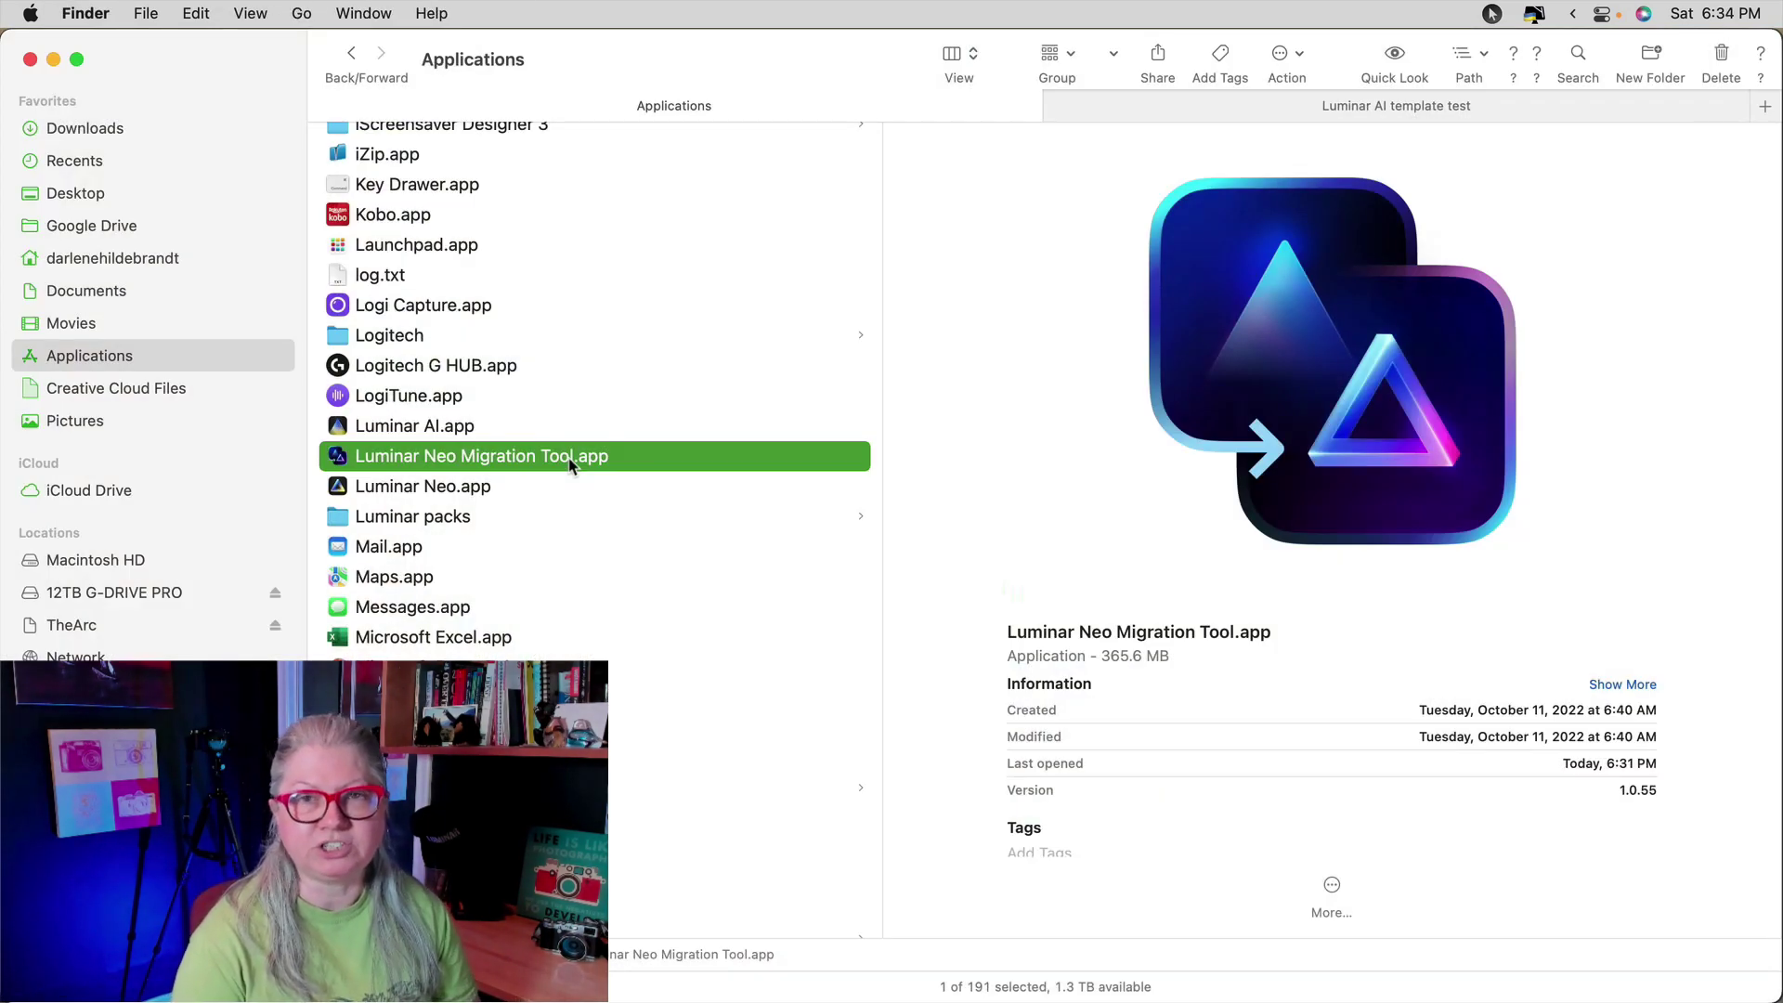
Launch the Luminar Neo Migration Tool, add the Luminar AI template test.luminarai catalog and migrate it along with the templates to Luminar Neo presets
double_click(570, 464)
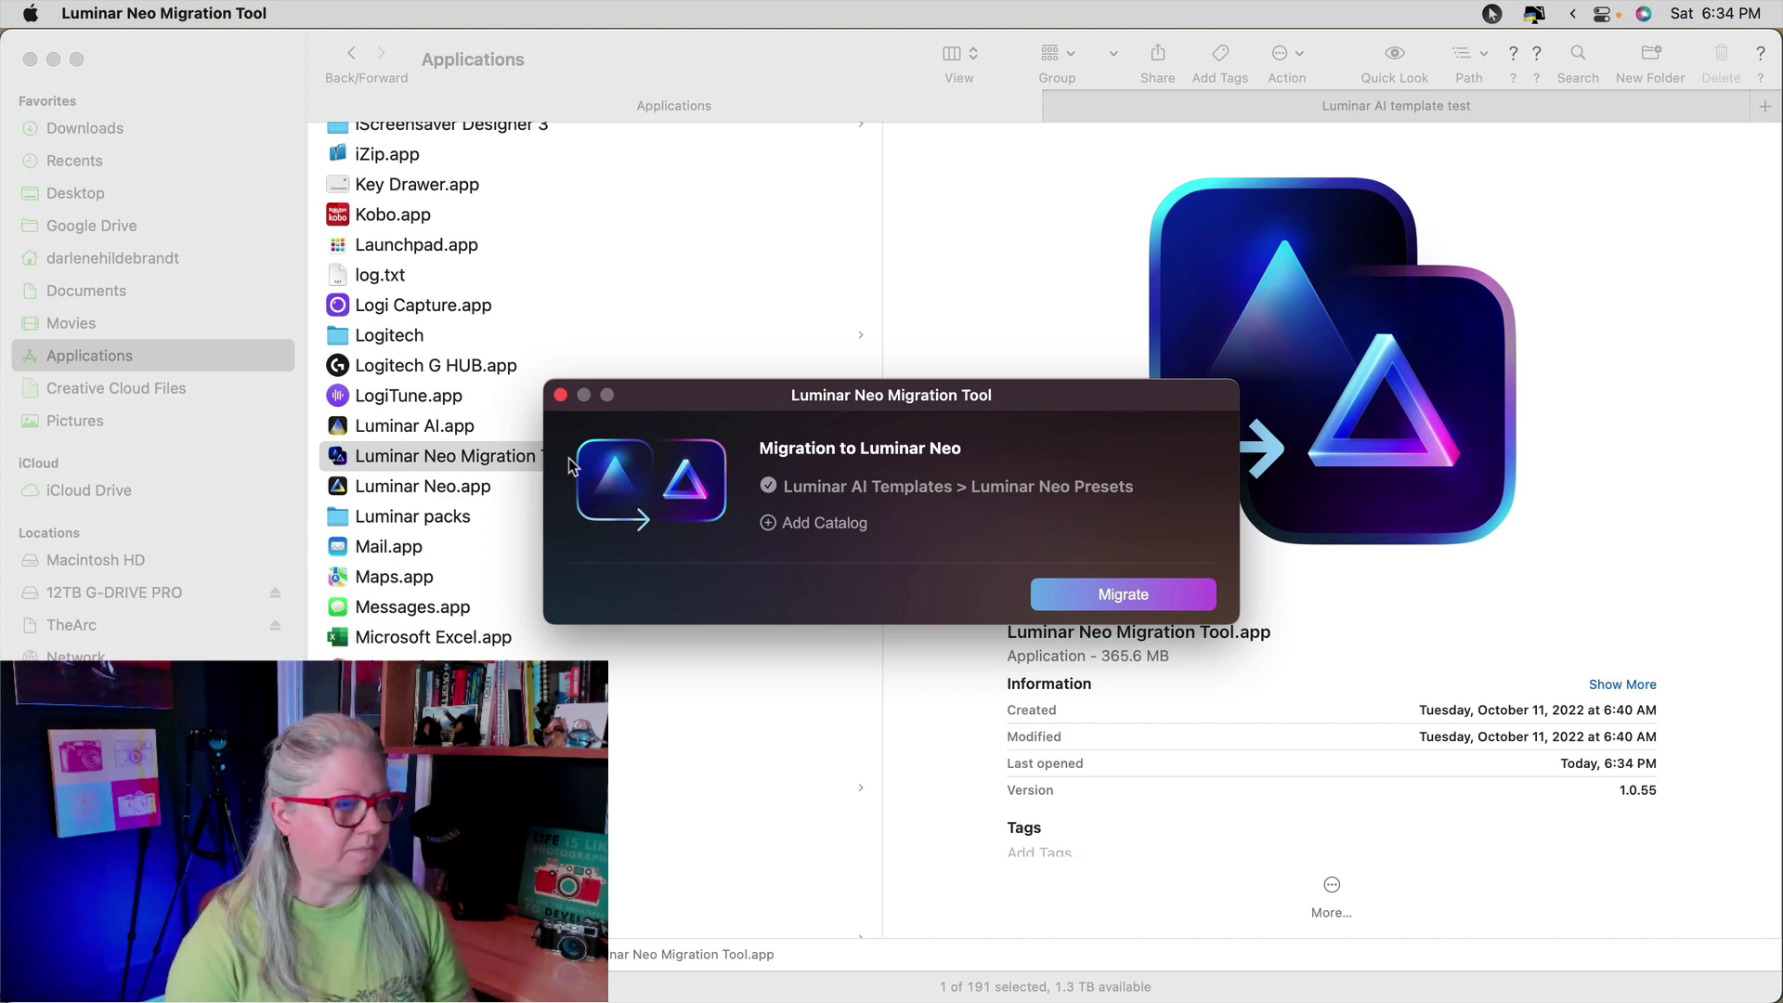
click(769, 523)
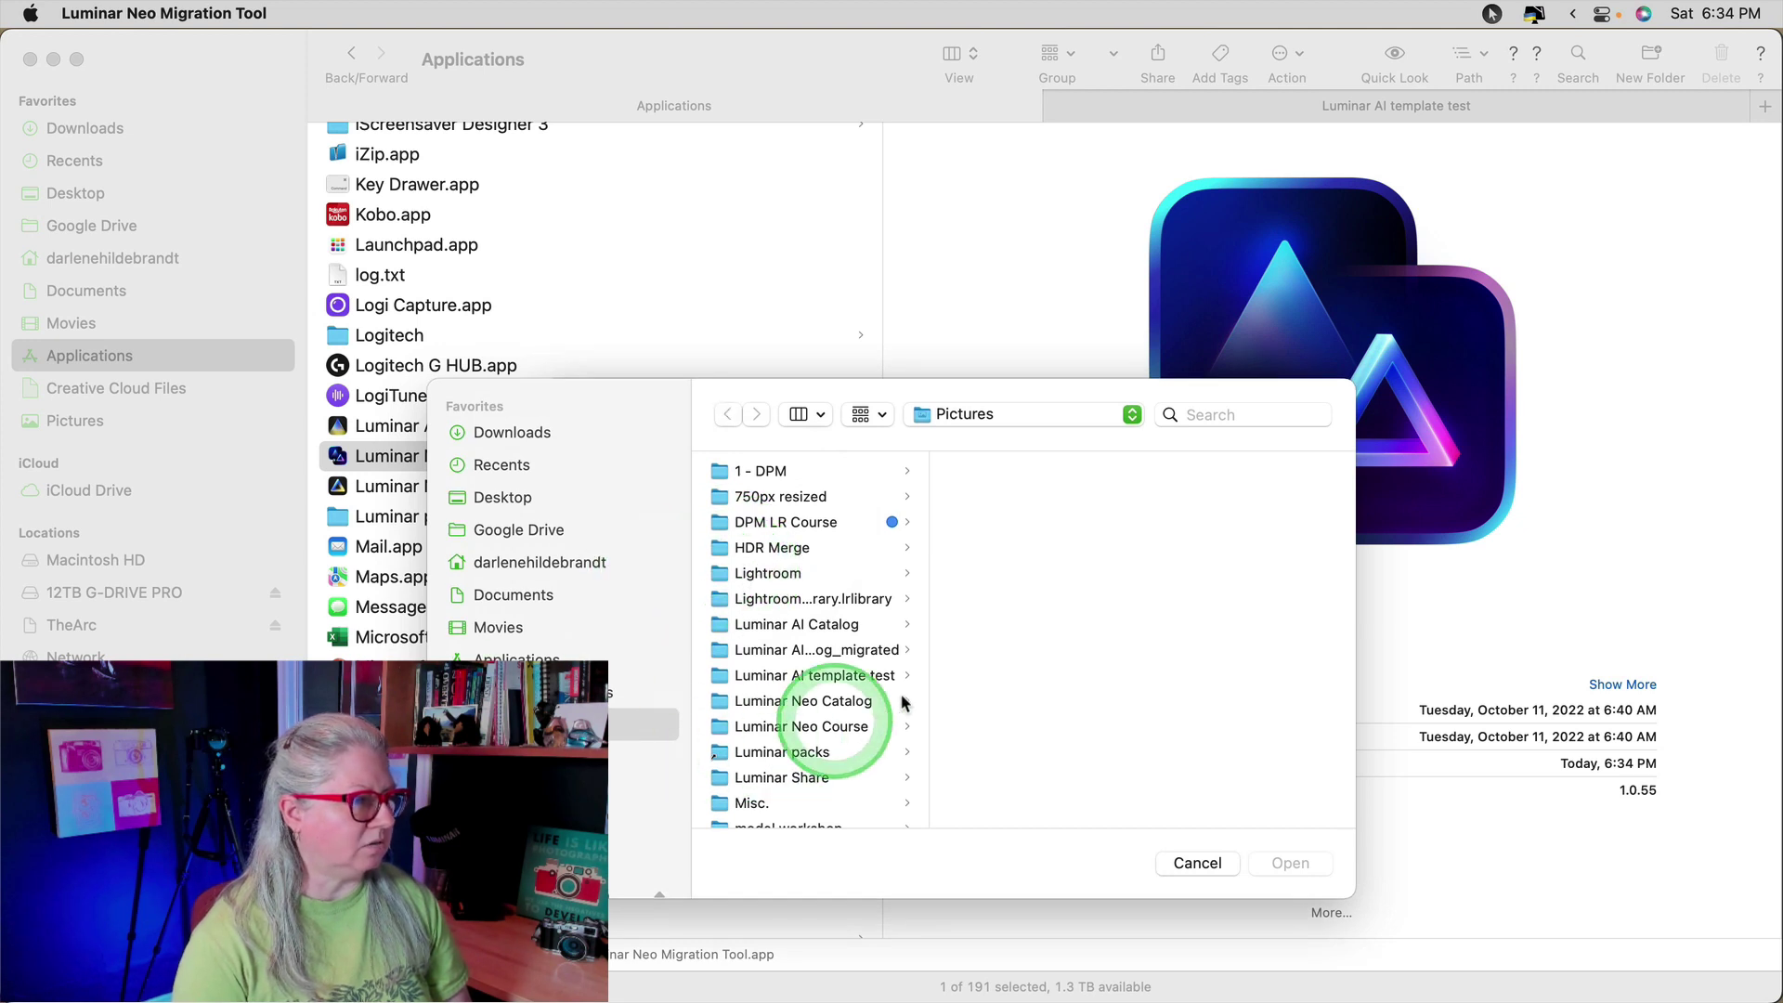
click(803, 676)
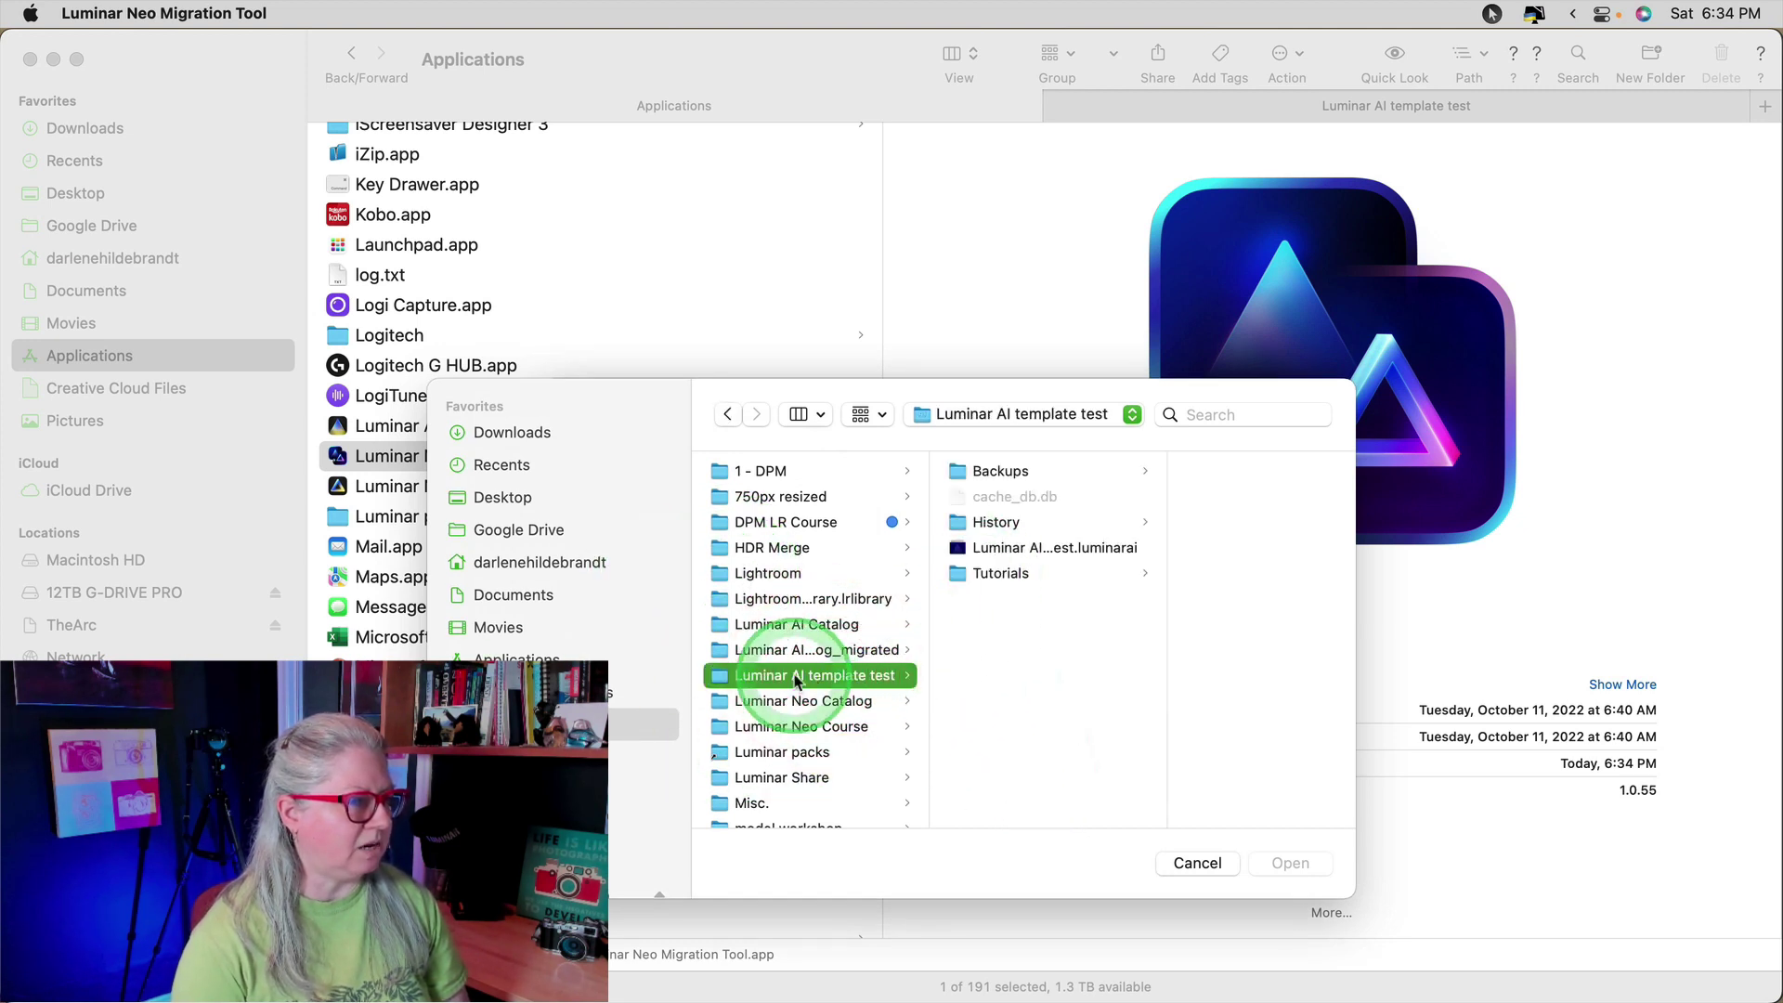
click(1033, 547)
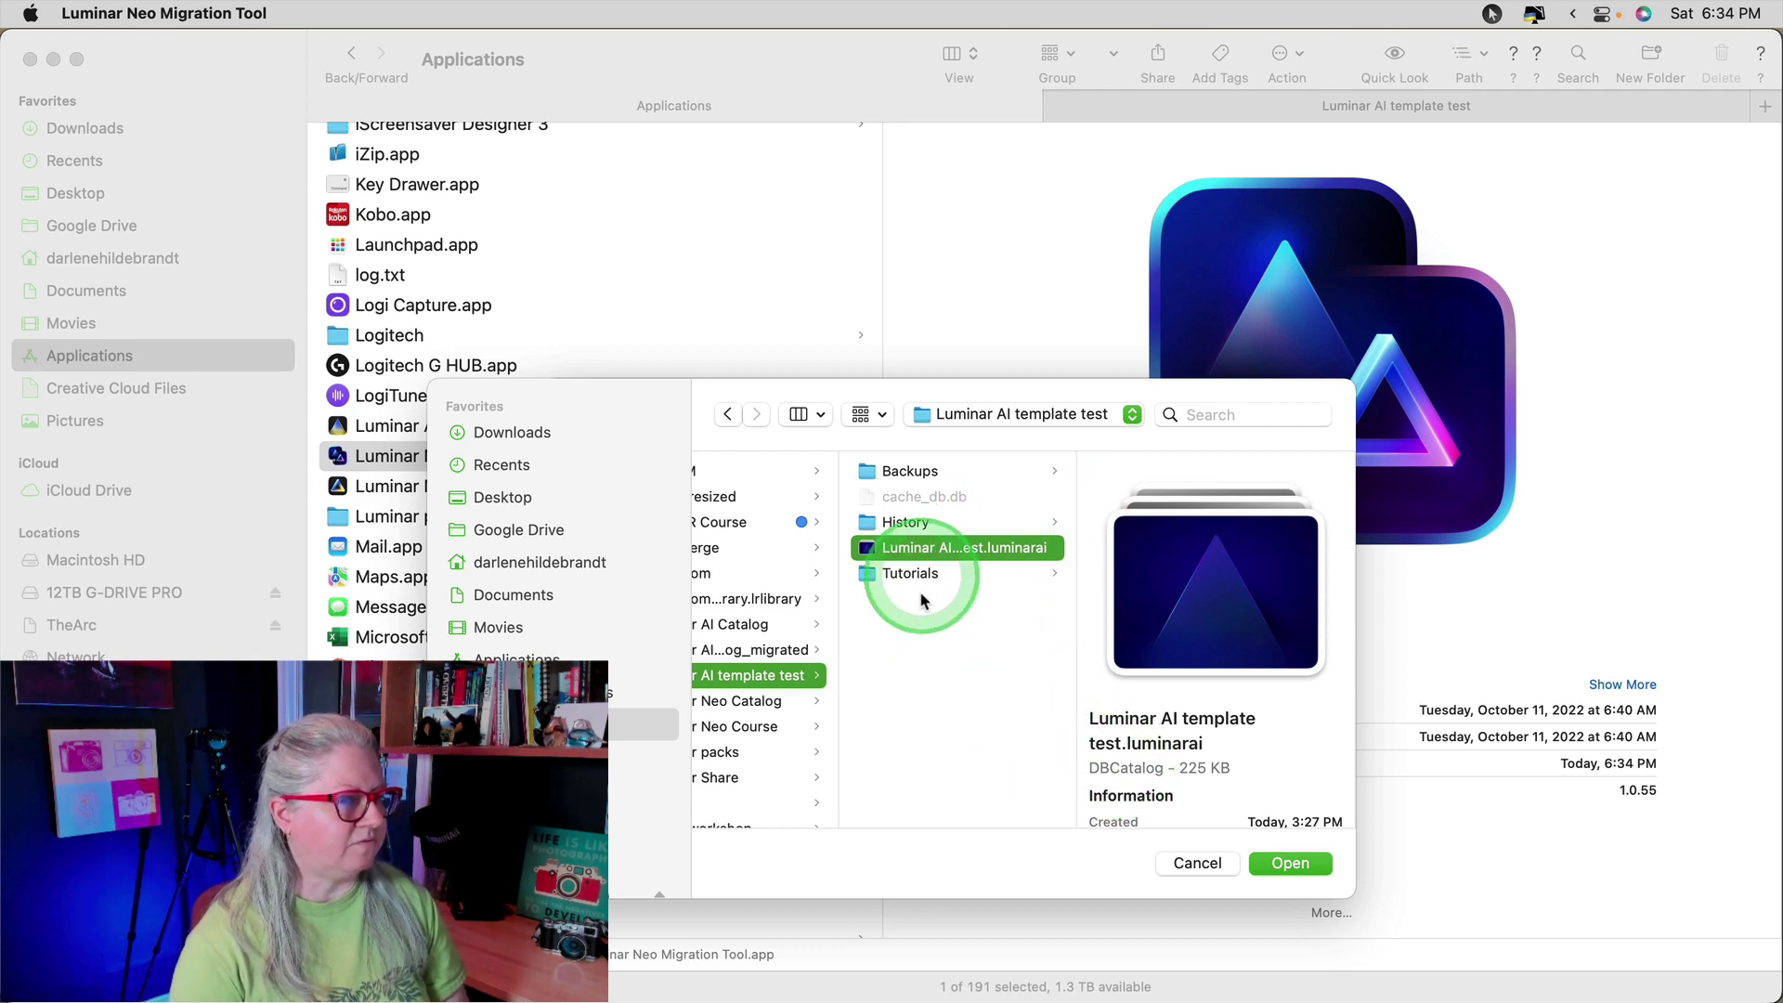
click(1290, 865)
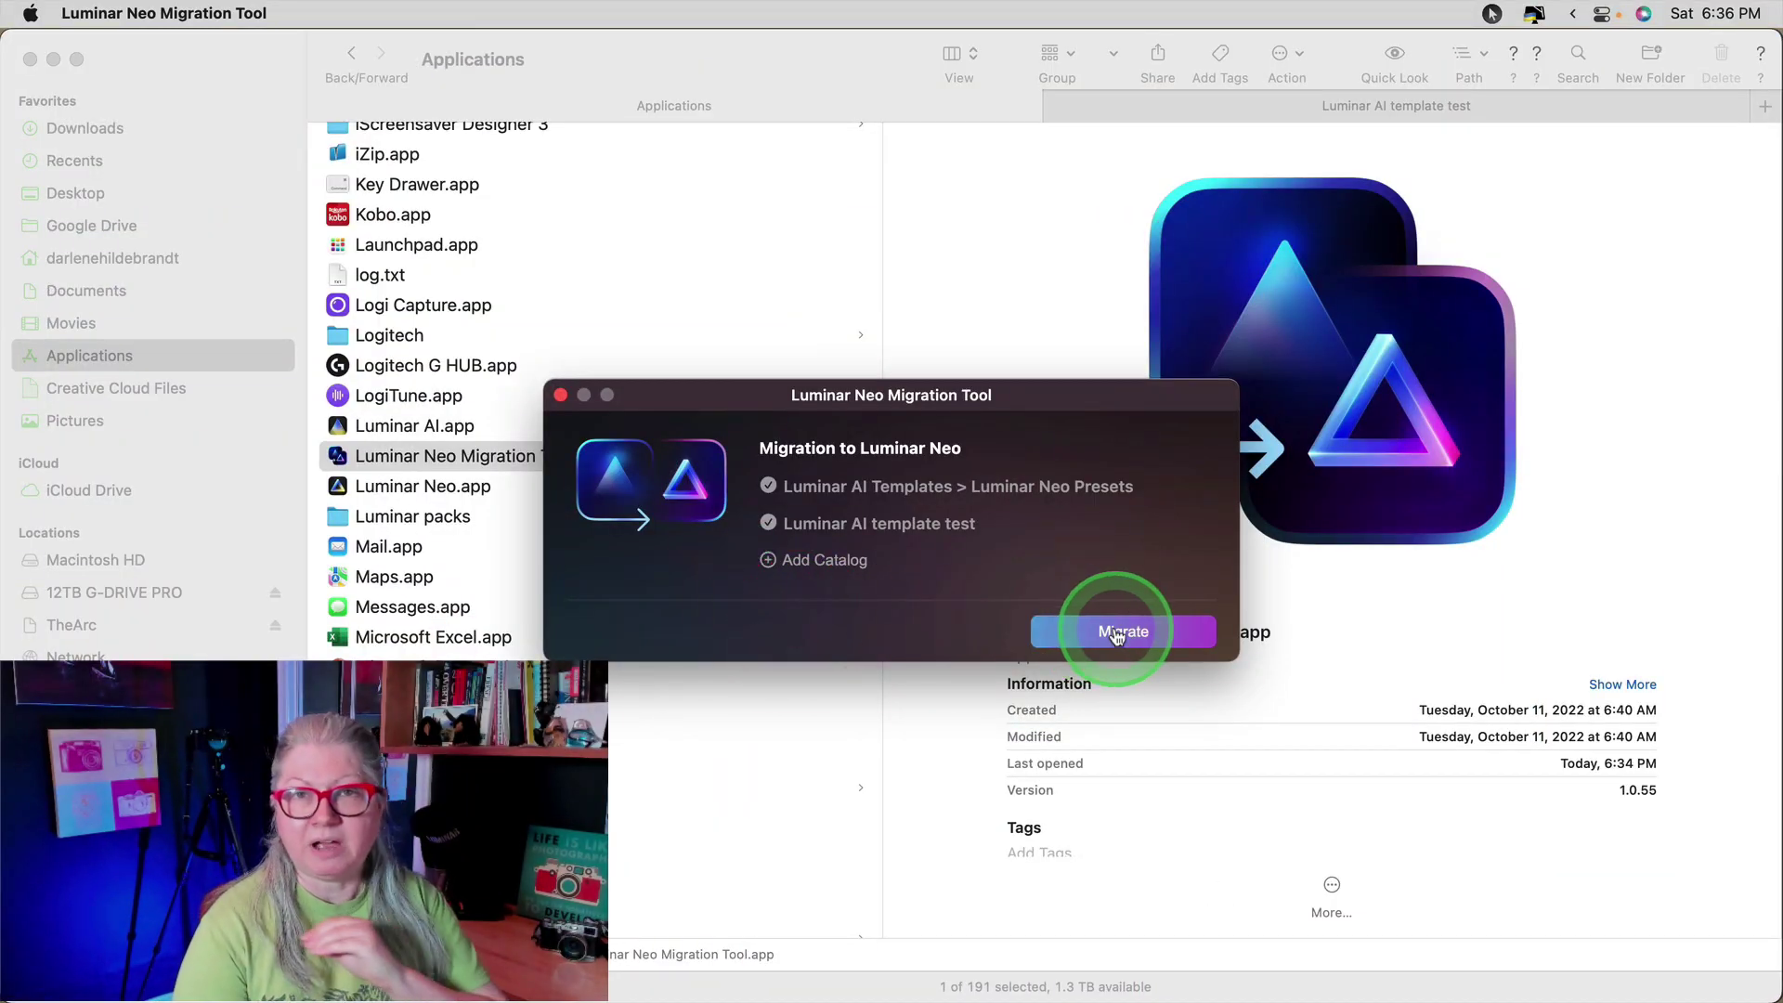
click(1119, 632)
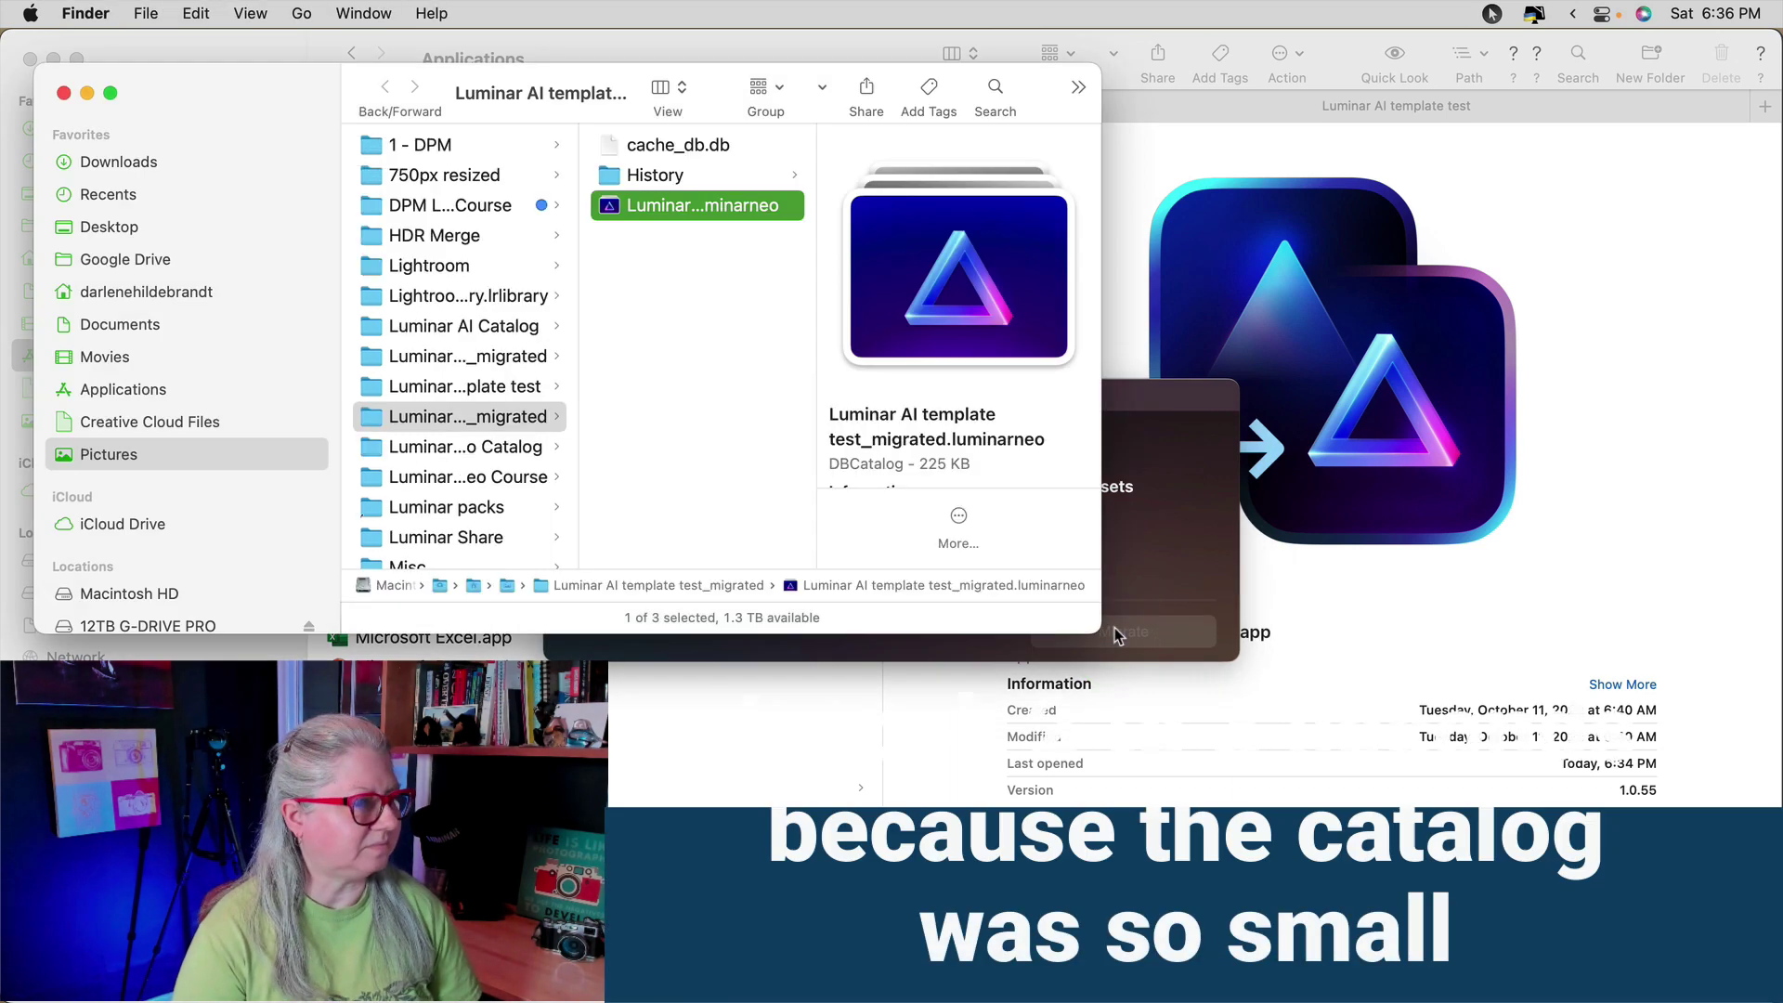
Widen the folder columns to show the full names and open the Luminar AI template test_migrated.luminarneo catalog in Luminar Neo
click(708, 208)
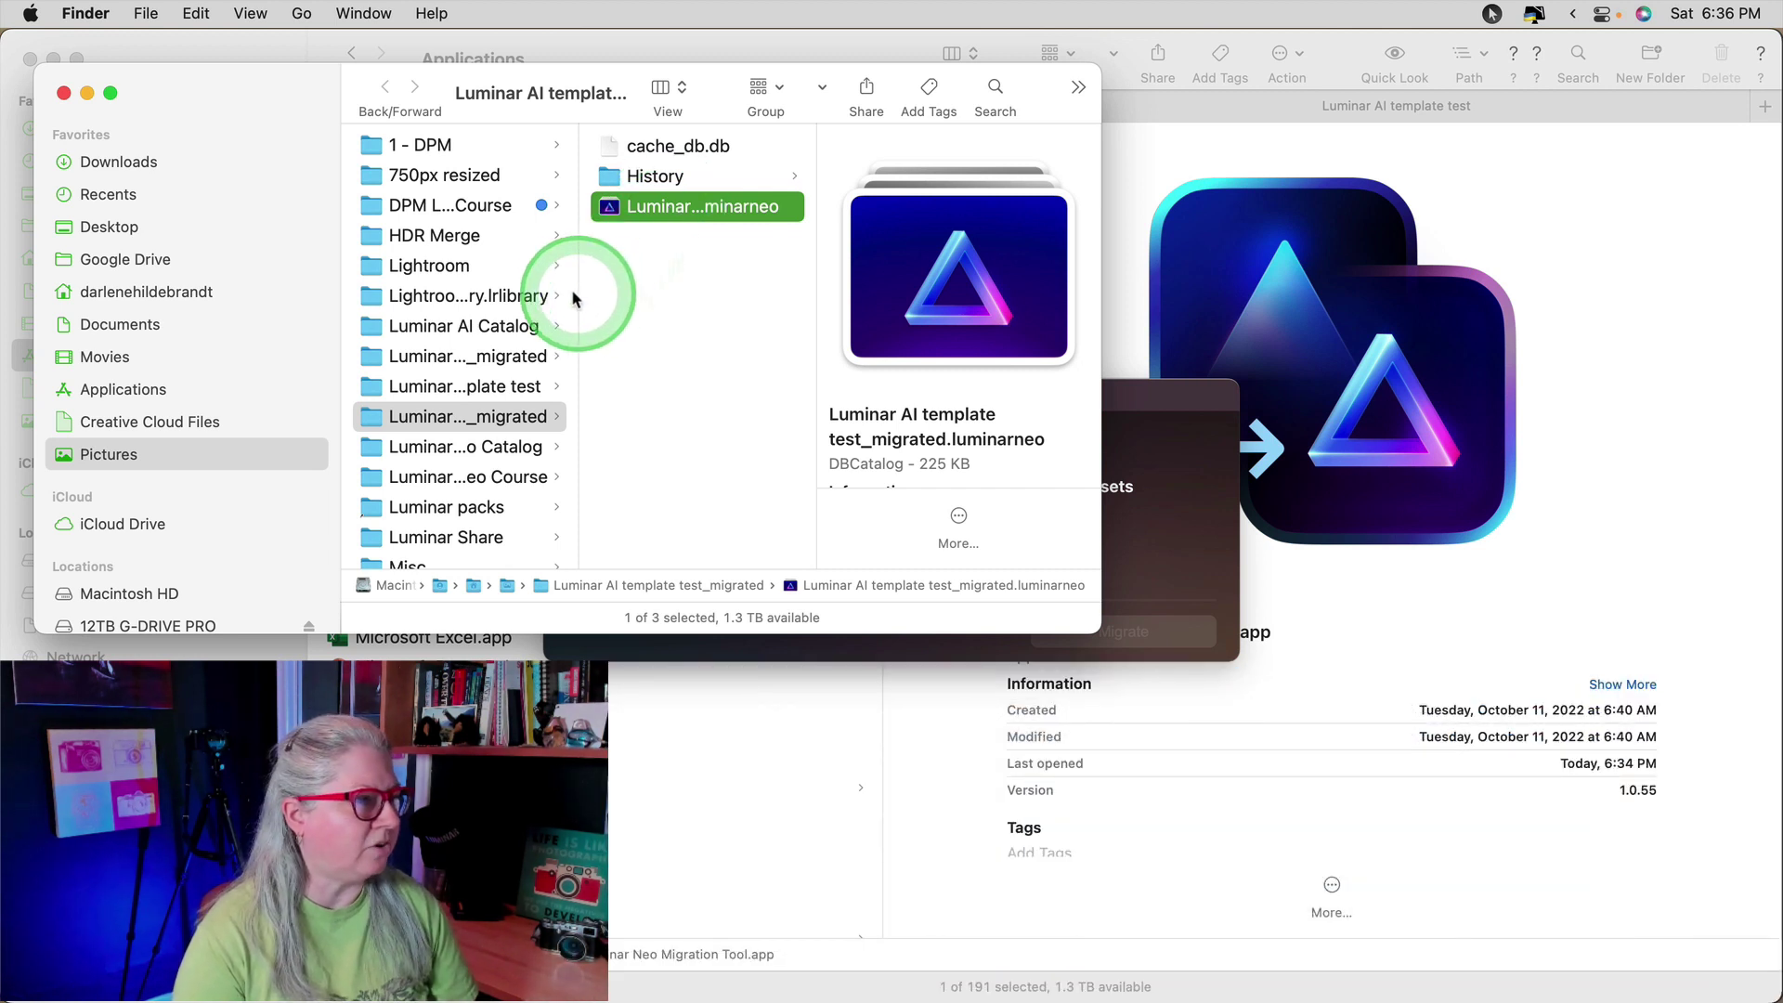
drag(575, 292, 721, 287)
drag(980, 247, 1077, 254)
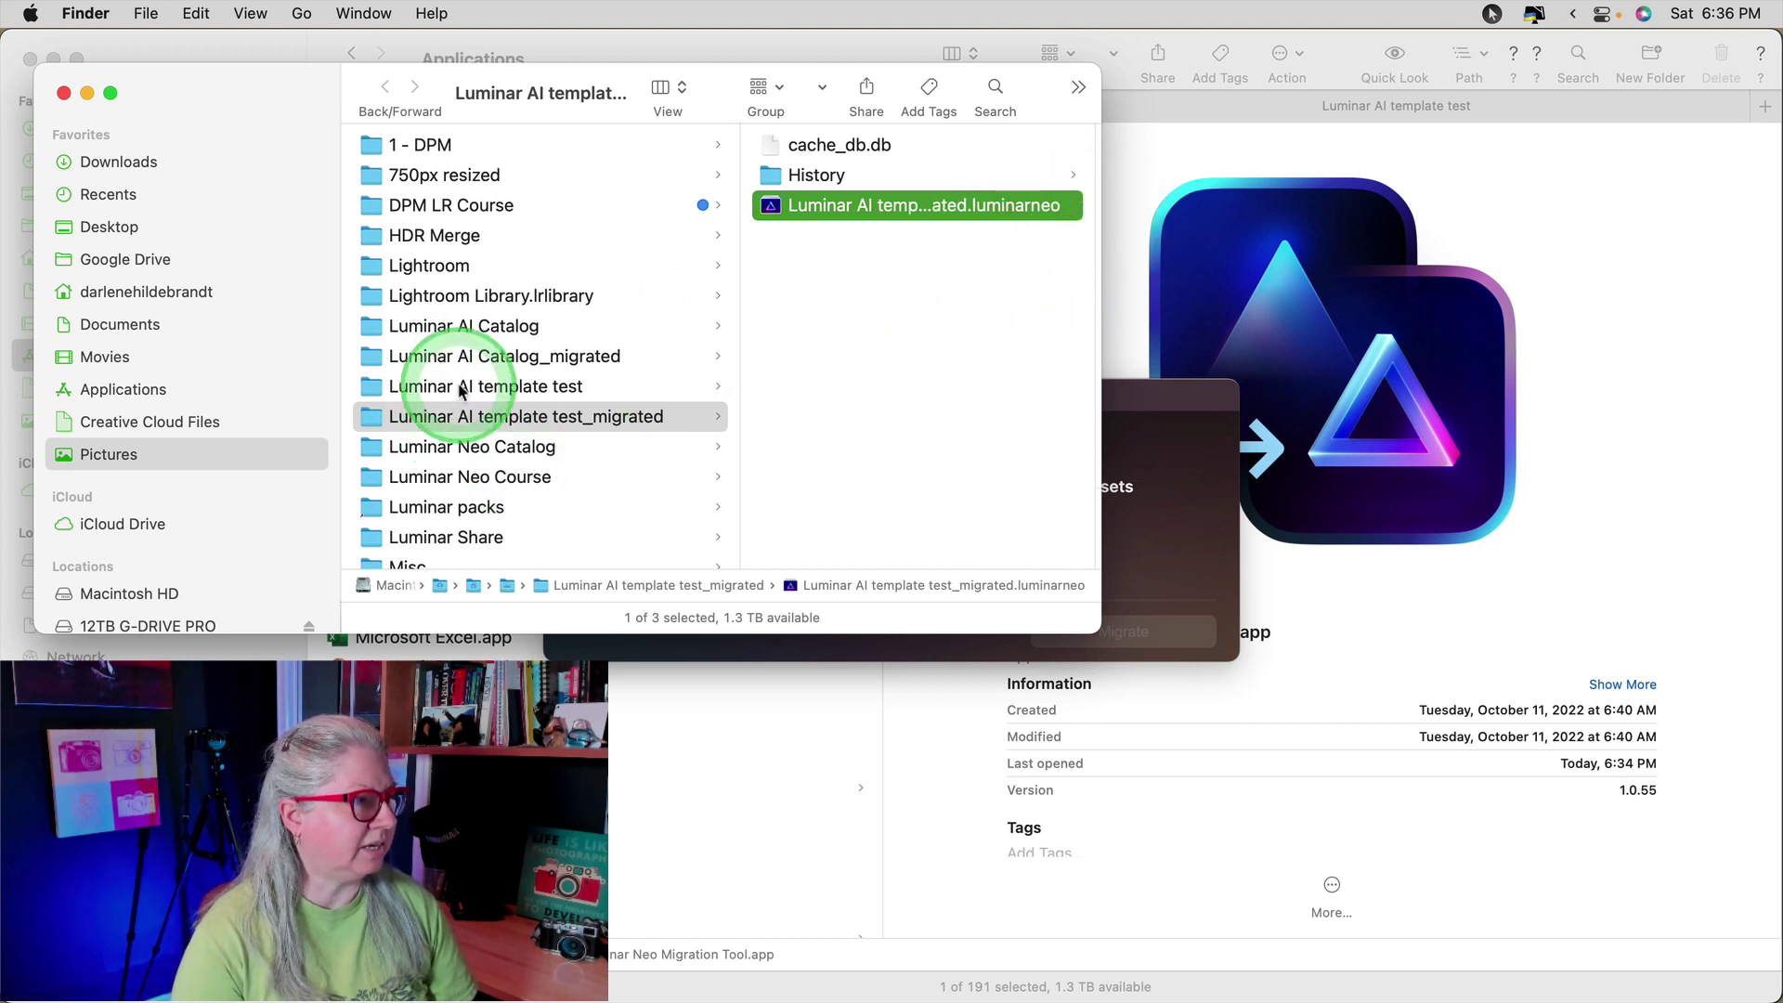
click(862, 217)
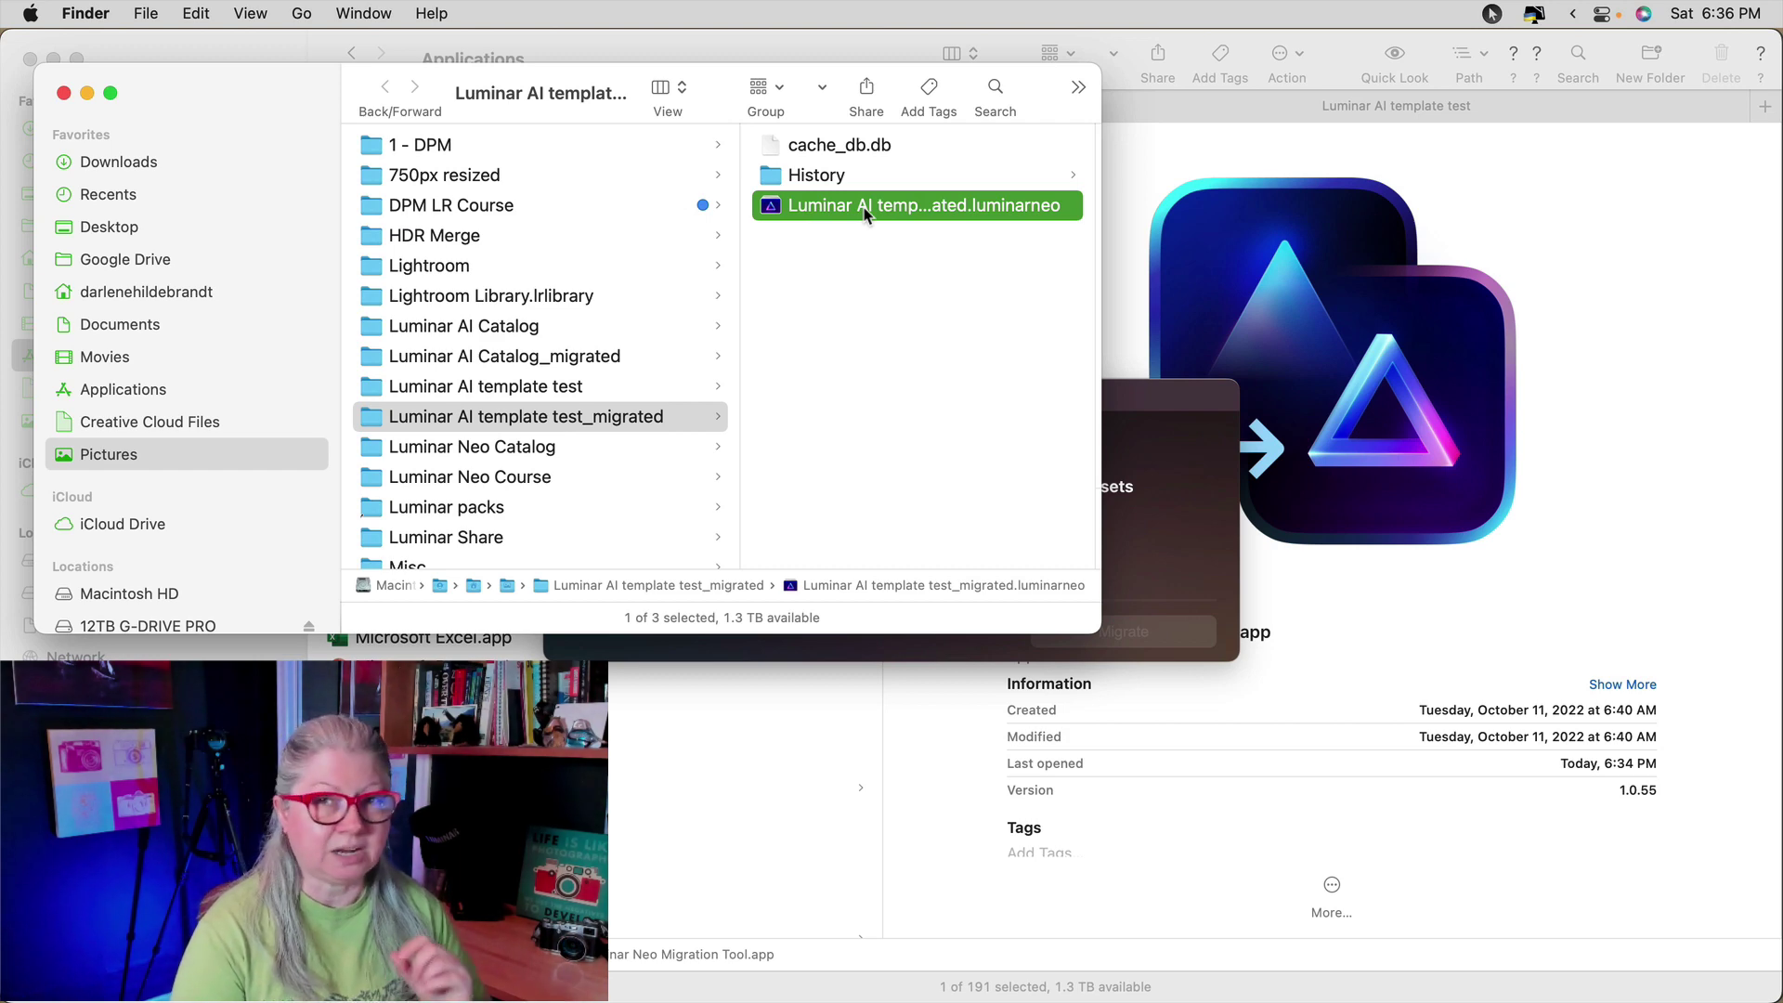
drag(863, 216, 860, 309)
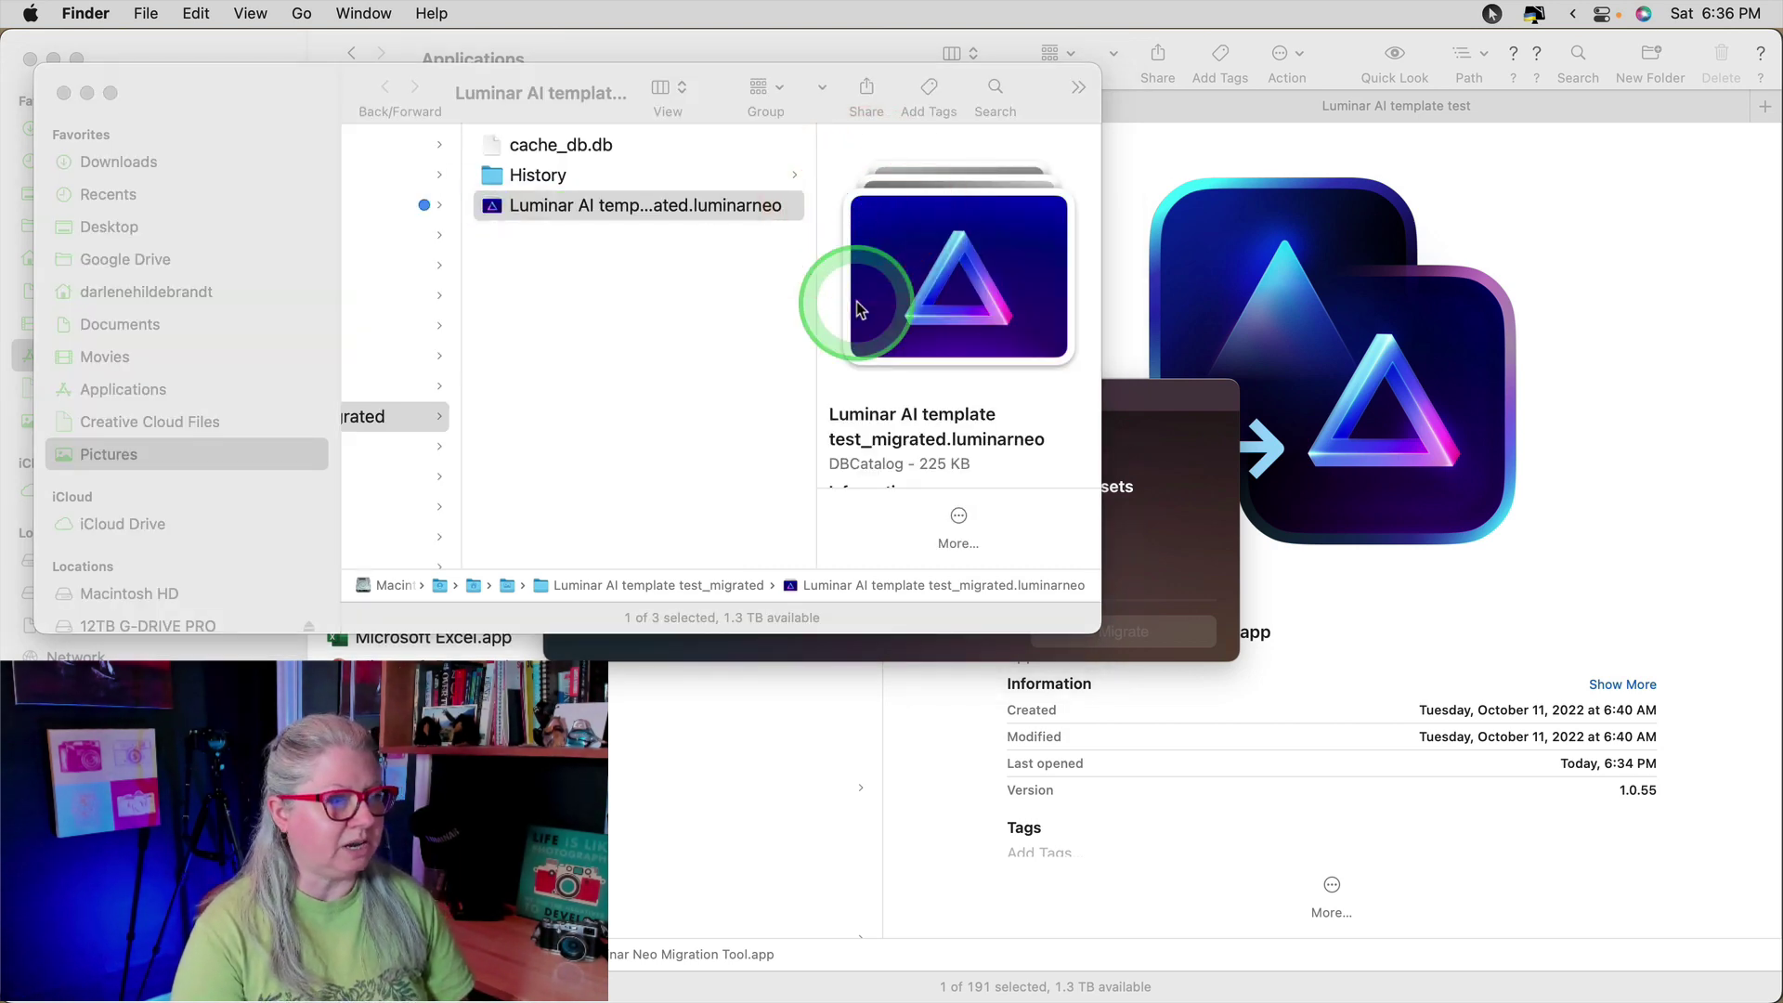
double_click(857, 307)
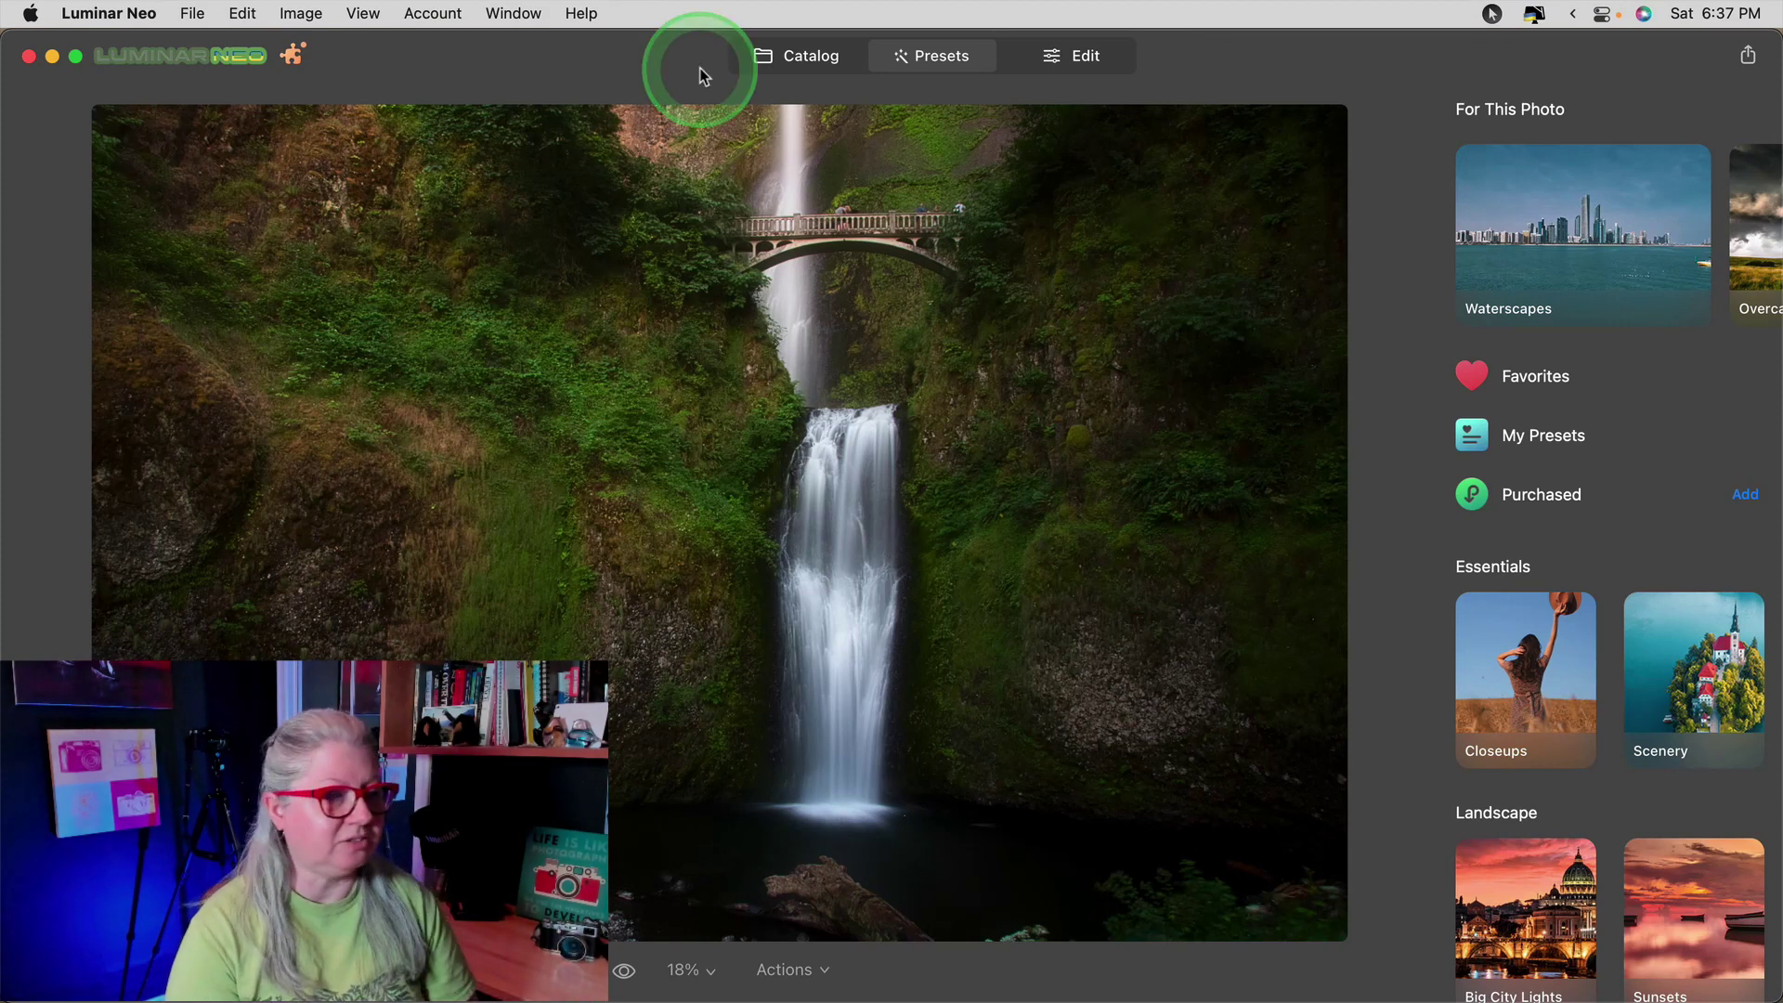
Apply the migrated Extreme Glow preset from My Presets to the waterfall photo and display its list of edits
click(1613, 442)
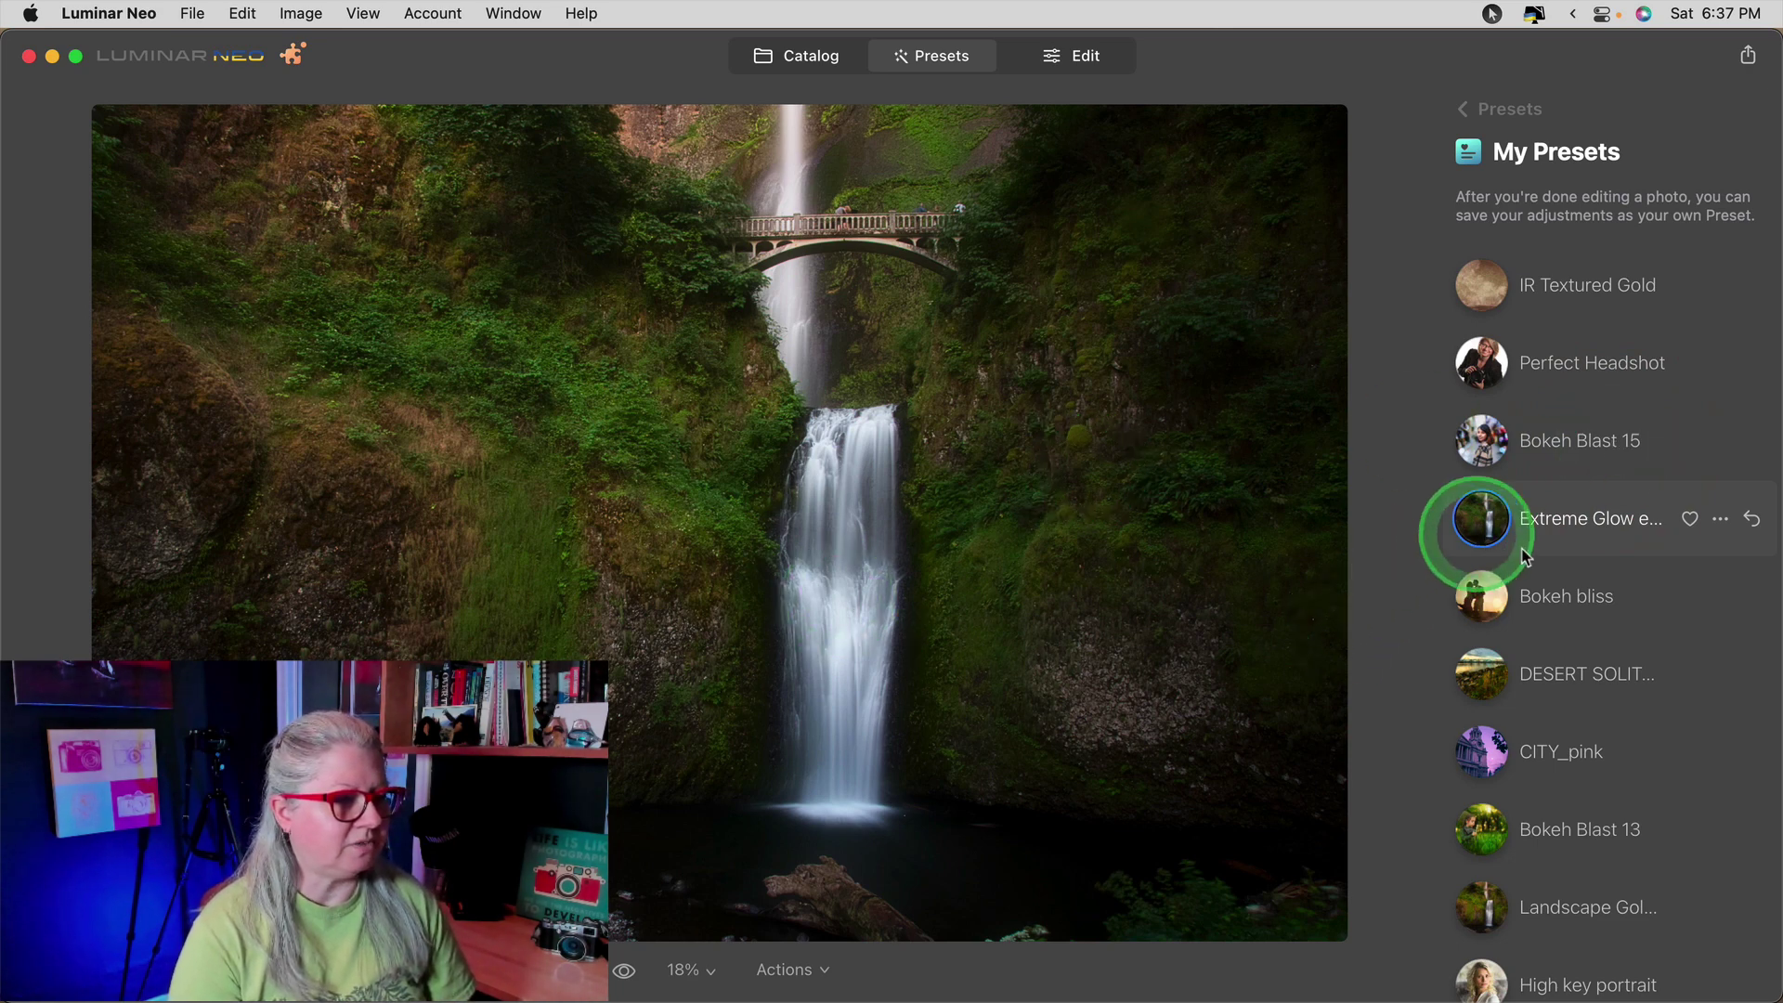
click(1579, 531)
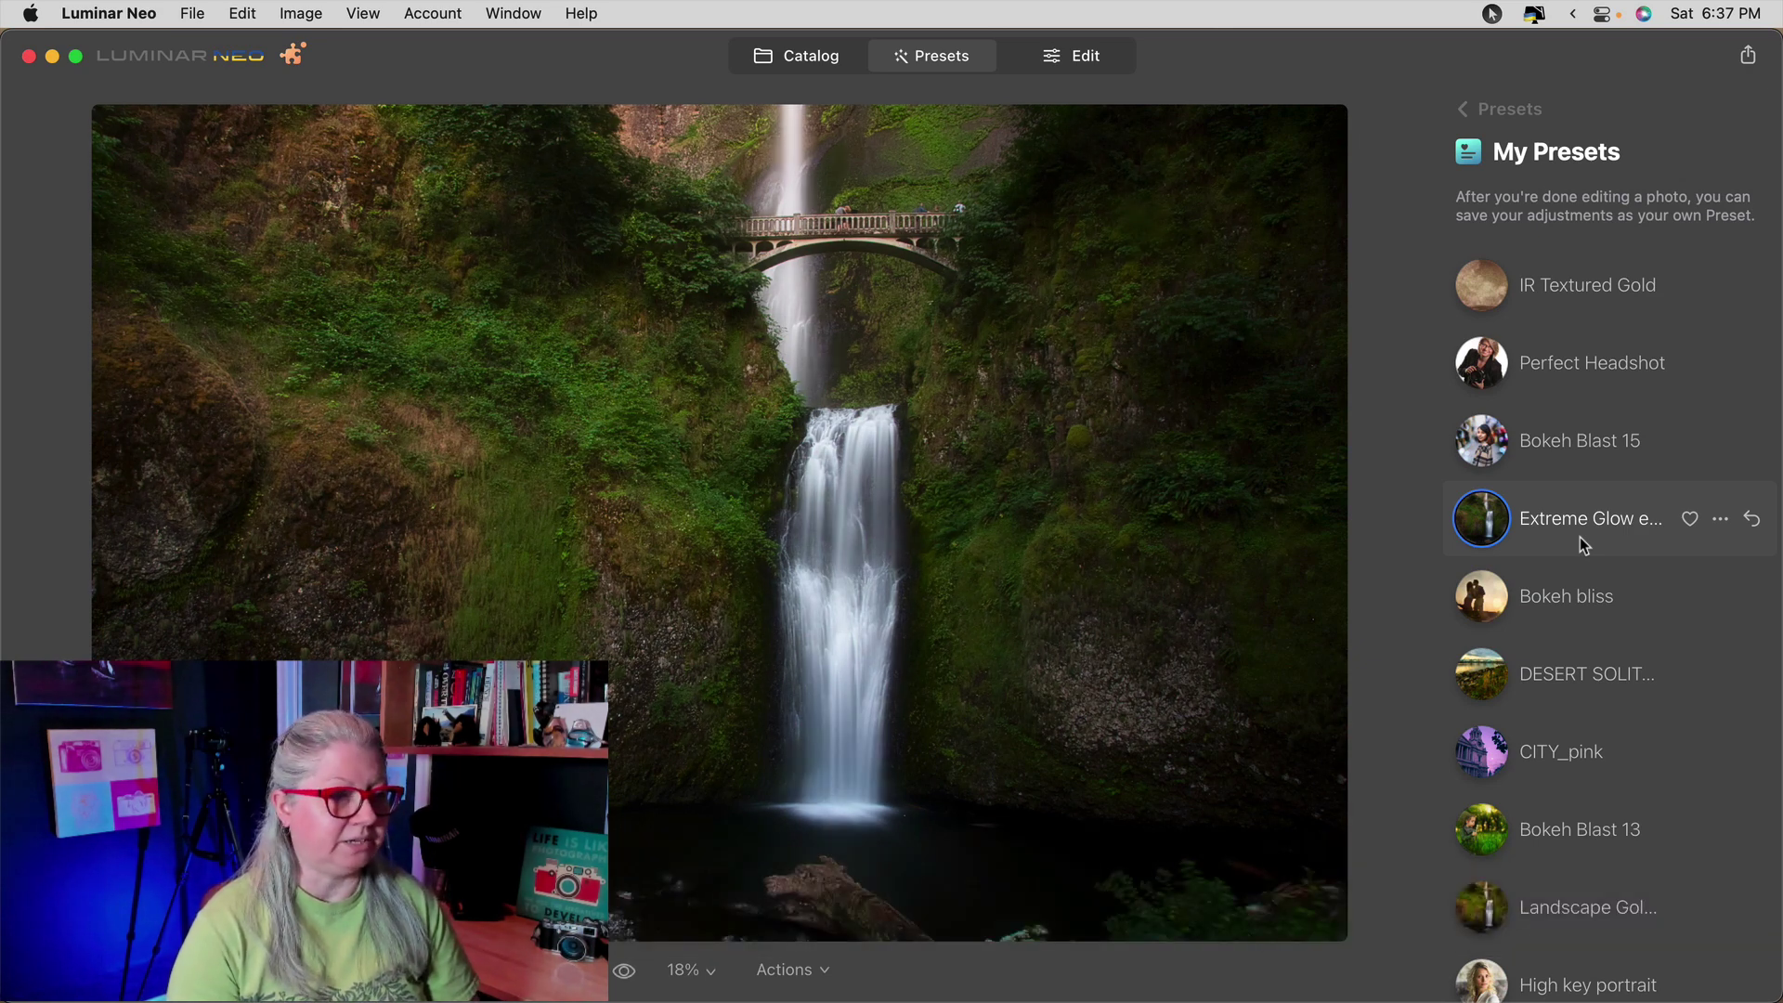
click(1082, 58)
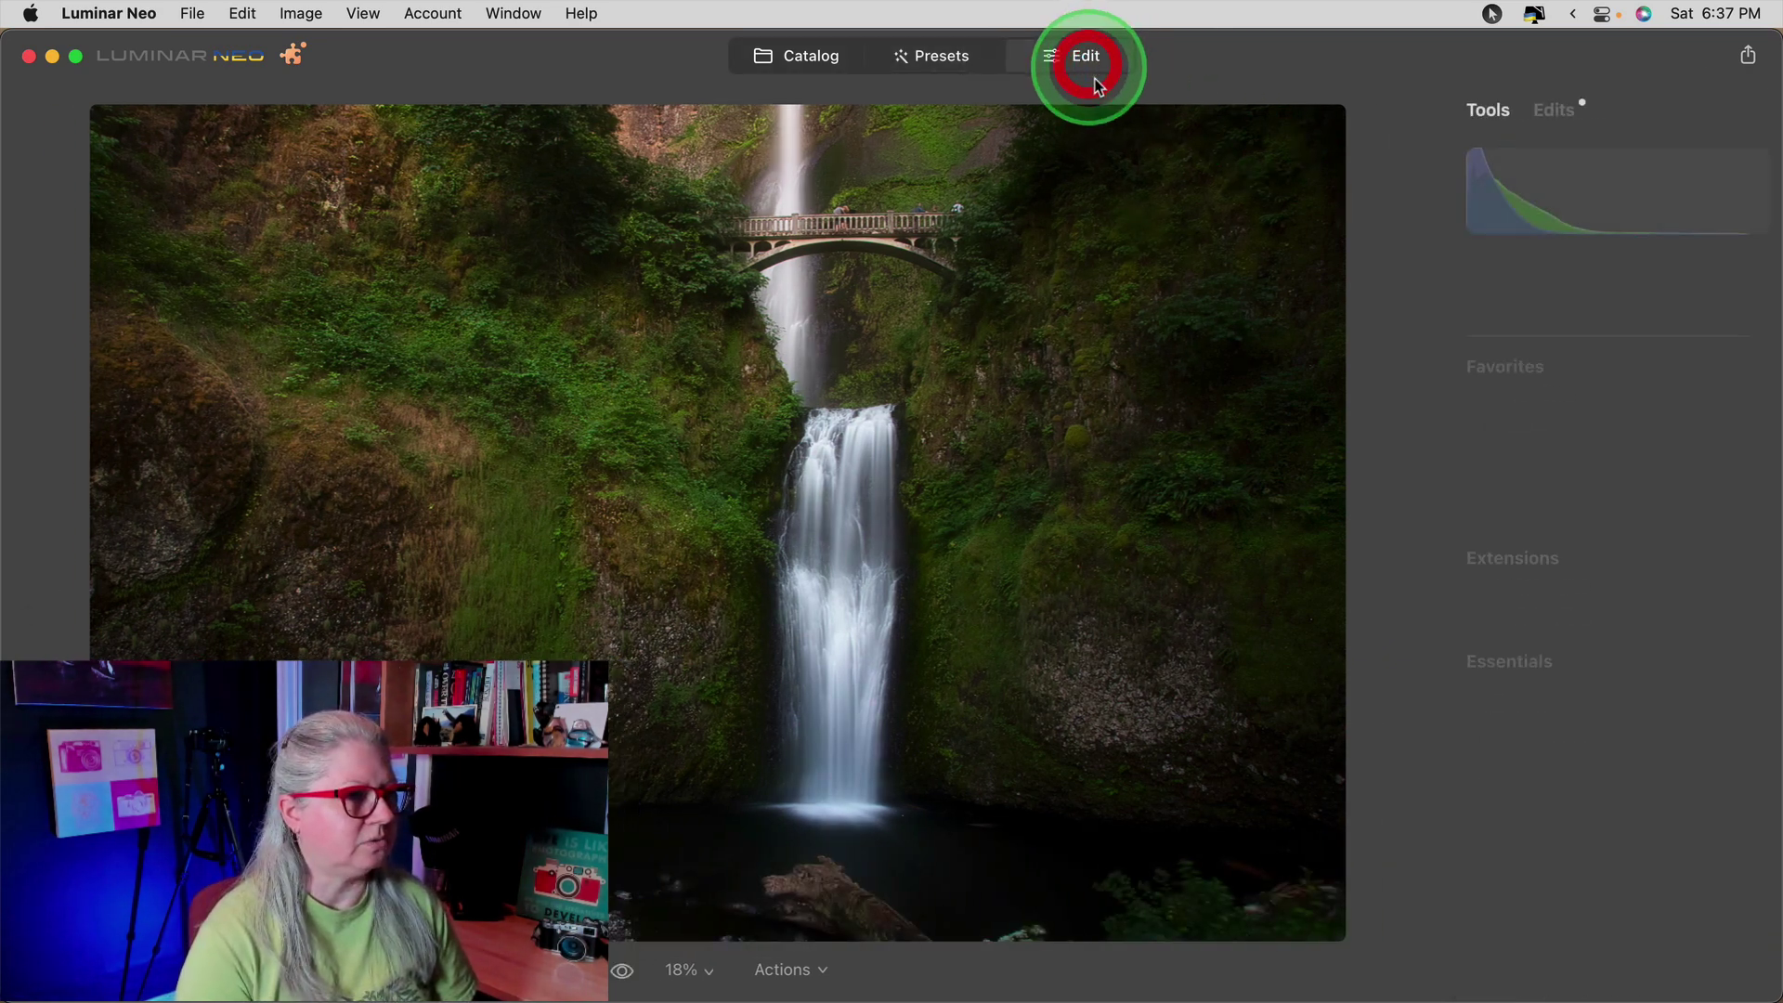
click(1560, 111)
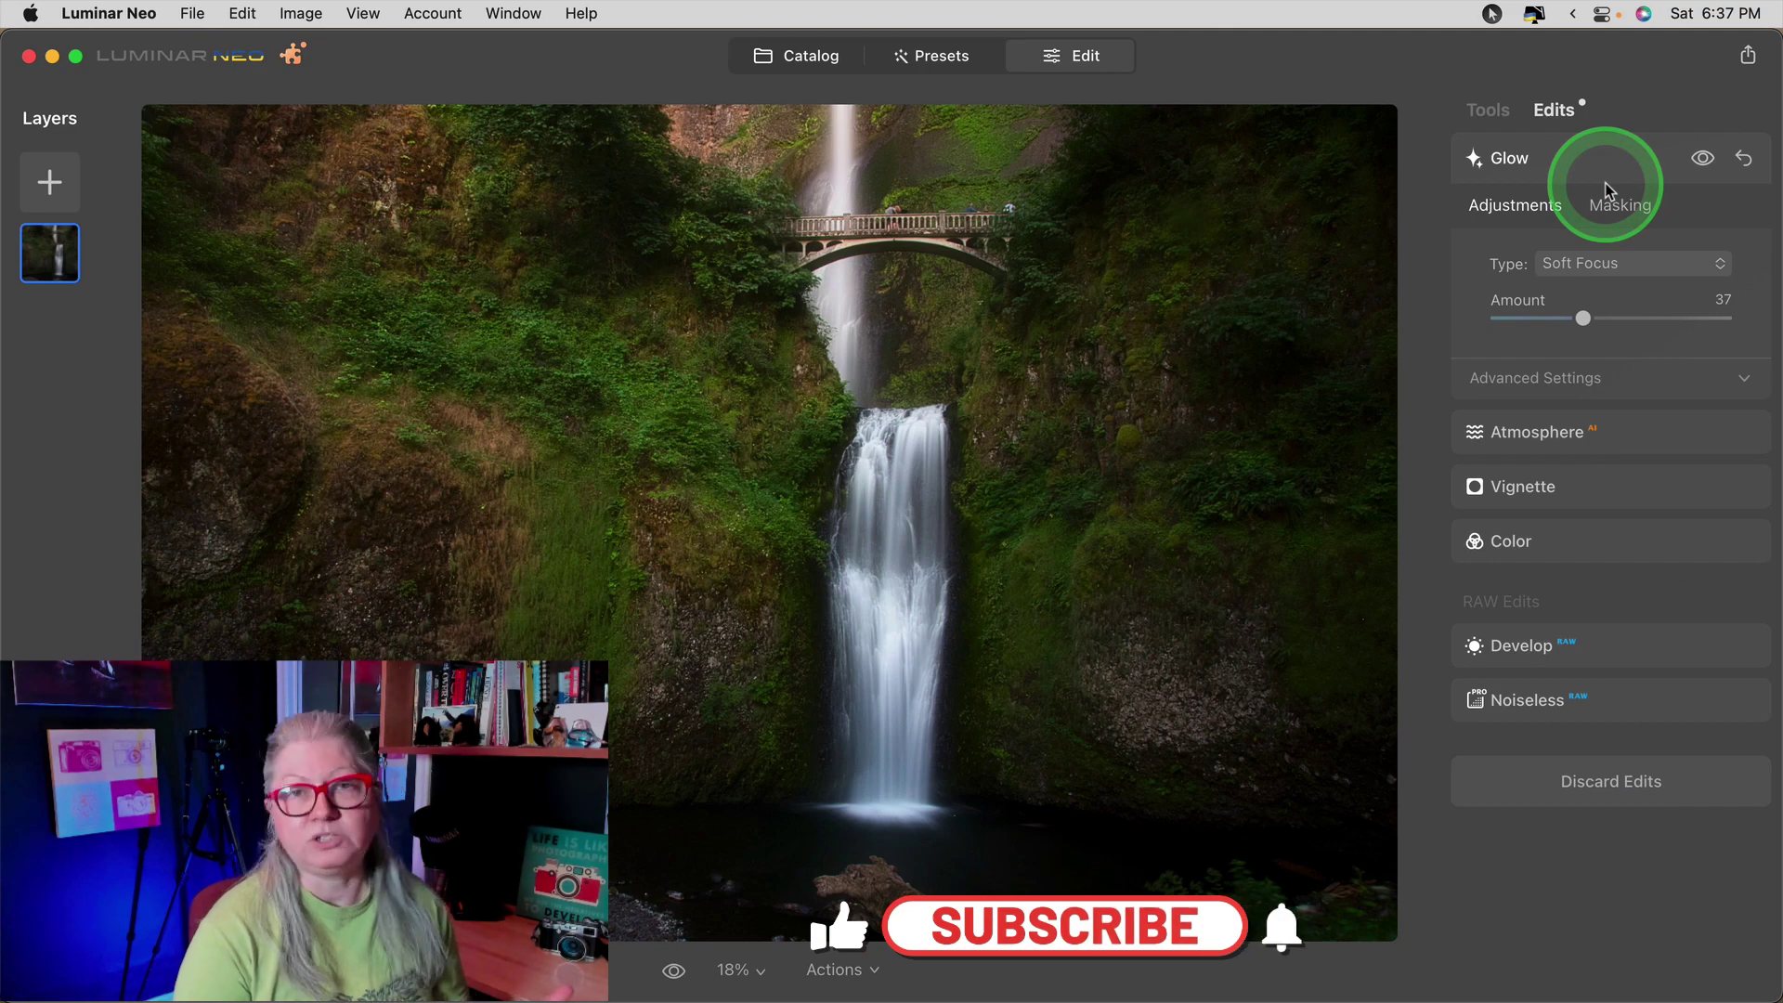
Apply the migrated DESERT SOLITAIRE preset from My Presets to the bridge photo and display its list of edits
click(796, 56)
click(880, 337)
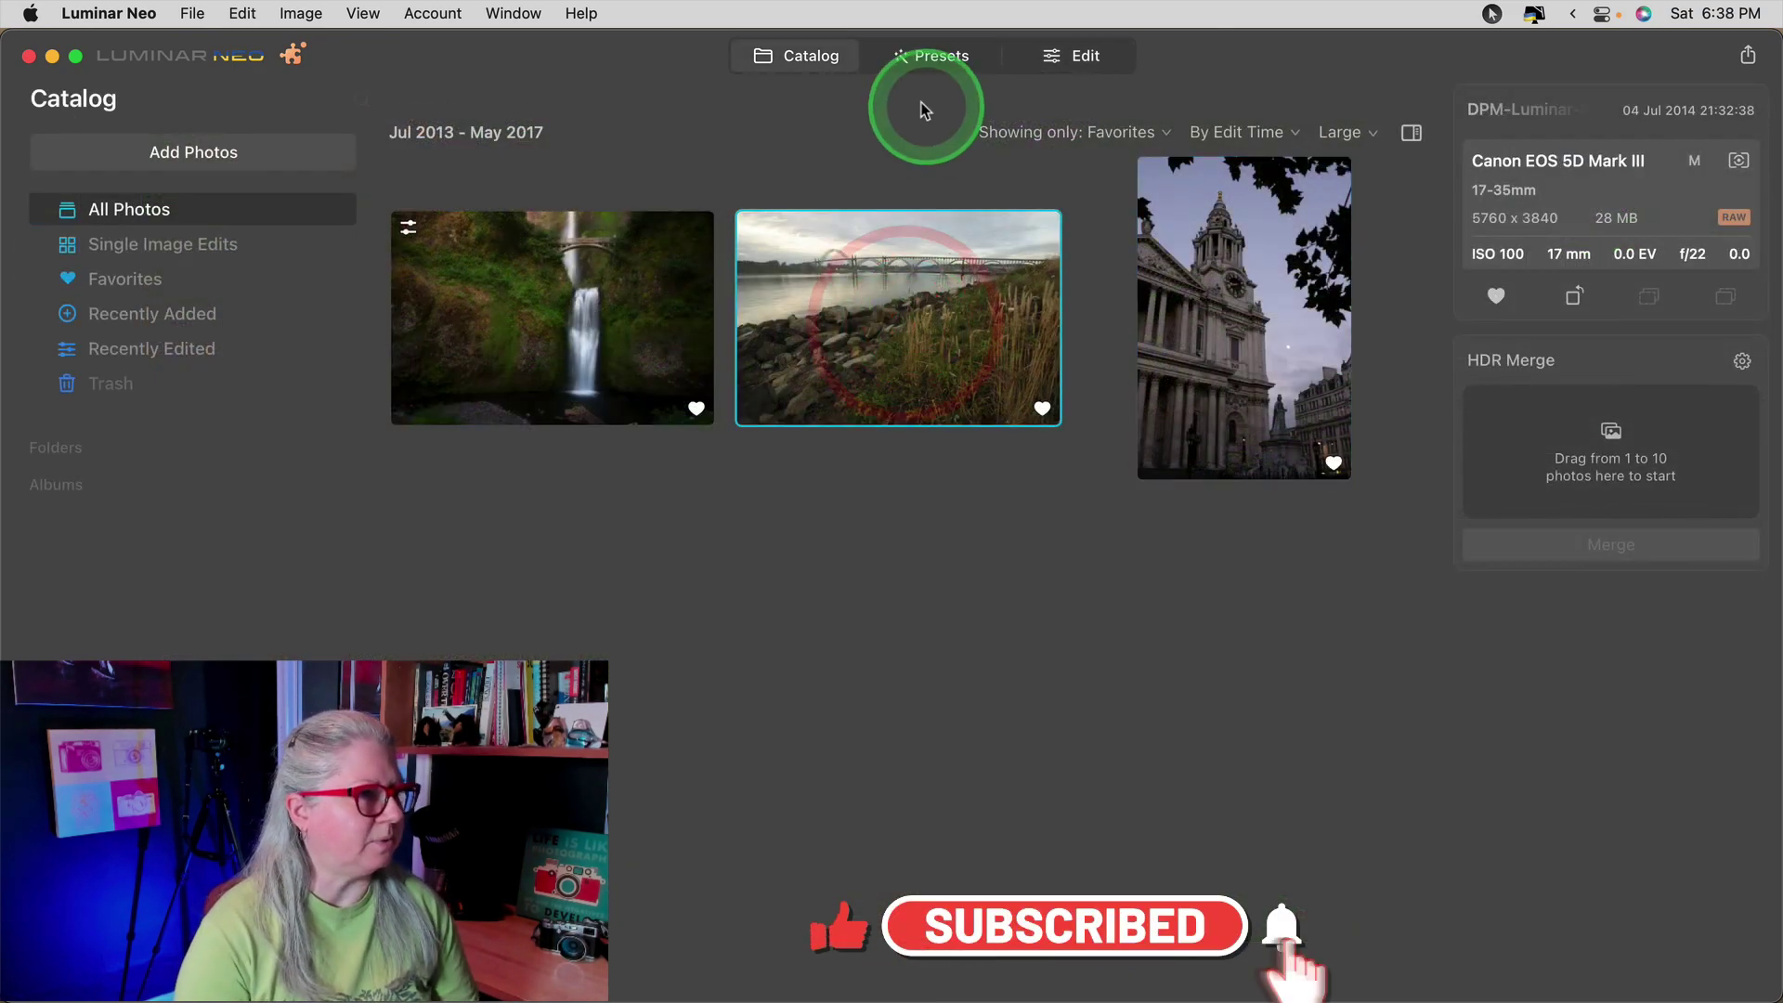
click(929, 58)
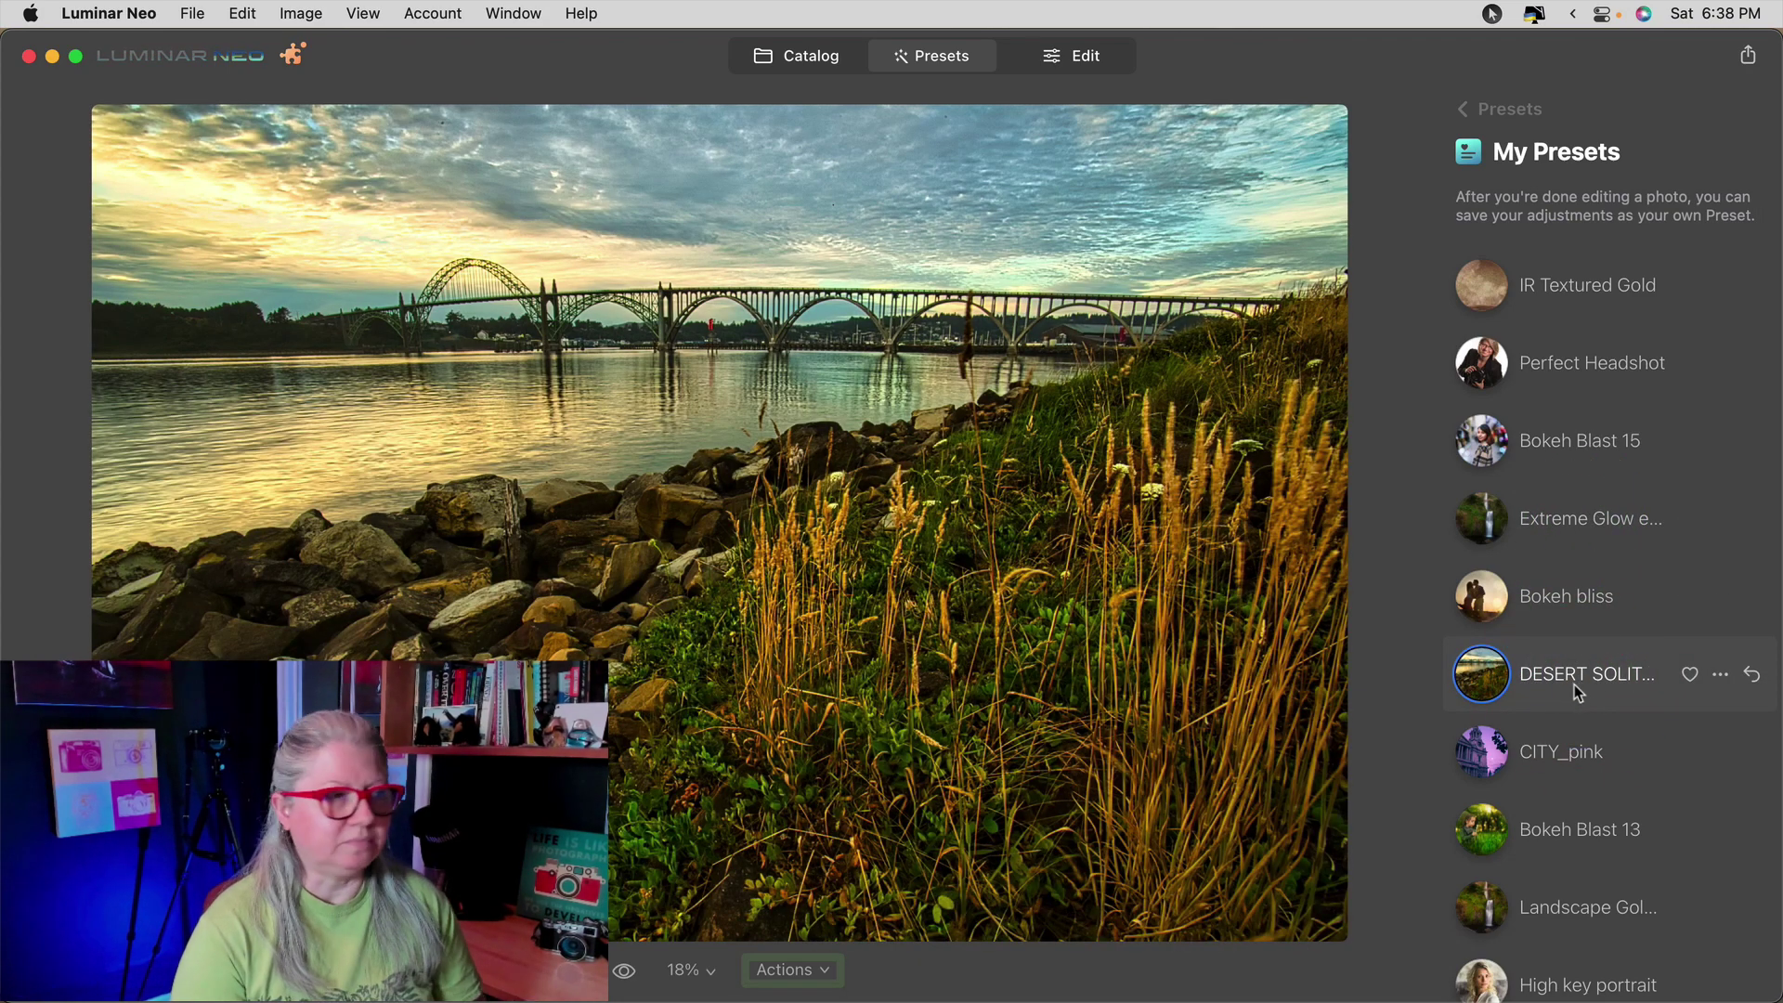
click(1068, 54)
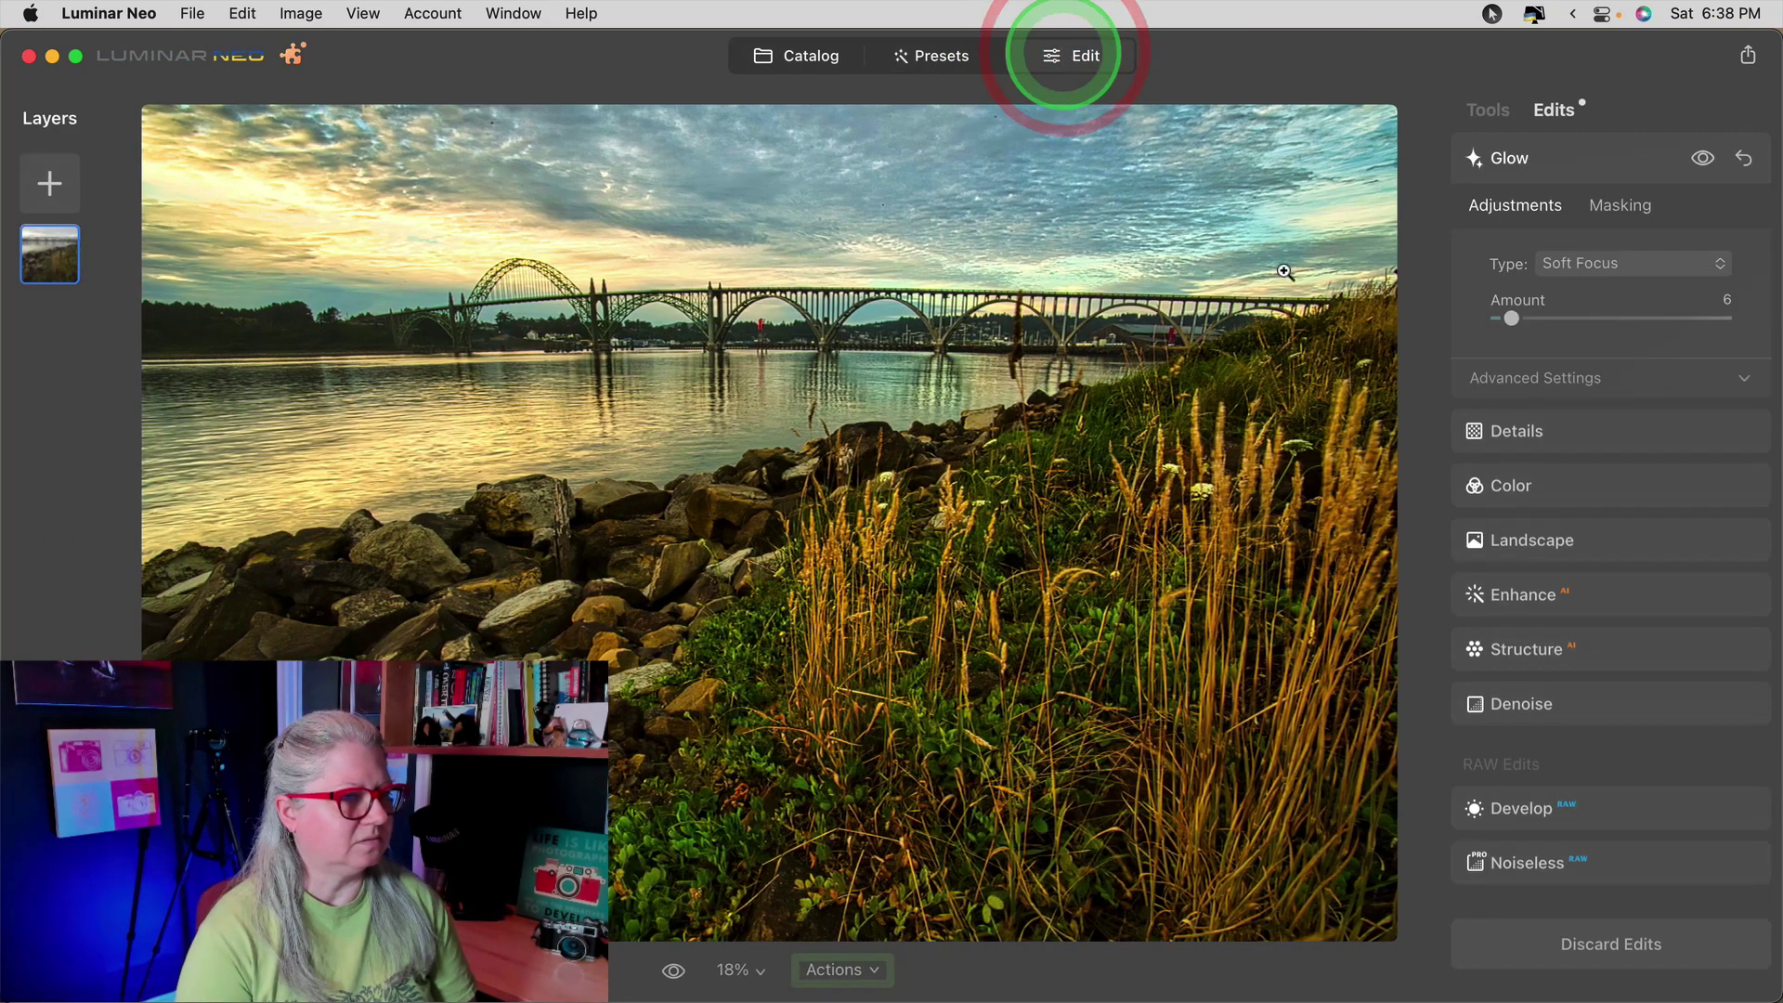
Apply the migrated CITY_pink preset from My Presets to the clock tower photo
click(798, 55)
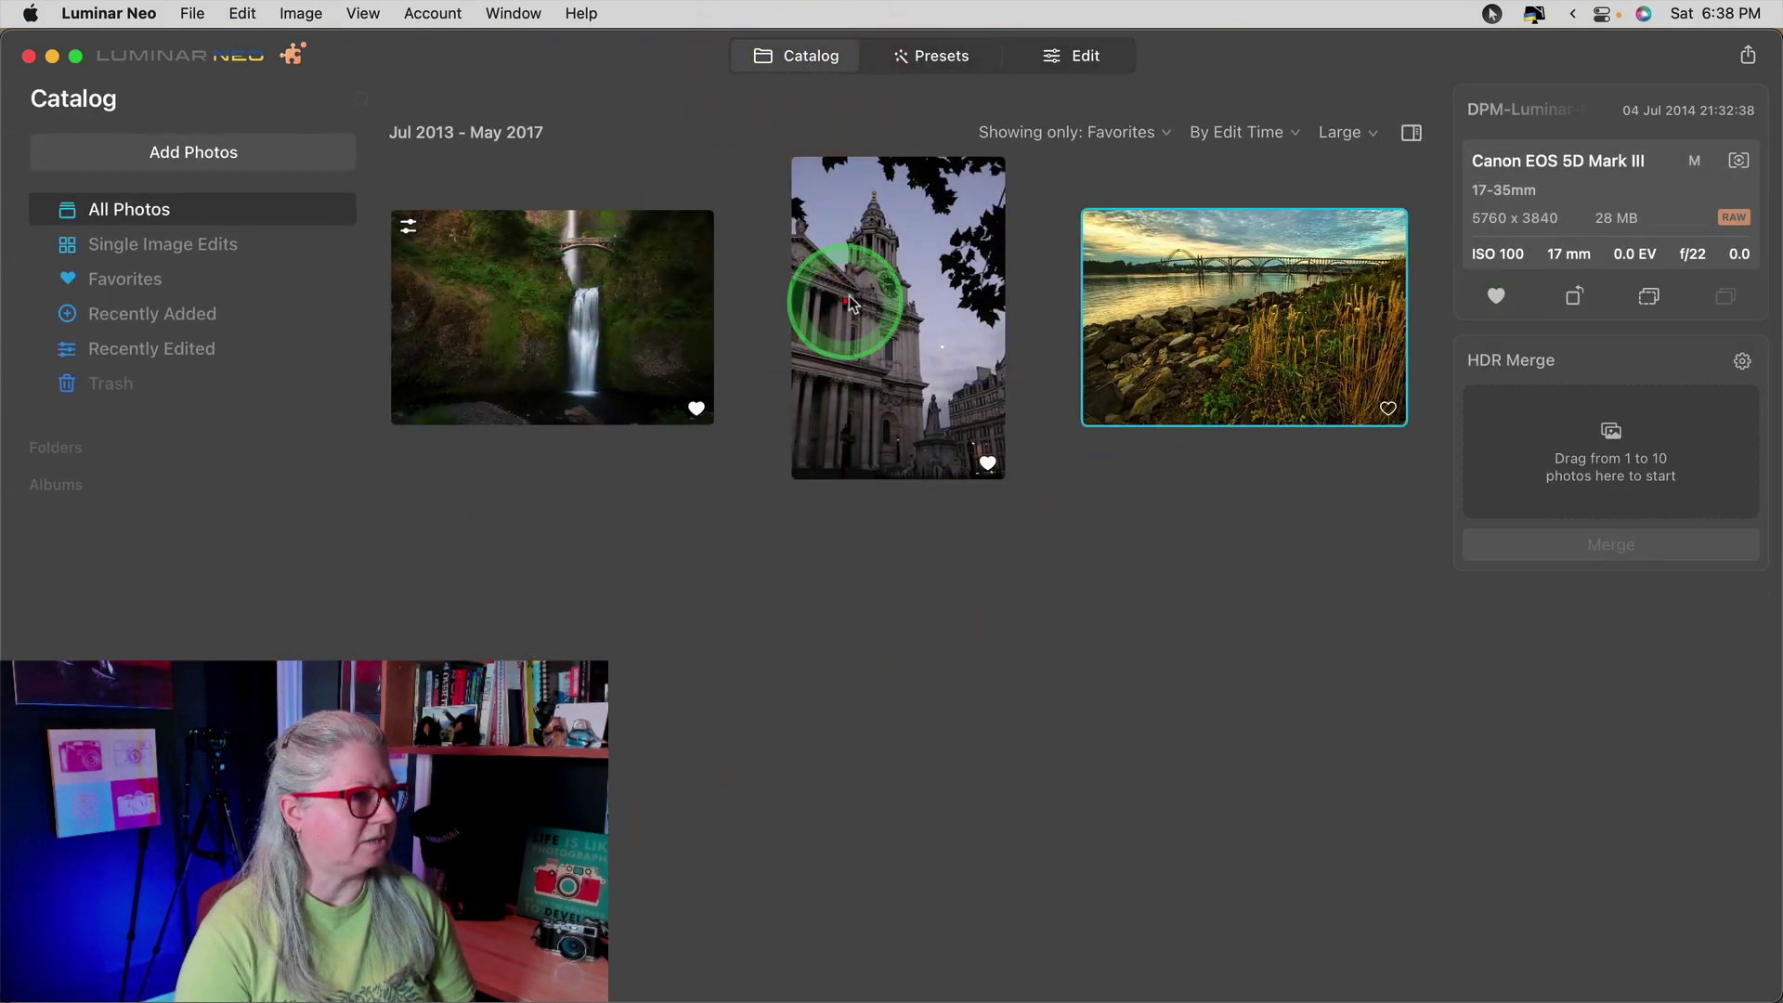
click(844, 299)
click(955, 64)
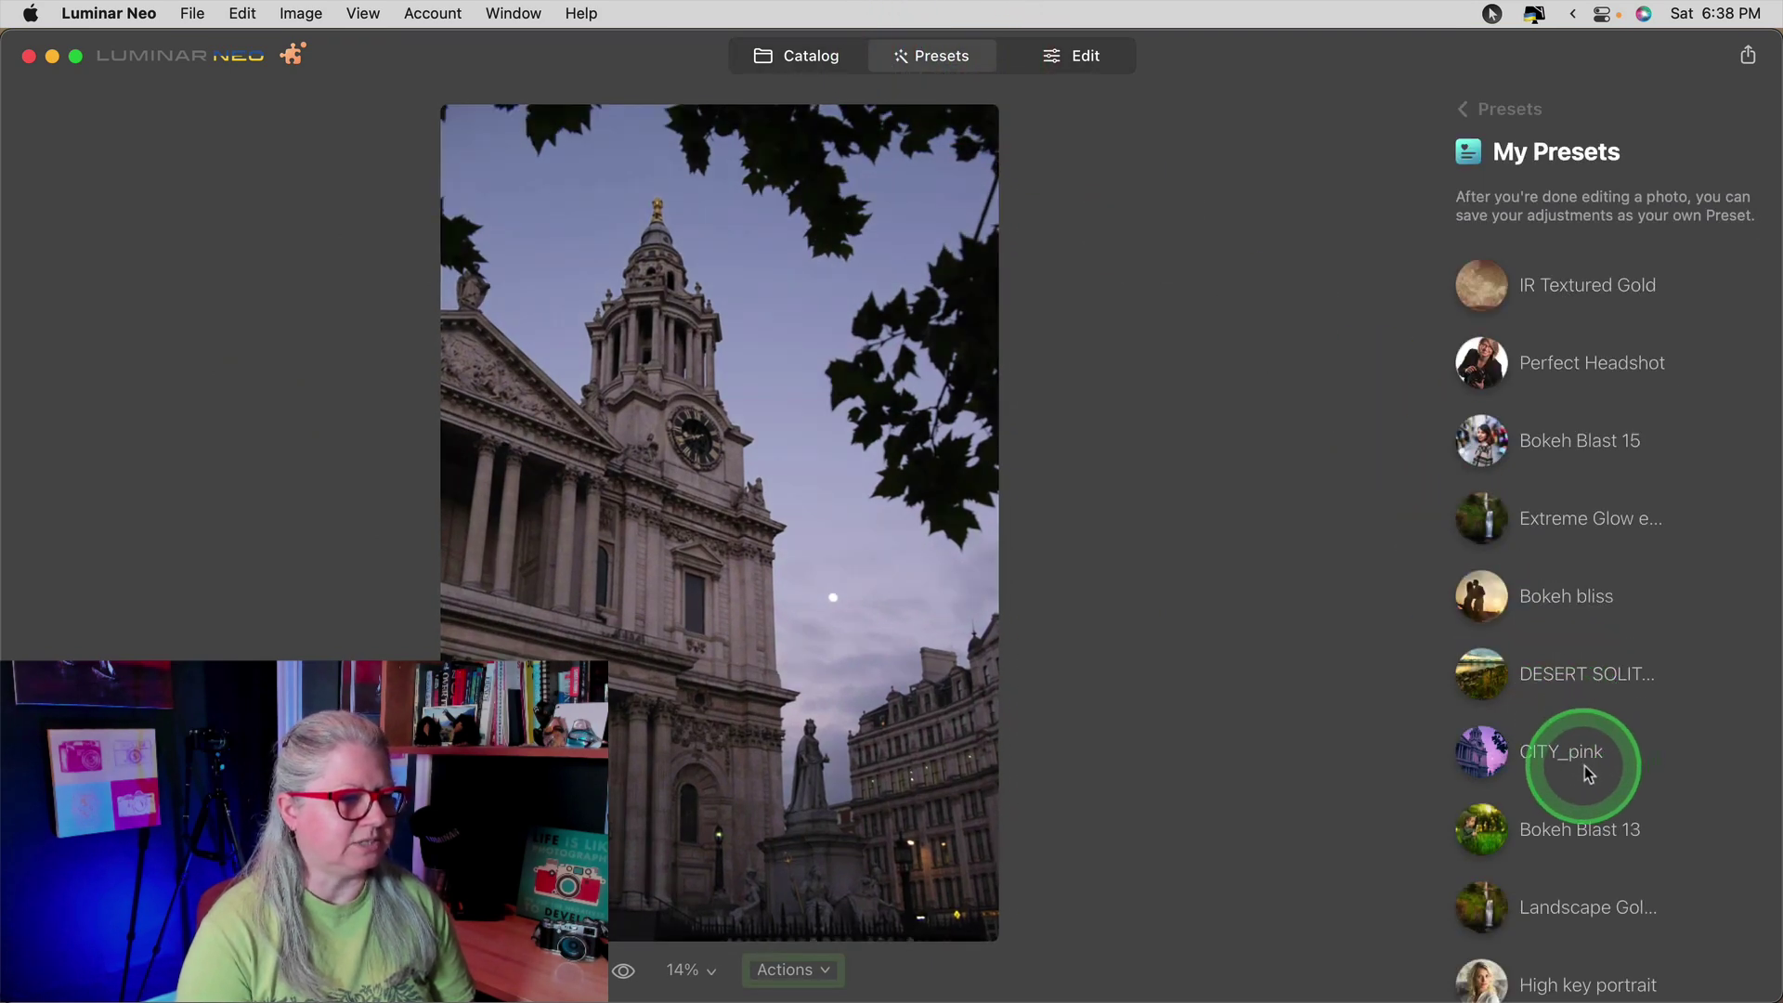
click(1596, 772)
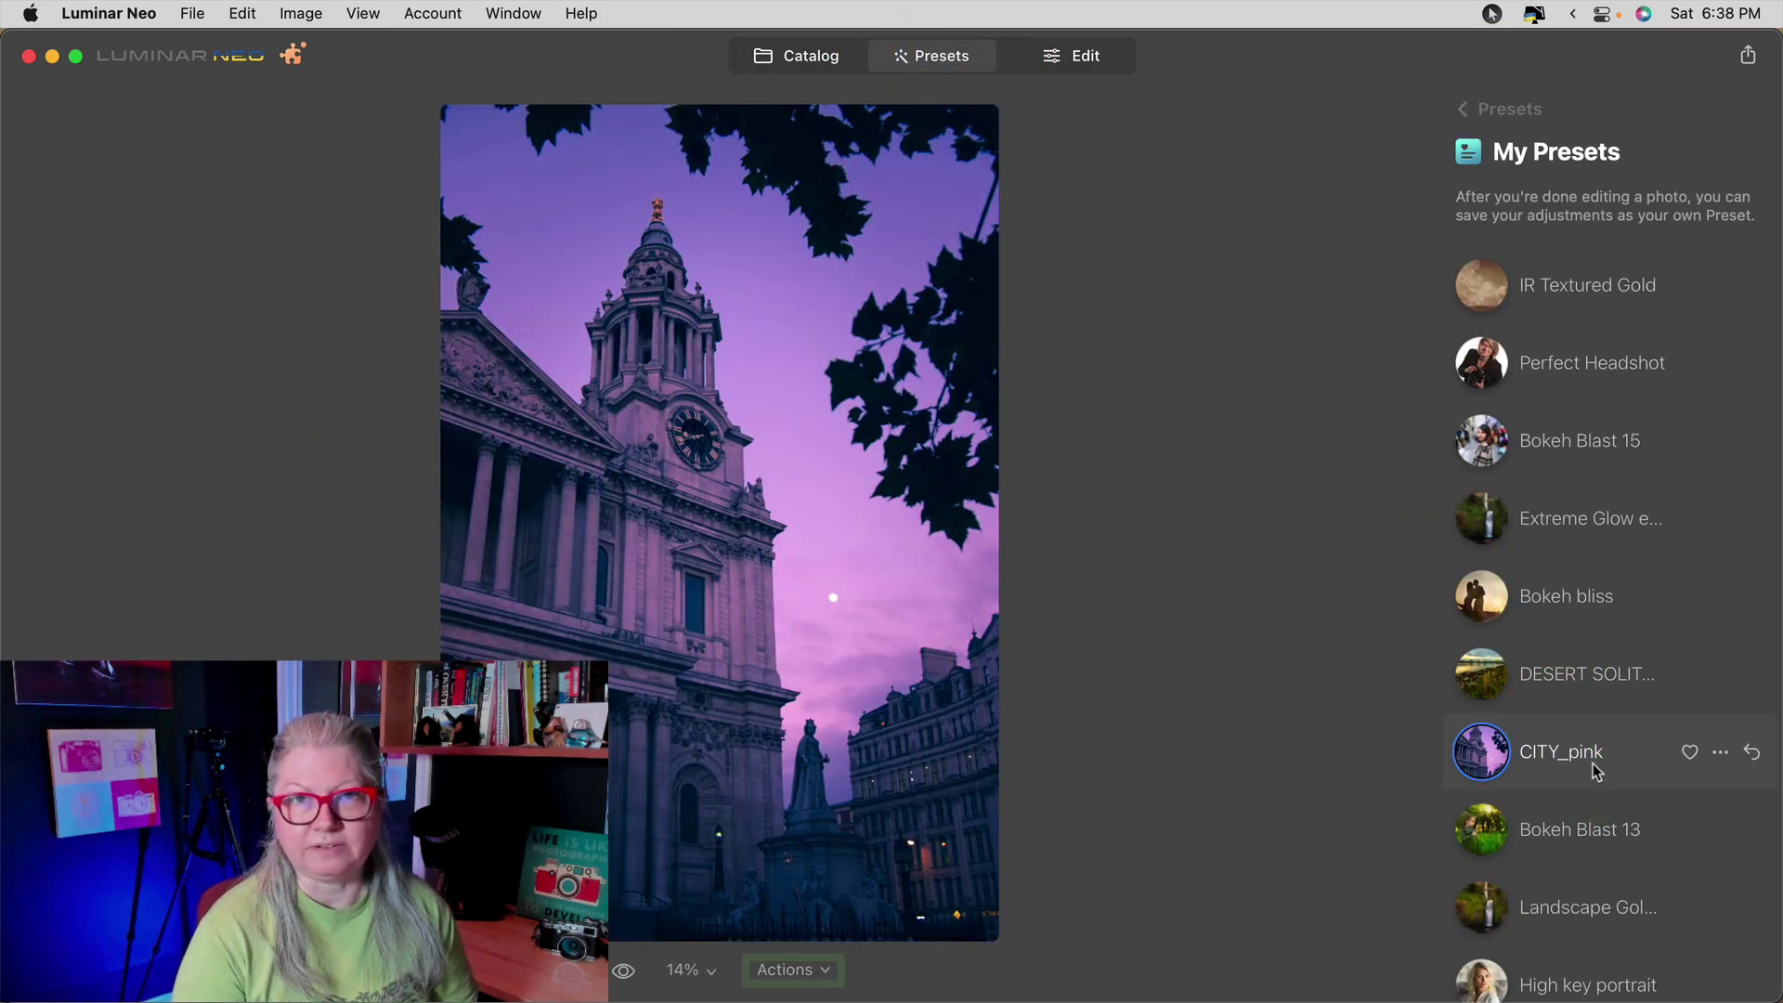